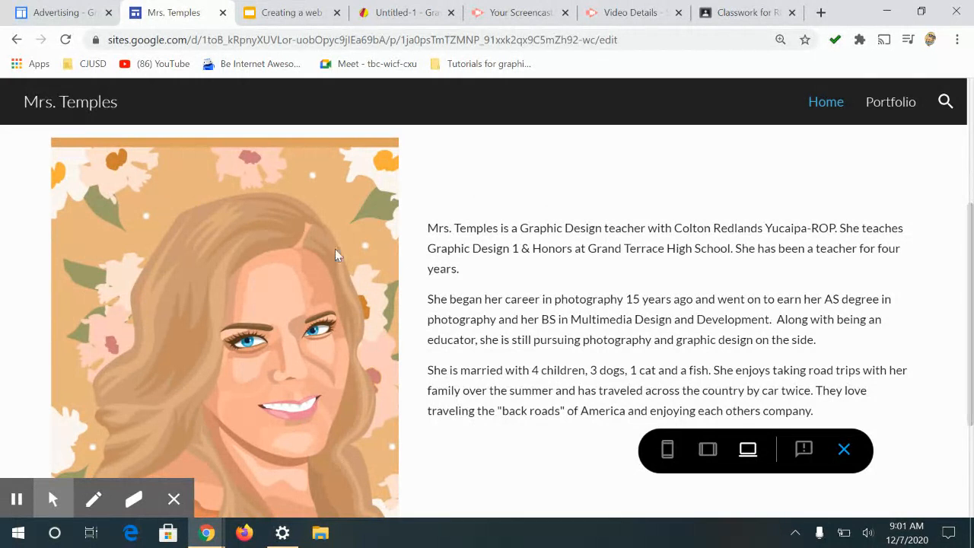
Step: Scroll through the Home page of the example portfolio site preview
drag(971, 249, 844, 237)
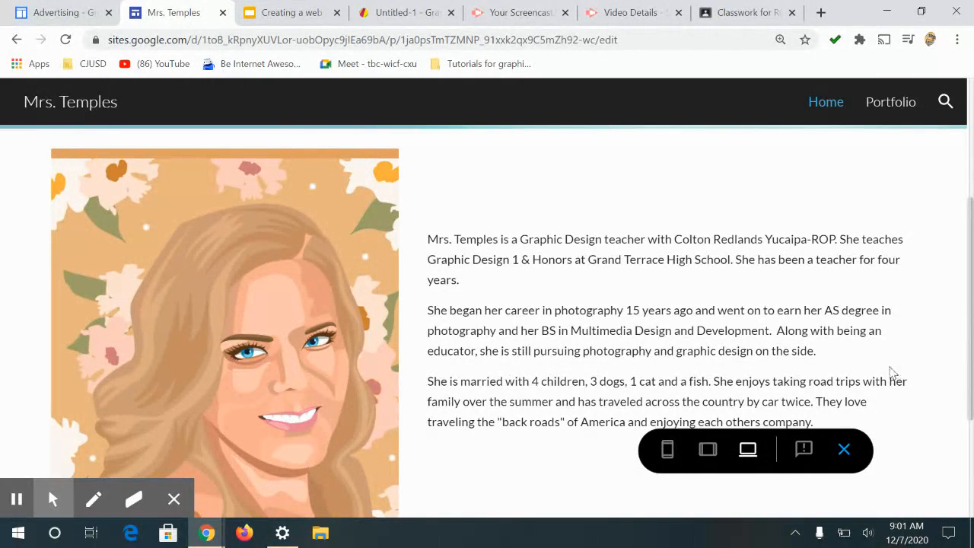
mouse_move(973, 327)
mouse_down()
mouse_move(972, 372)
mouse_move(972, 345)
mouse_up()
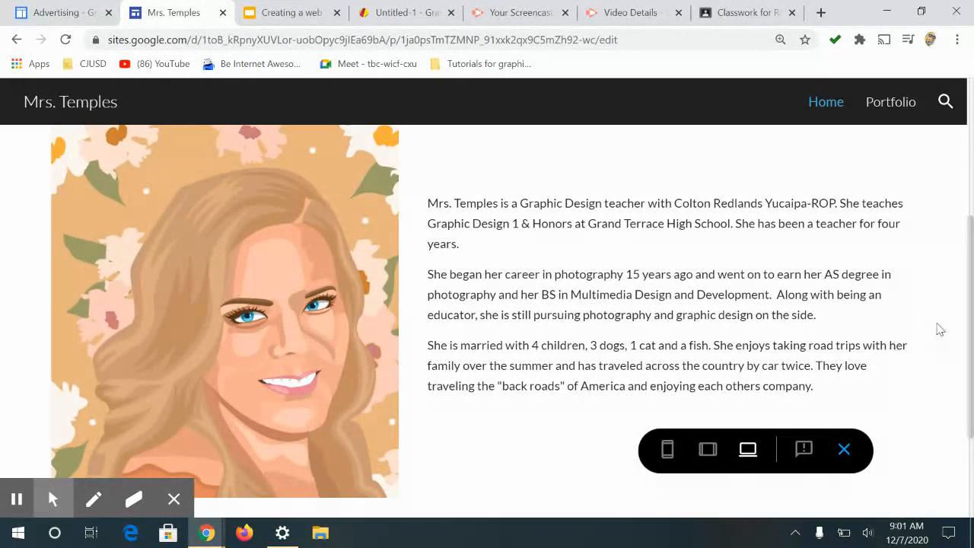
scroll(972, 300, down, 2)
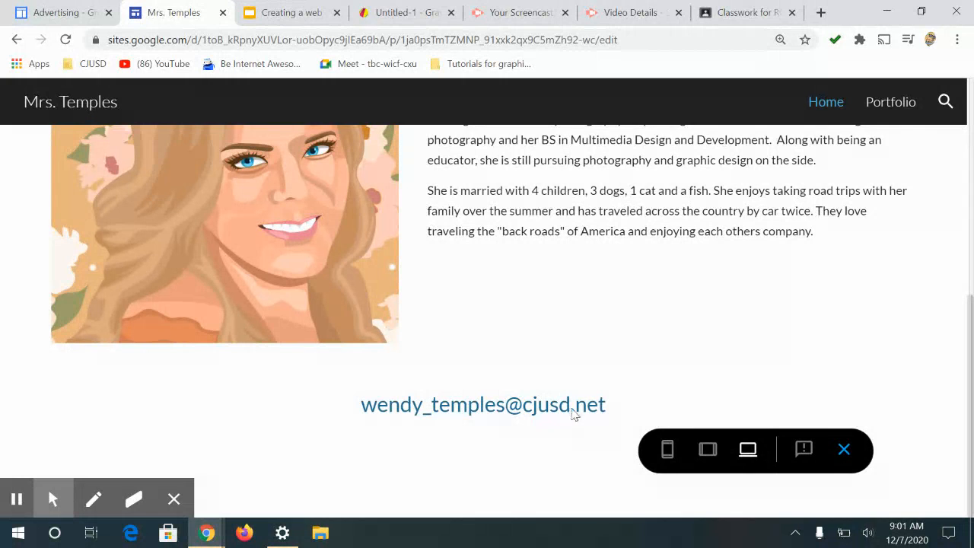
drag(972, 332, 969, 158)
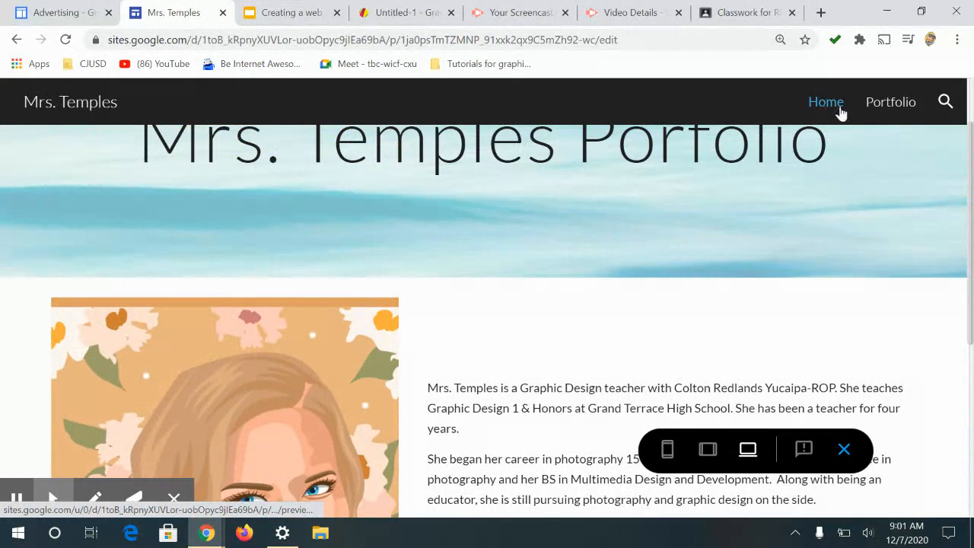
Step: Open the Portfolio page in the preview and scroll through its project sections
click(900, 108)
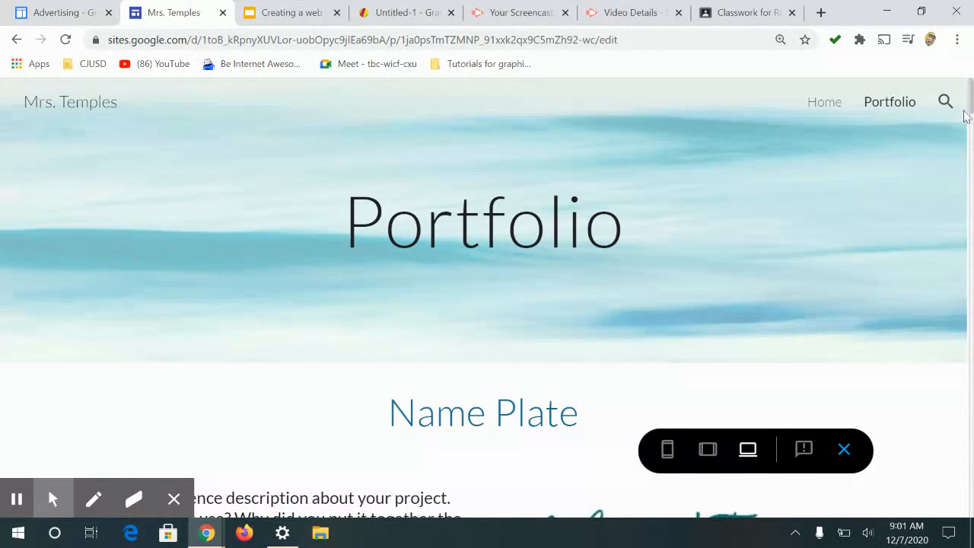
drag(969, 99, 968, 111)
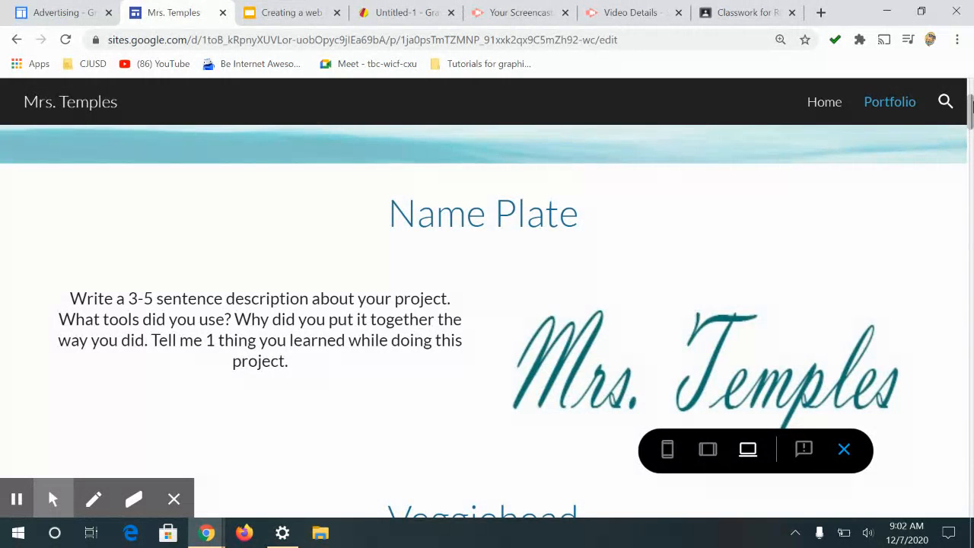
mouse_move(972, 113)
mouse_down()
mouse_move(972, 133)
mouse_move(972, 116)
mouse_up()
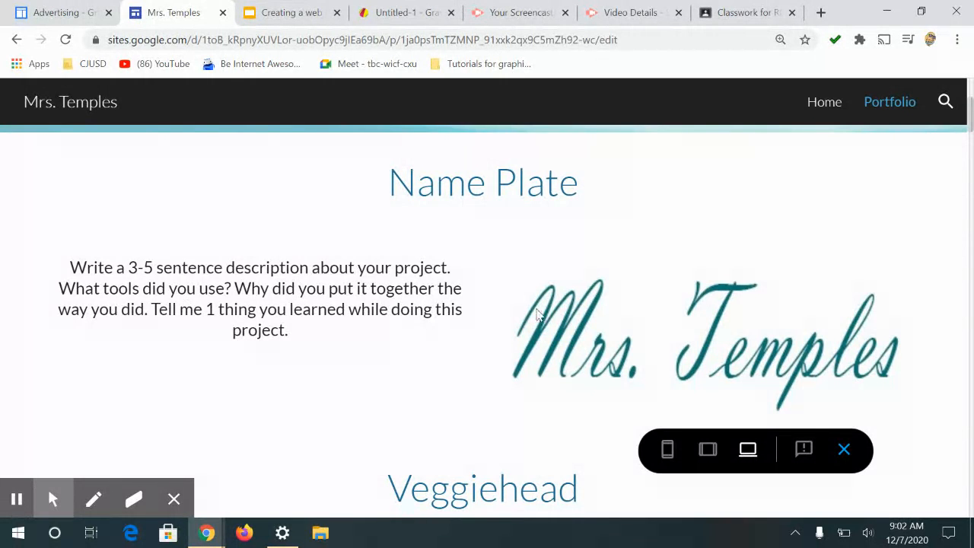
drag(968, 110, 969, 504)
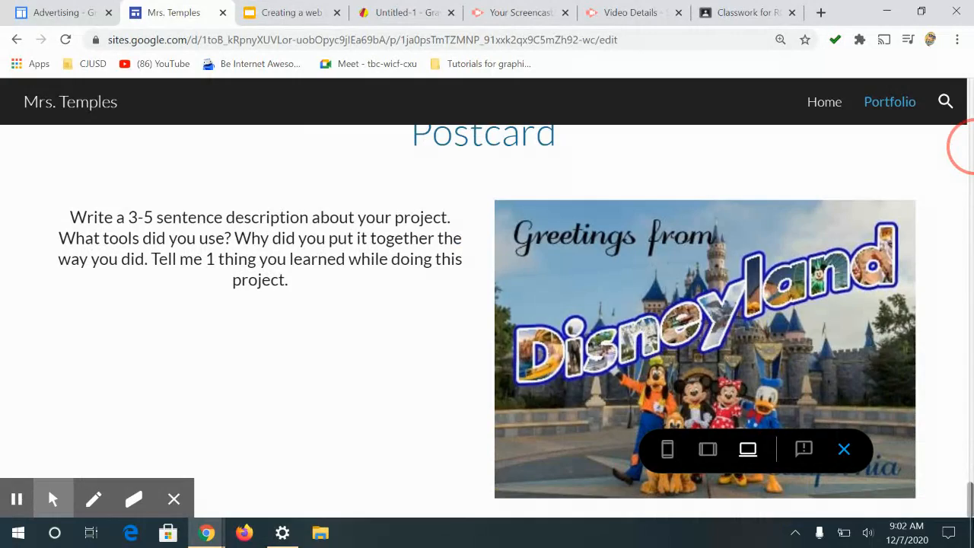
drag(970, 502, 971, 107)
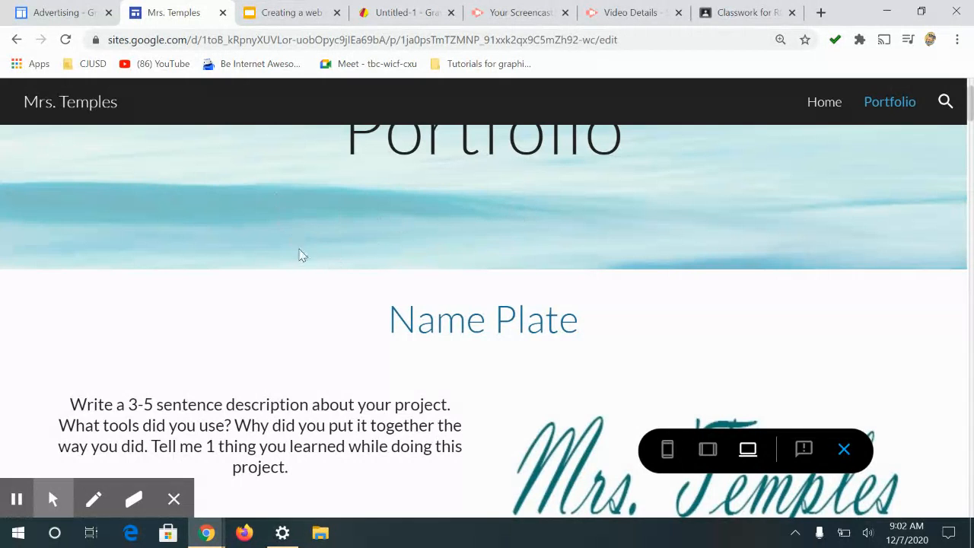
Step: Exit the preview and glance at the Classwork assignment tab before returning to the site editor tab
click(844, 450)
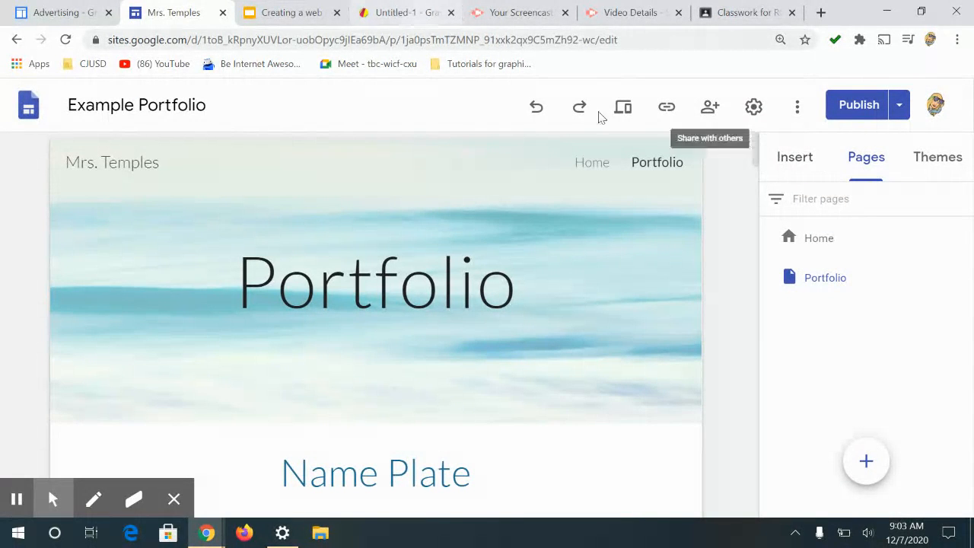
click(727, 9)
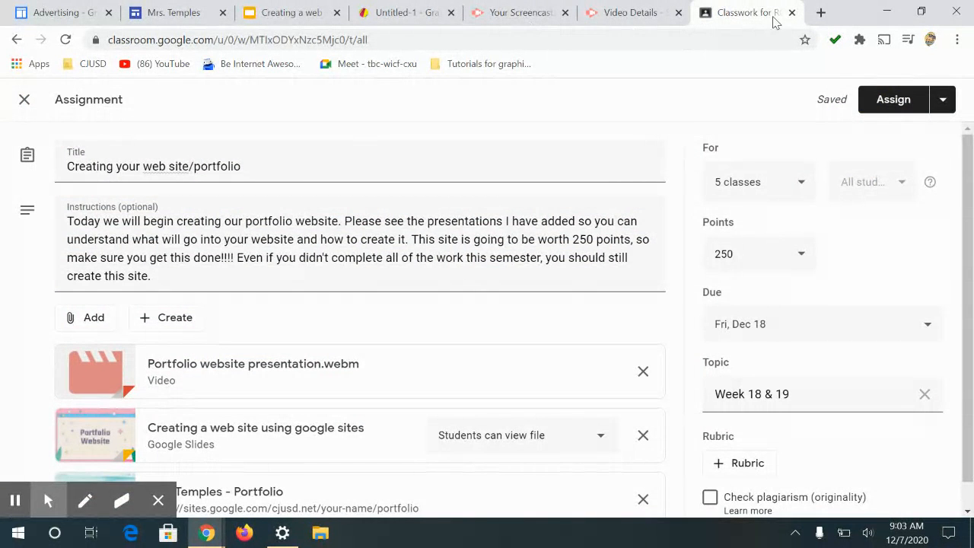
click(163, 13)
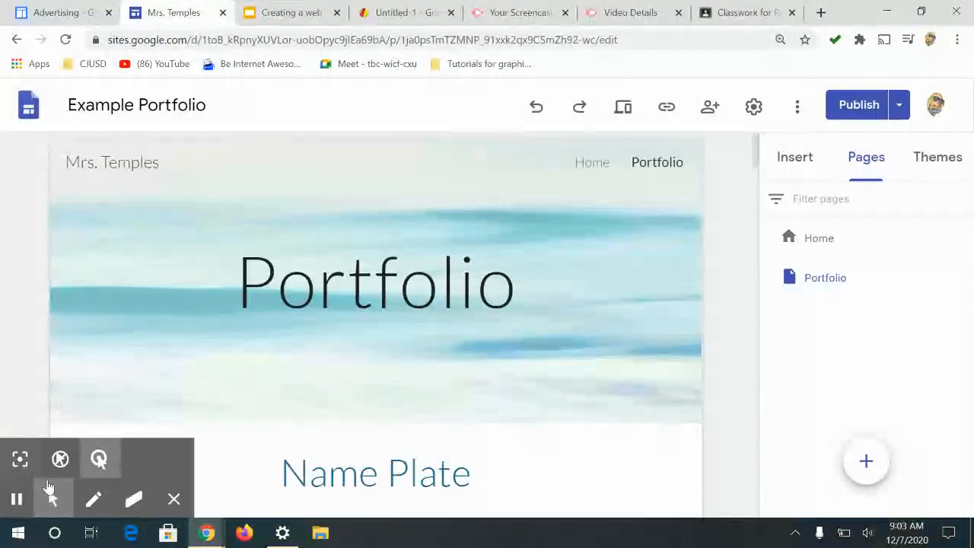
click(17, 500)
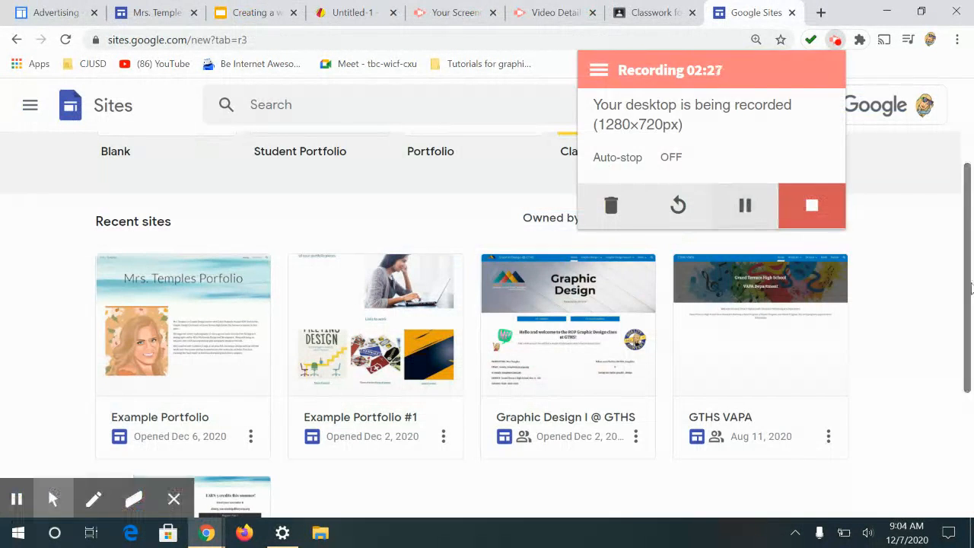
Step: Browse the Google Sites start page's new-site templates and recent sites
click(968, 289)
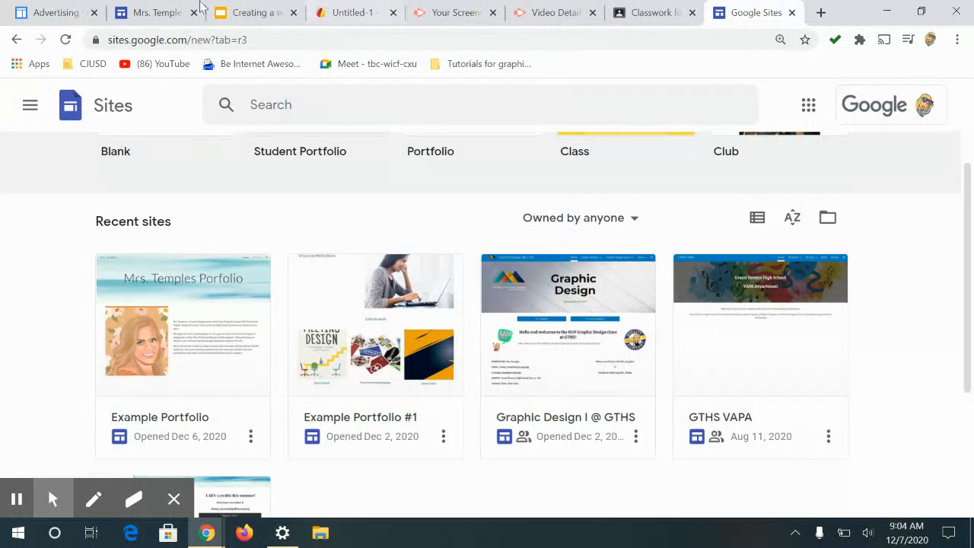
click(808, 107)
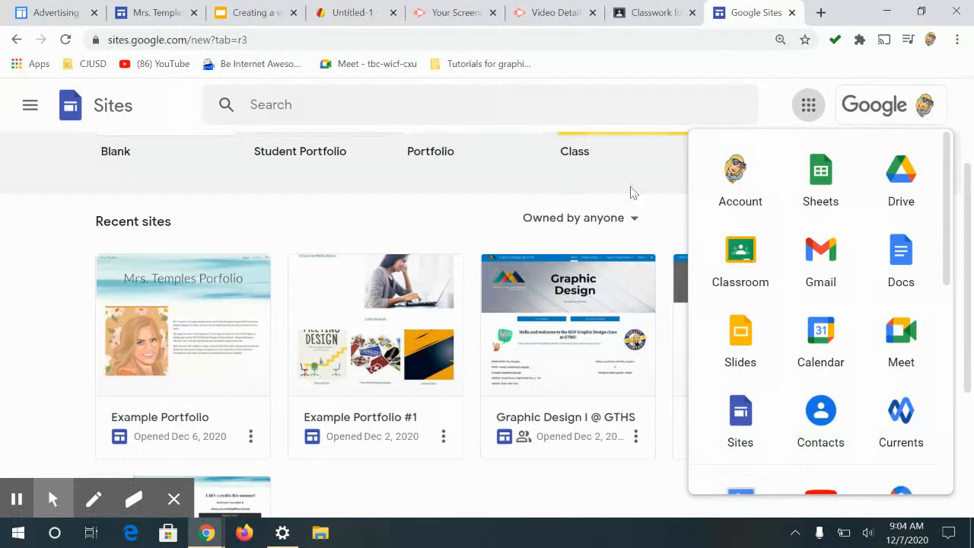
click(809, 104)
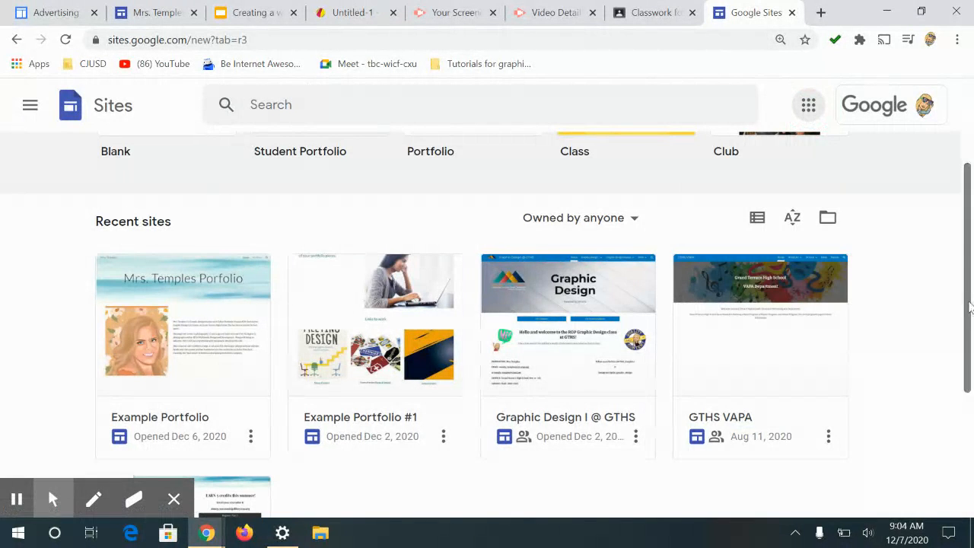
scroll(205, 102, up, 2)
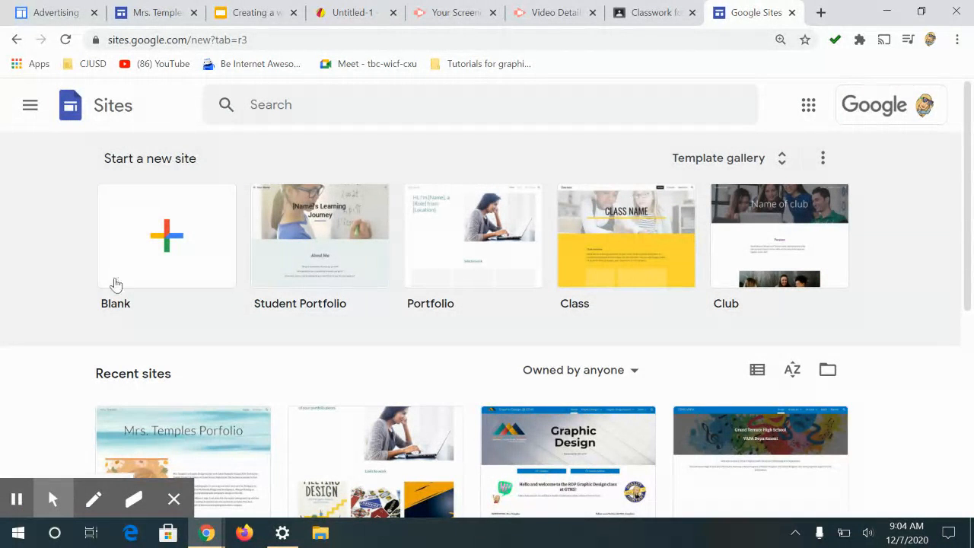
scroll(971, 270, down, 2)
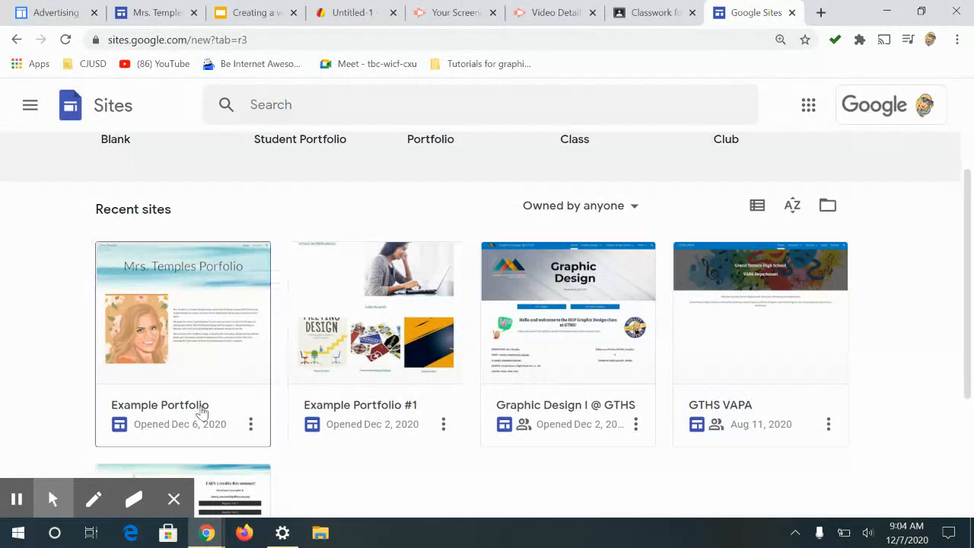
drag(969, 366, 970, 330)
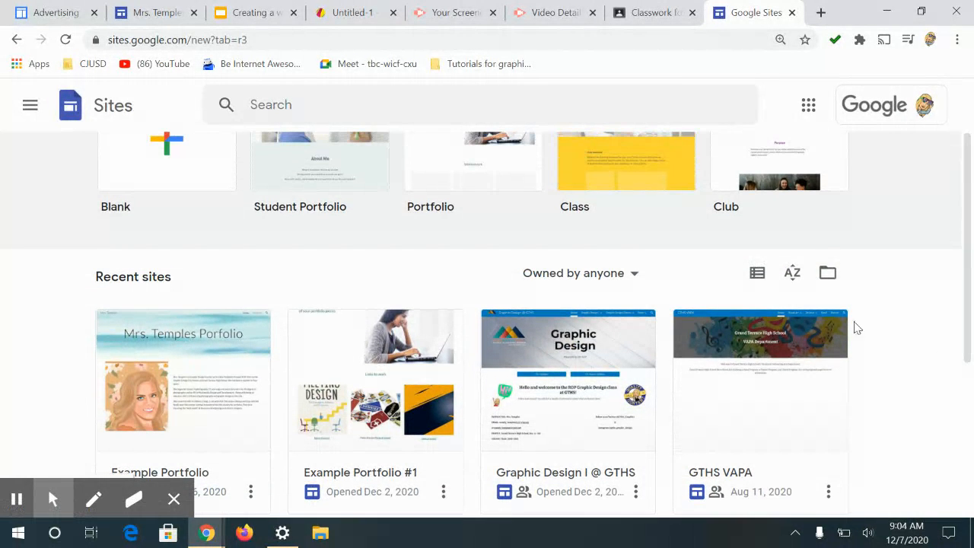
drag(968, 332, 958, 283)
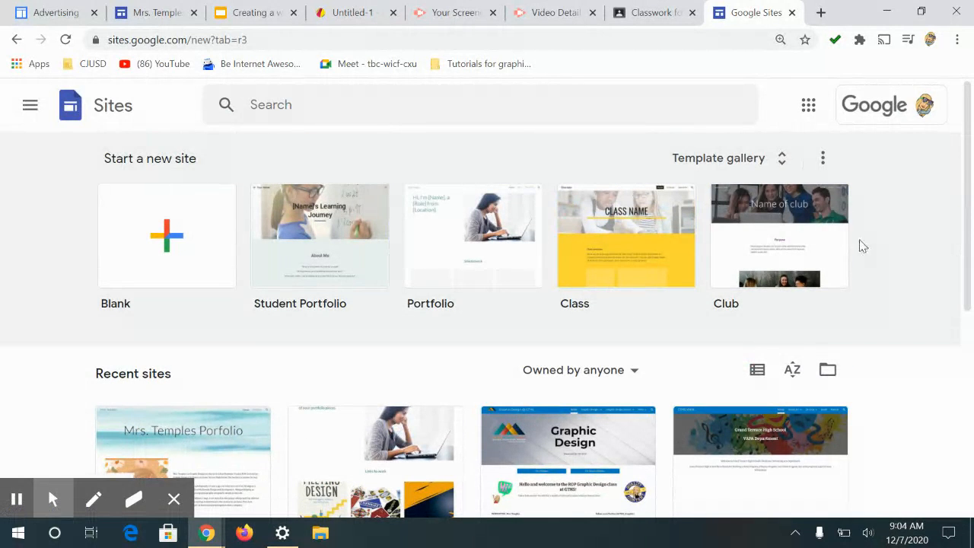
Step: Open the template gallery and start a new site from the Club template
click(752, 169)
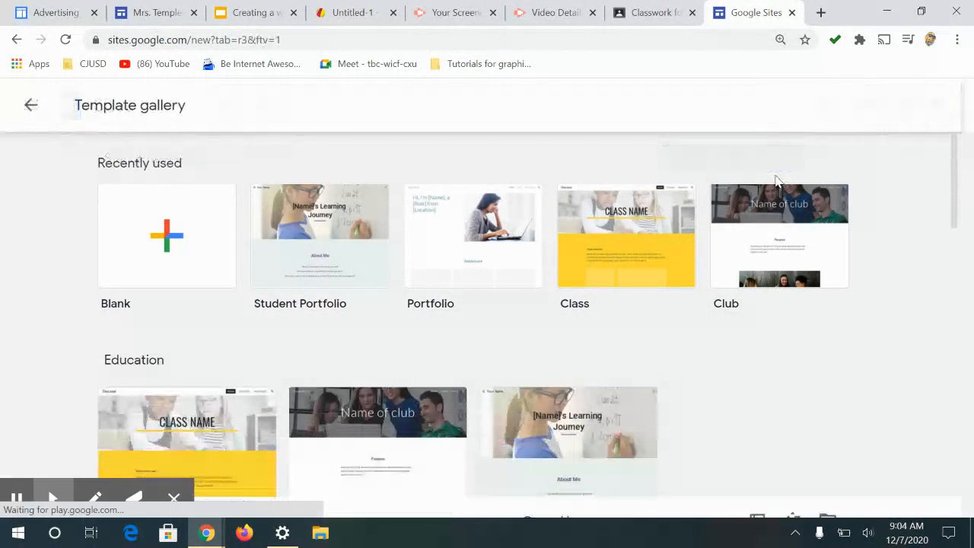
drag(952, 215, 973, 438)
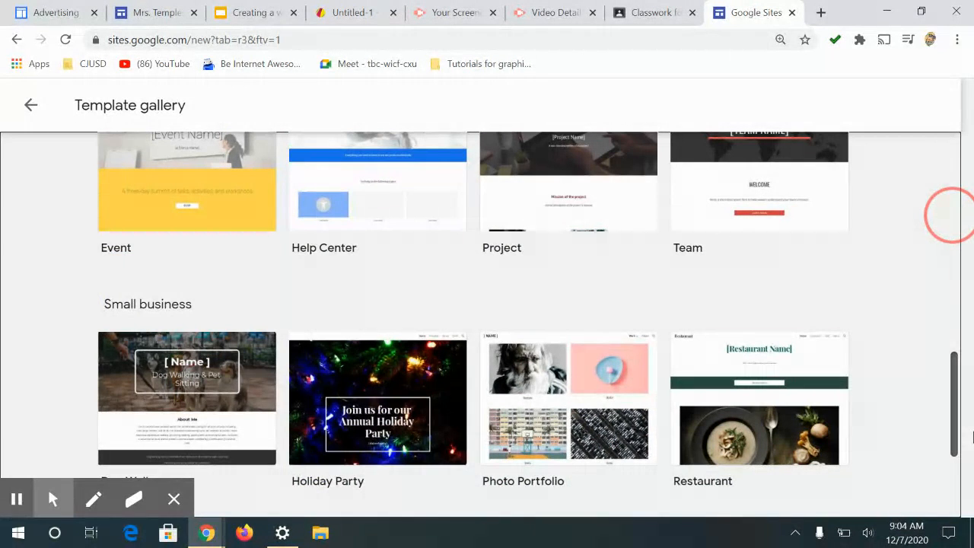
drag(963, 389, 956, 228)
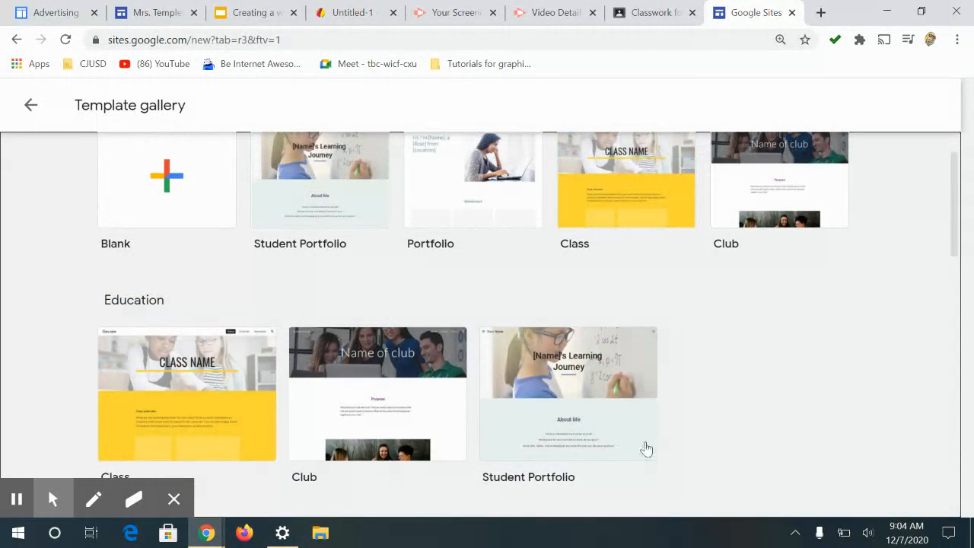
click(383, 387)
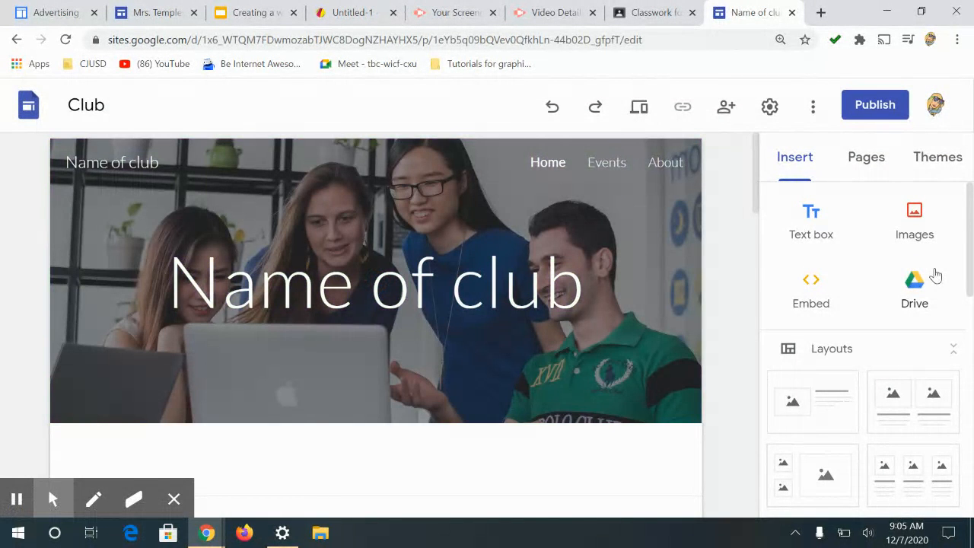
Step: Open the site Settings and check the navigation Mode options, keeping Top
drag(756, 152, 741, 130)
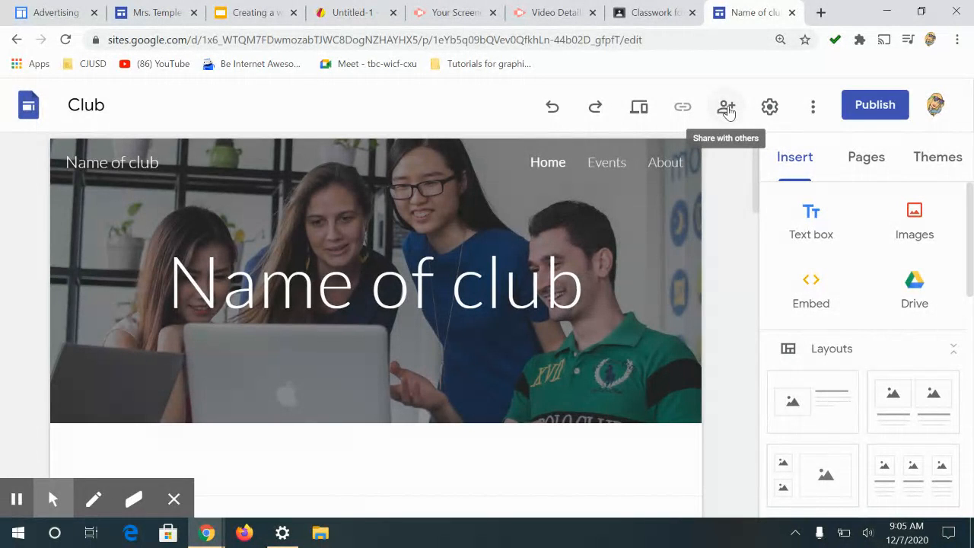
click(770, 108)
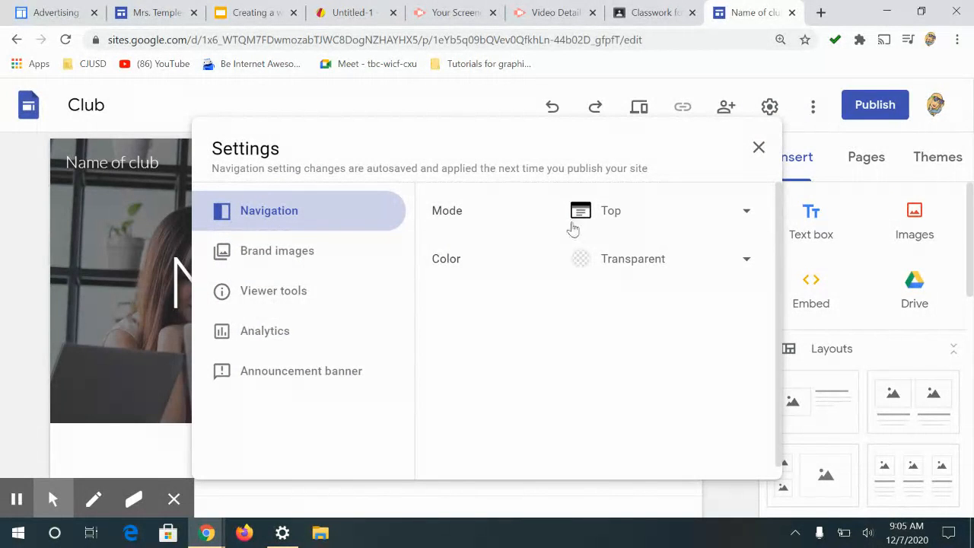
click(746, 212)
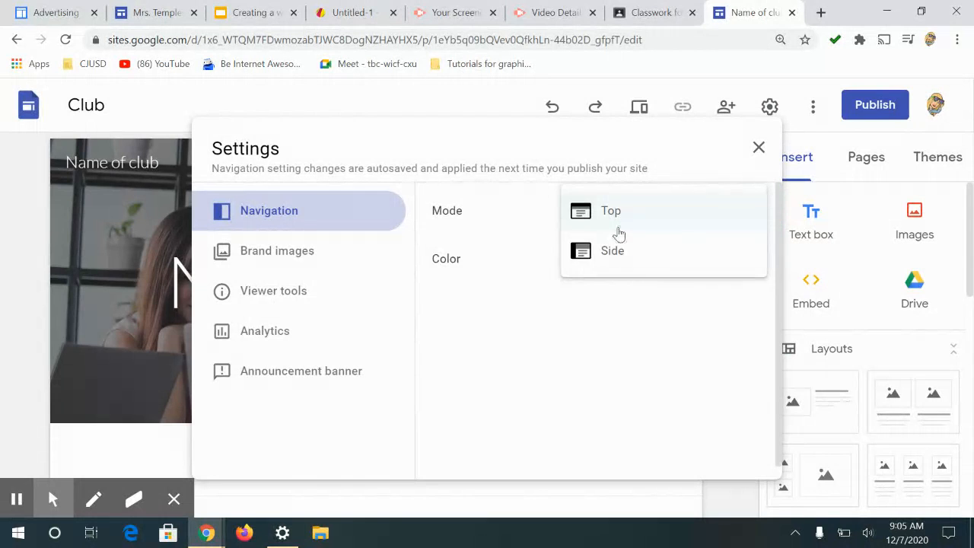
click(613, 218)
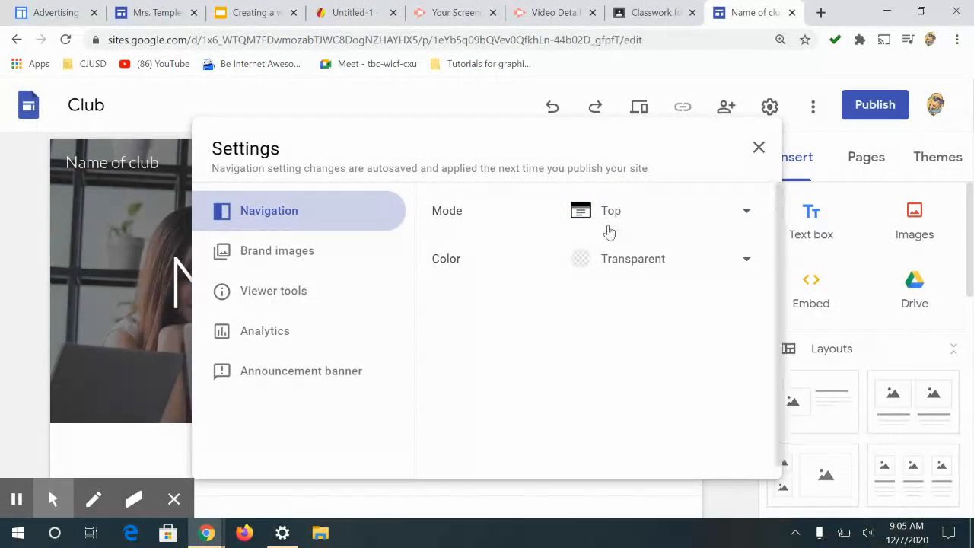
Step: Review the Brand images, Viewer tools, Analytics and Announcement banner settings, then the More options menu
click(237, 261)
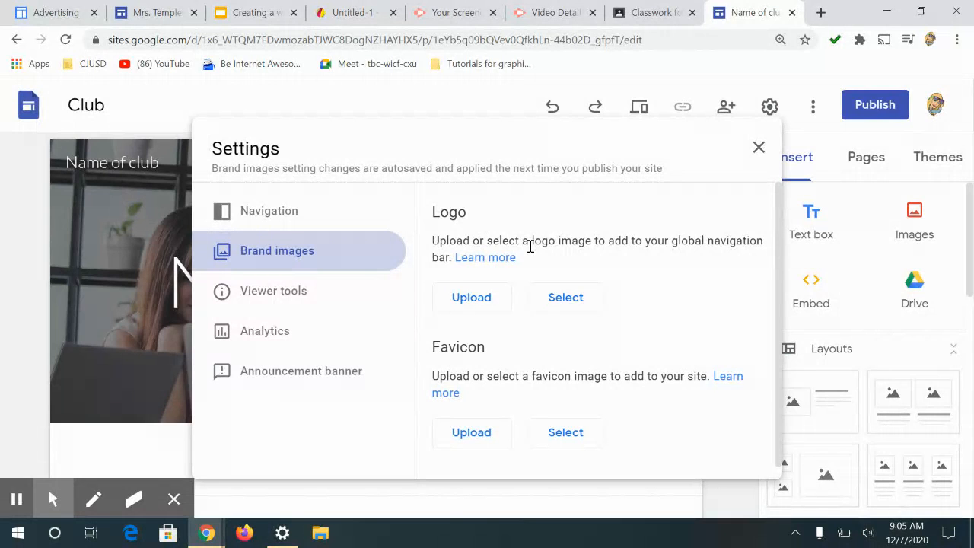
click(299, 294)
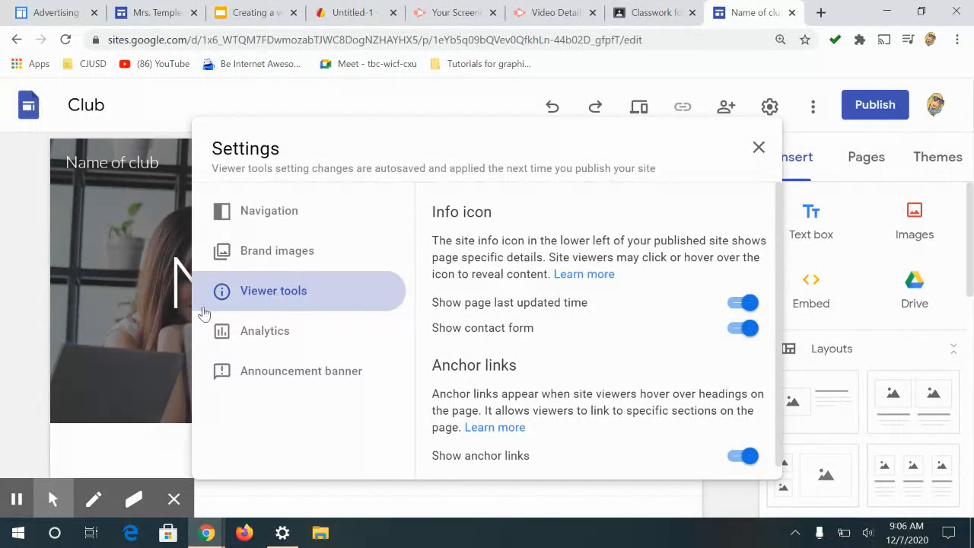
click(263, 338)
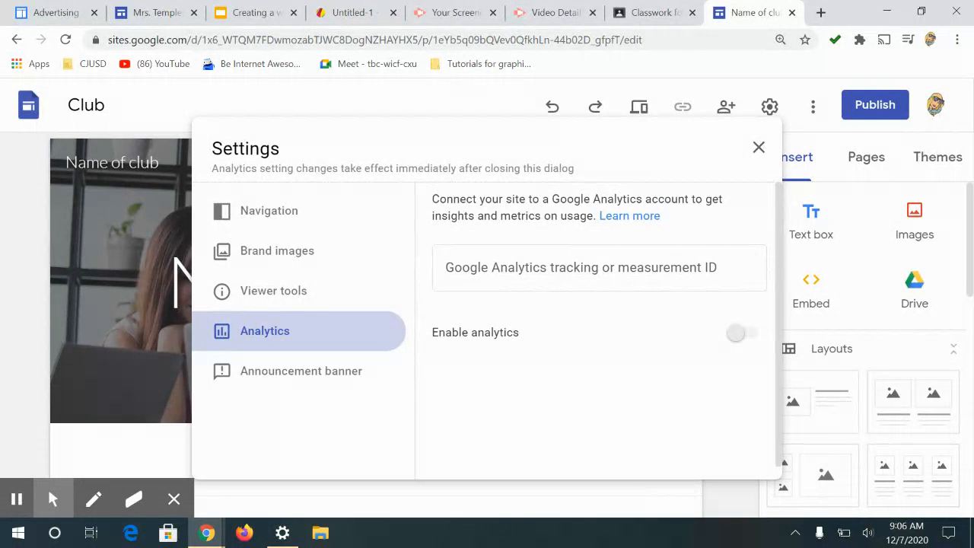
click(305, 376)
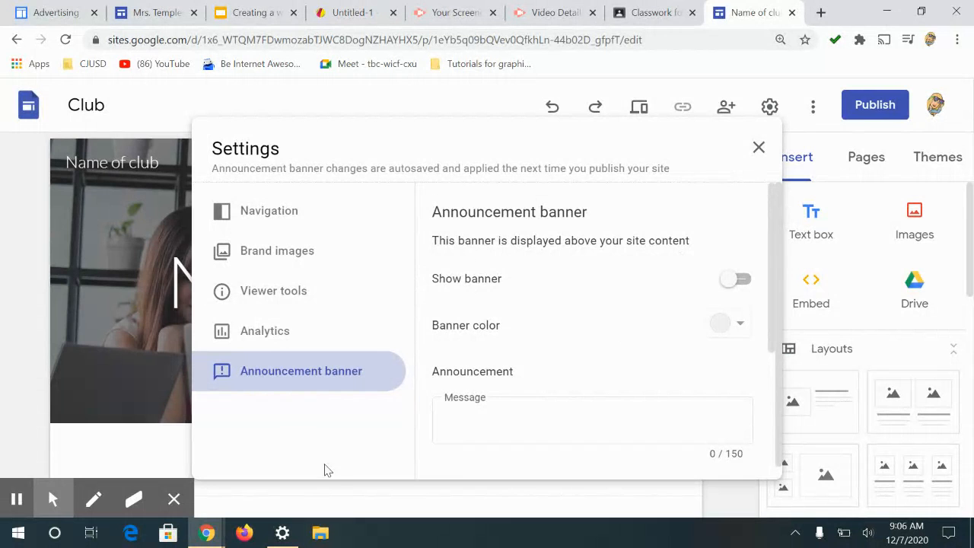
click(759, 147)
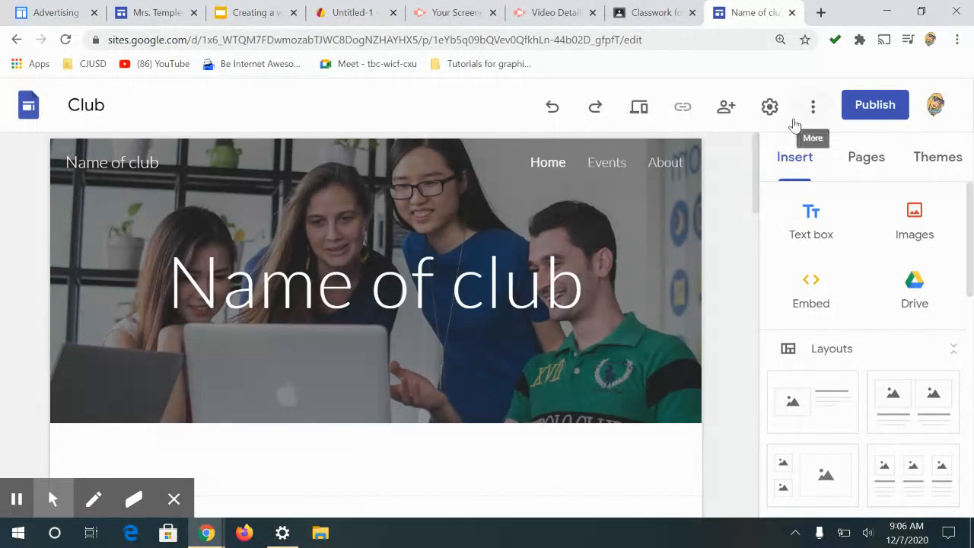
click(813, 110)
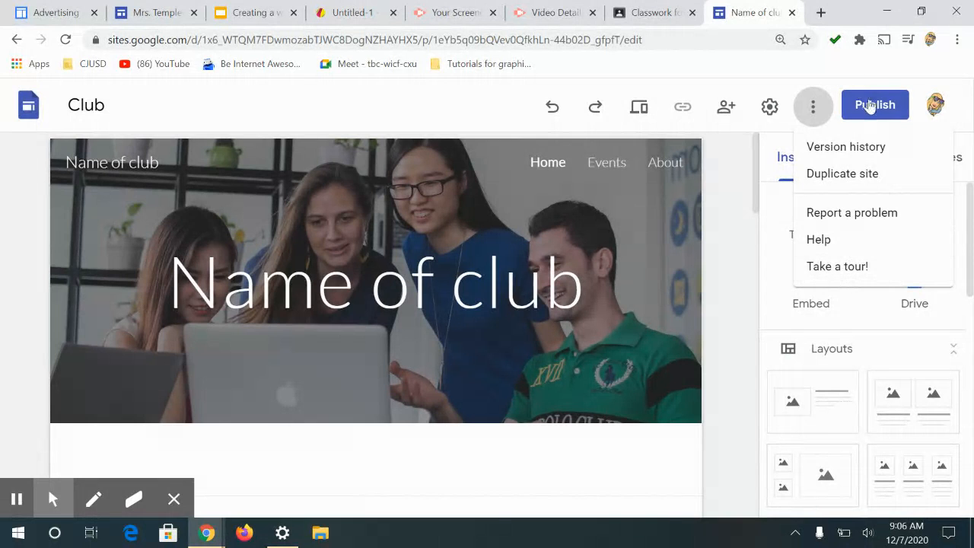
click(764, 81)
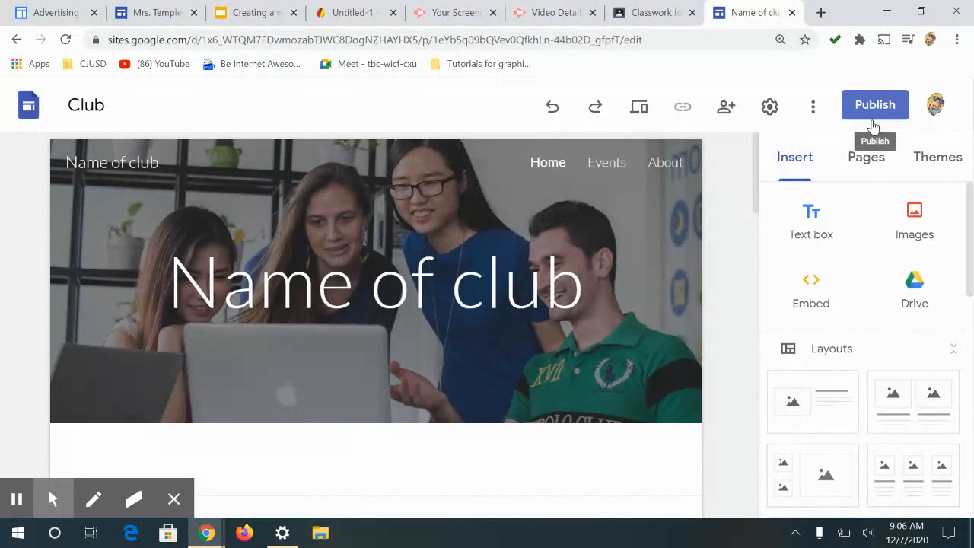
Step: Scroll through the Insert panel to review the available content elements and layouts
click(785, 165)
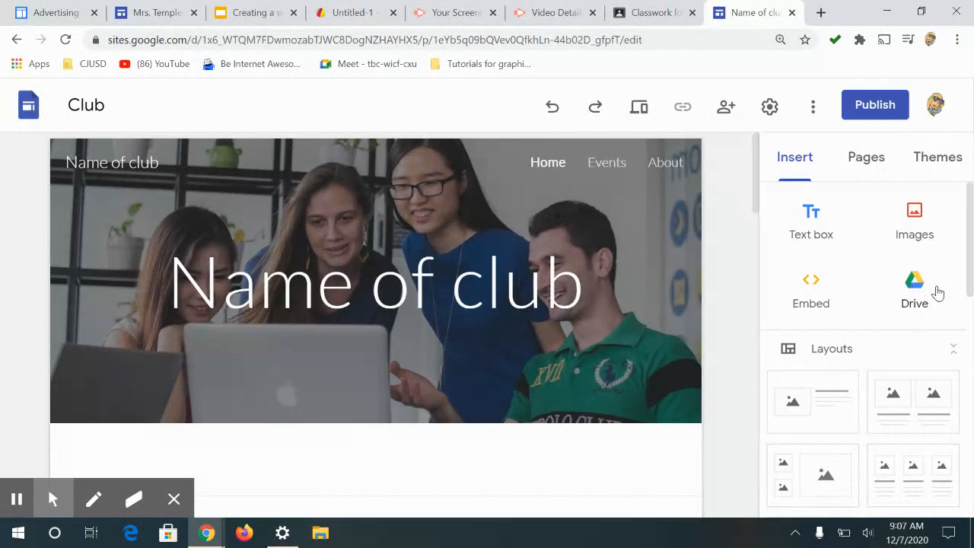
drag(971, 255, 971, 318)
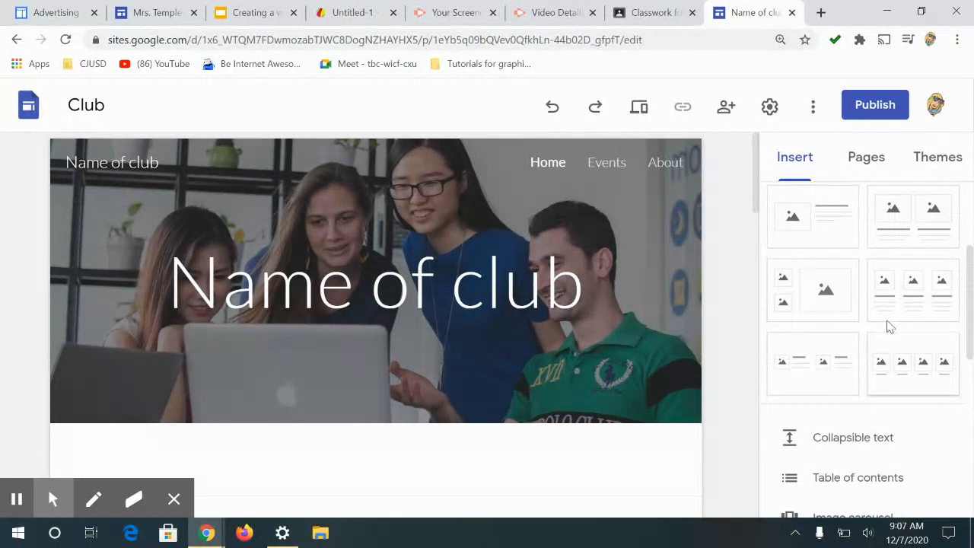
click(971, 287)
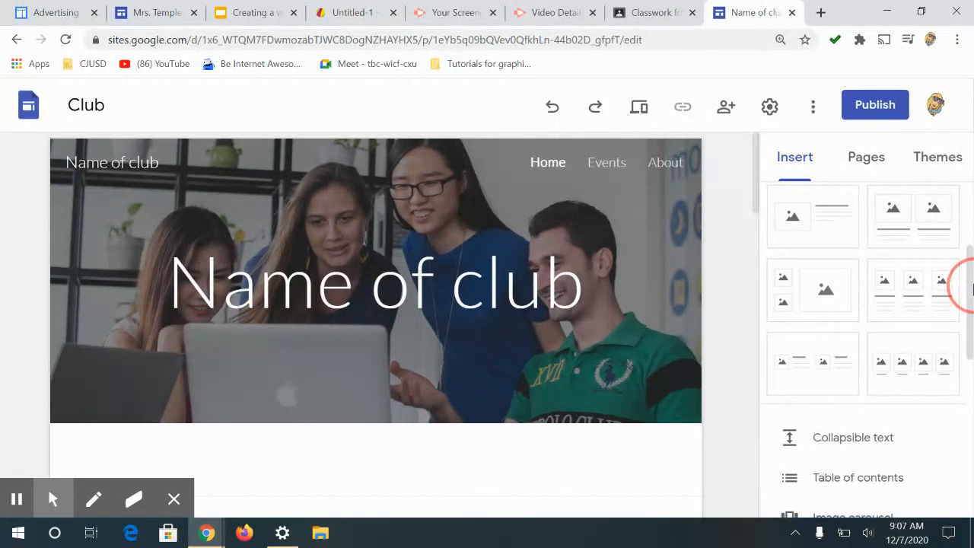
drag(972, 288, 967, 270)
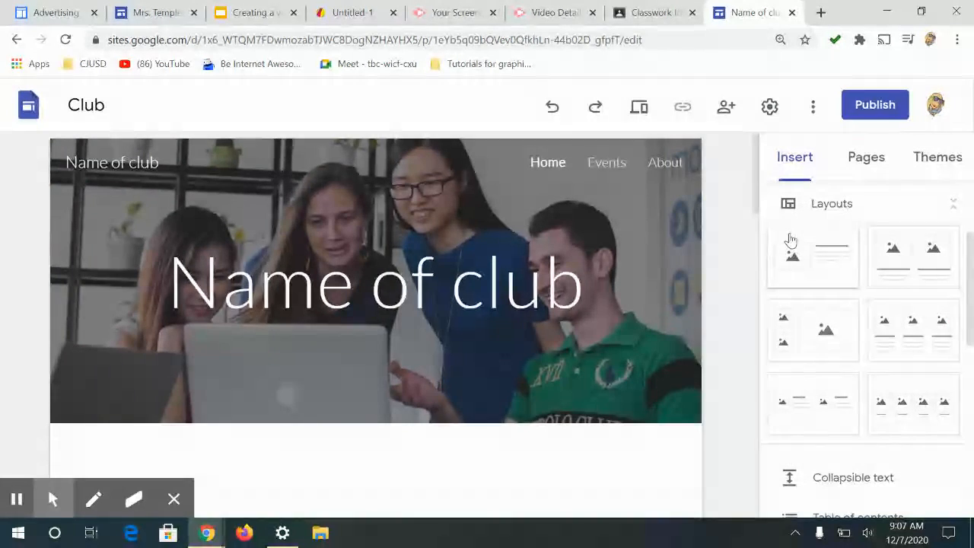
drag(972, 288, 972, 405)
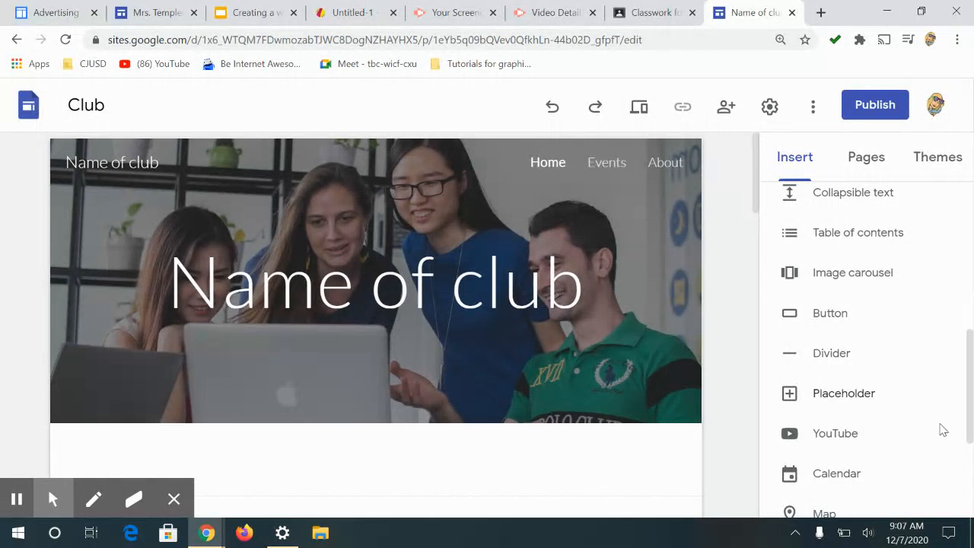
drag(969, 396, 866, 181)
Step: Switch to the pages list and view the Home, Events and About pages in turn
click(859, 159)
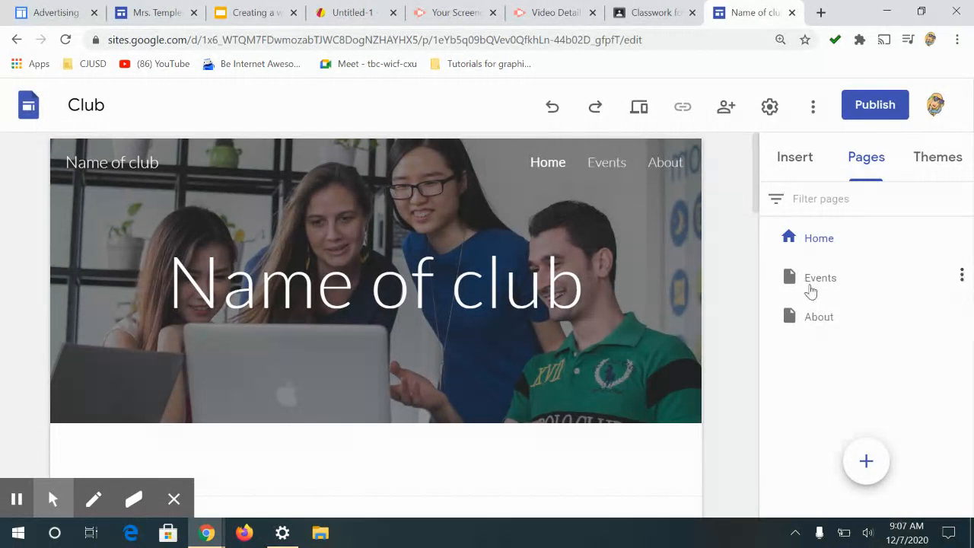
click(809, 236)
click(818, 274)
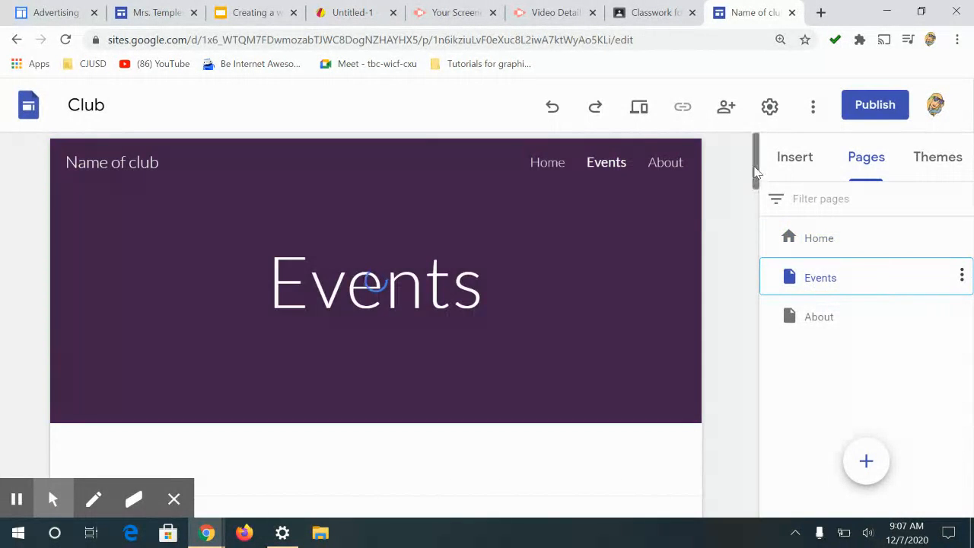
drag(756, 173, 640, 156)
click(816, 322)
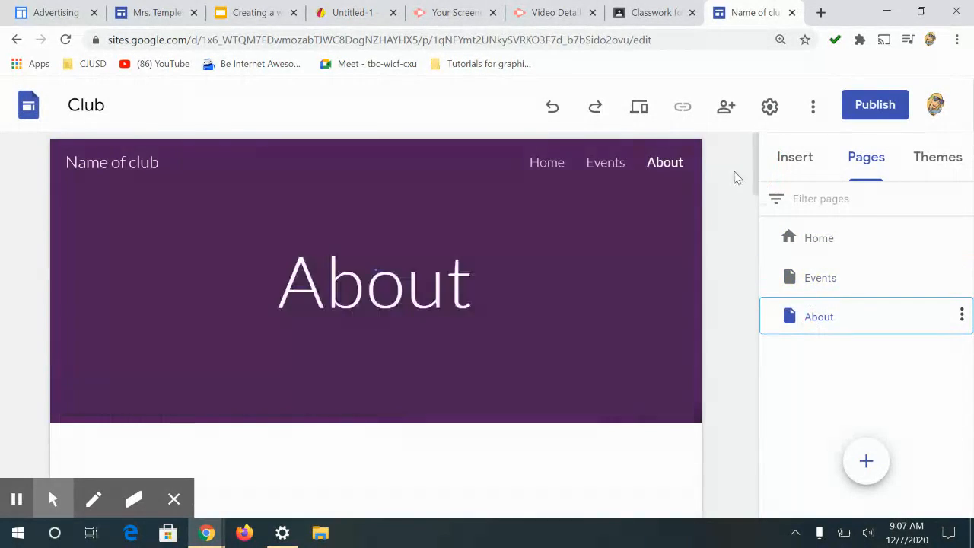
mouse_move(755, 159)
mouse_down()
mouse_move(832, 443)
mouse_move(757, 157)
mouse_up()
click(809, 239)
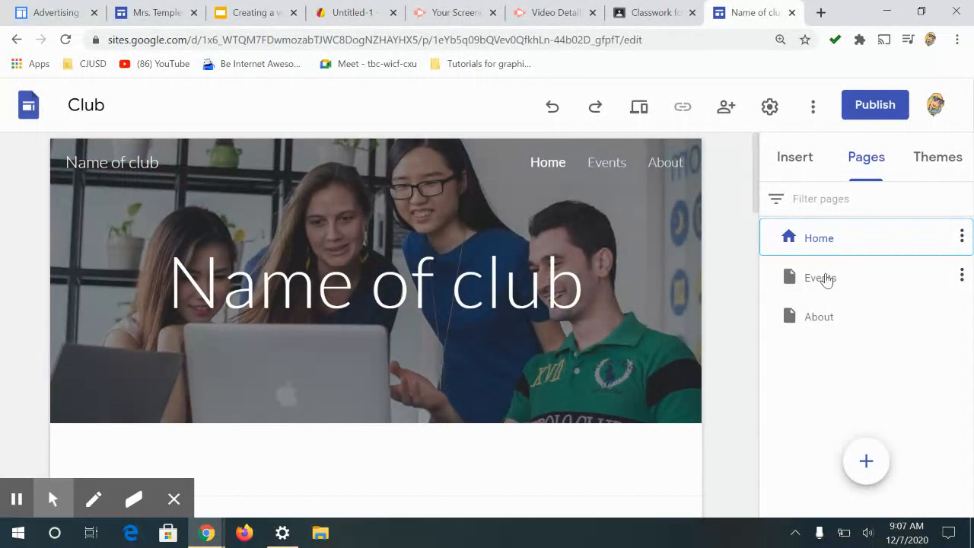
click(829, 289)
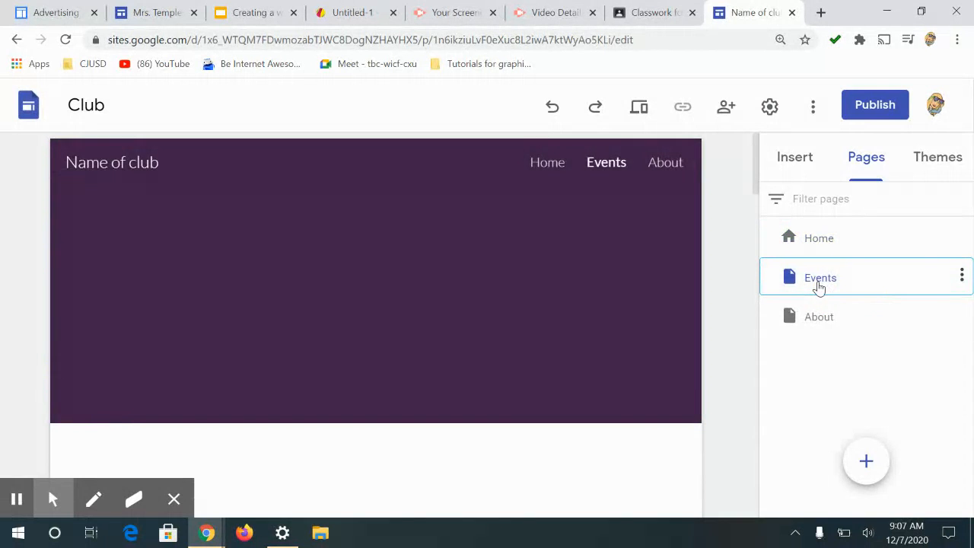
Step: Rename the Events page to Portfolio
double_click(818, 282)
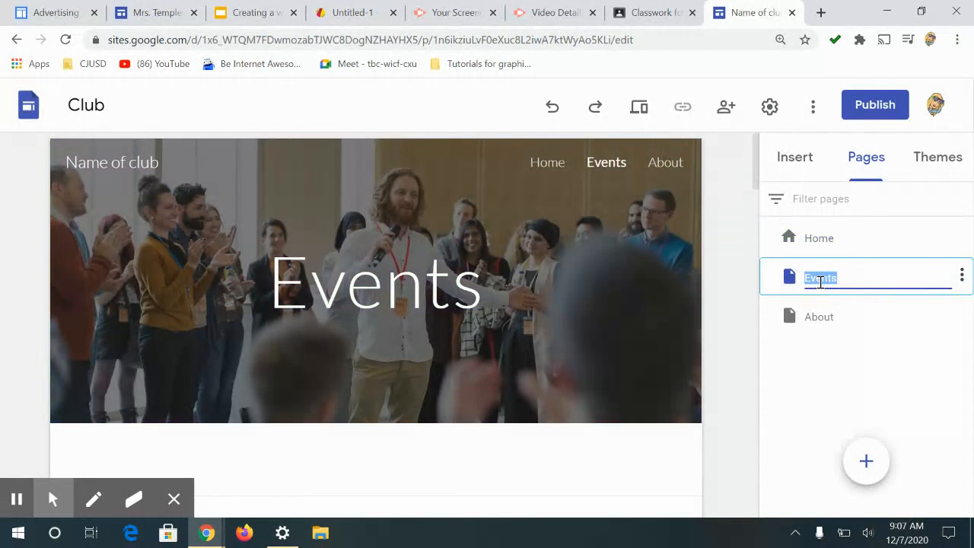
text(Portfo)
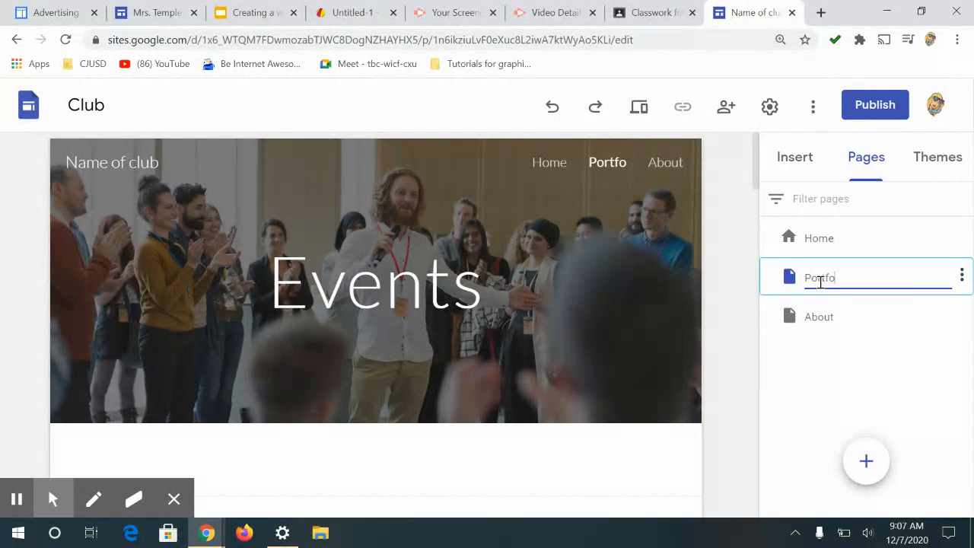
text(lio page)
key(BackSpace)
key(BackSpace)
key(BackSpace)
key(BackSpace)
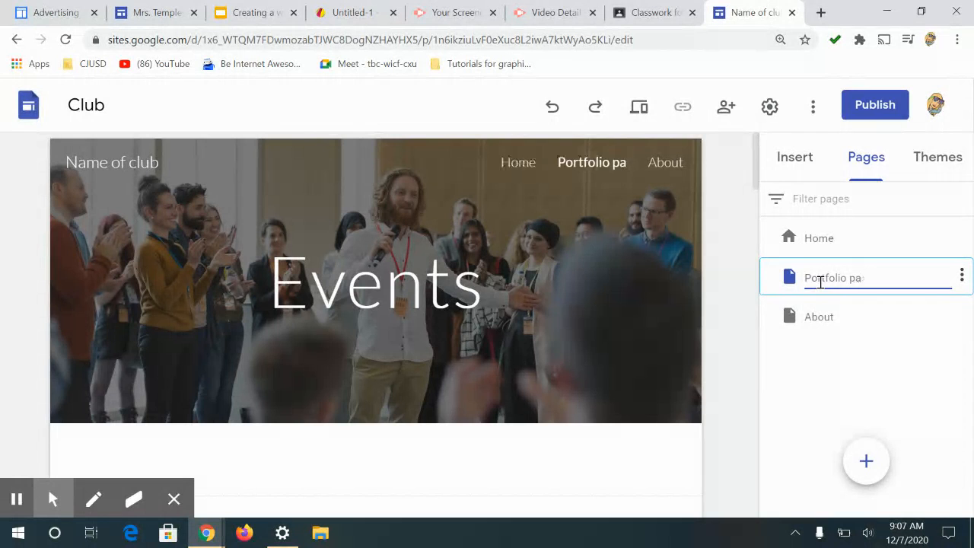
key(BackSpace)
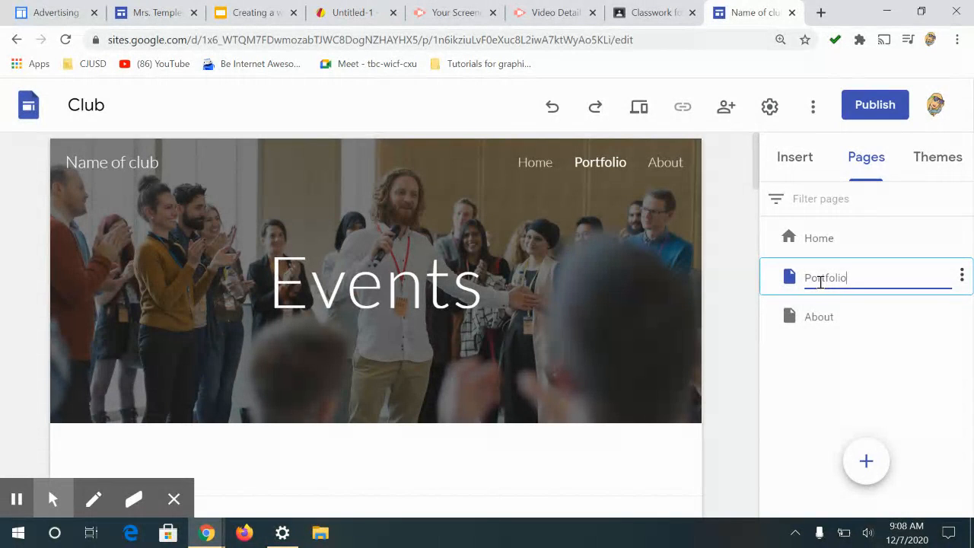
Step: Delete the About page
click(857, 324)
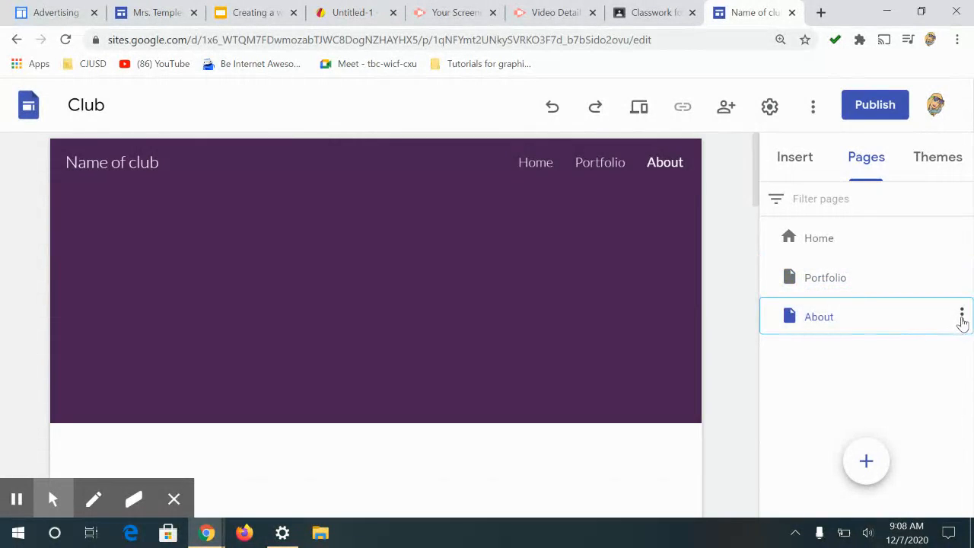
click(963, 318)
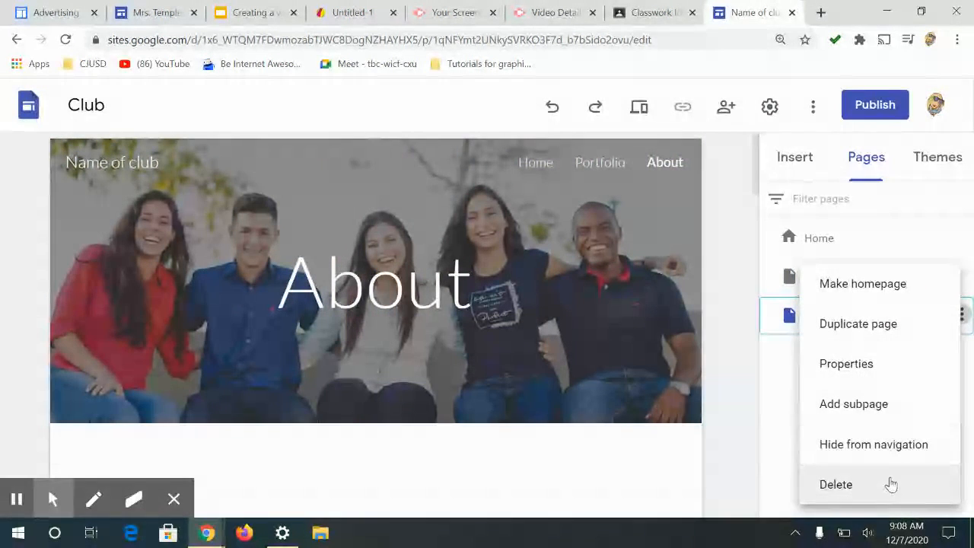
click(855, 486)
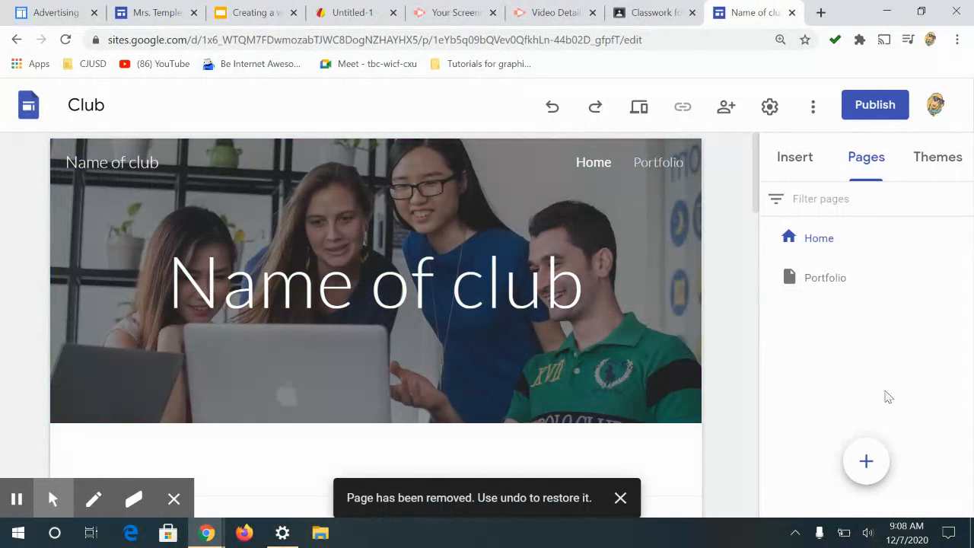
Step: Add a new page, leaving its name blank
mouse_move(864, 467)
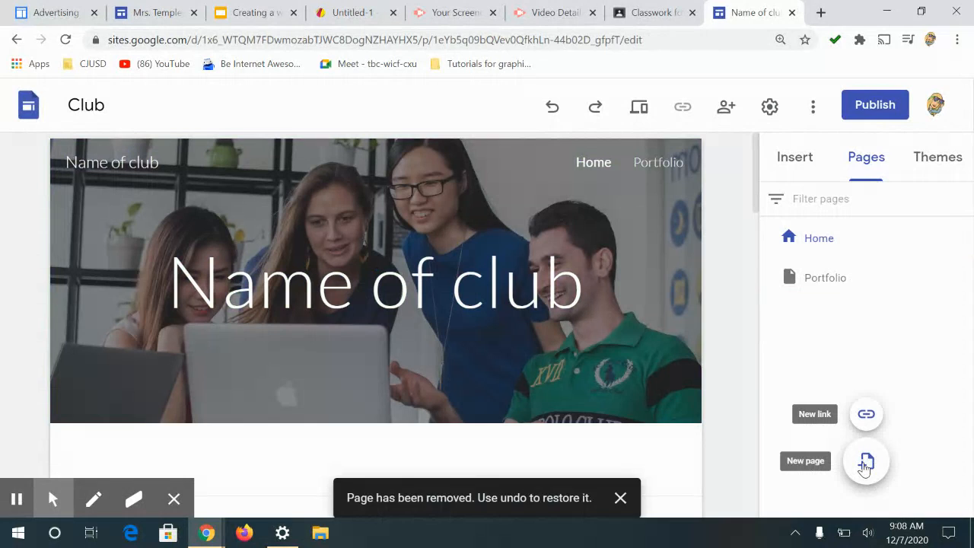
click(865, 465)
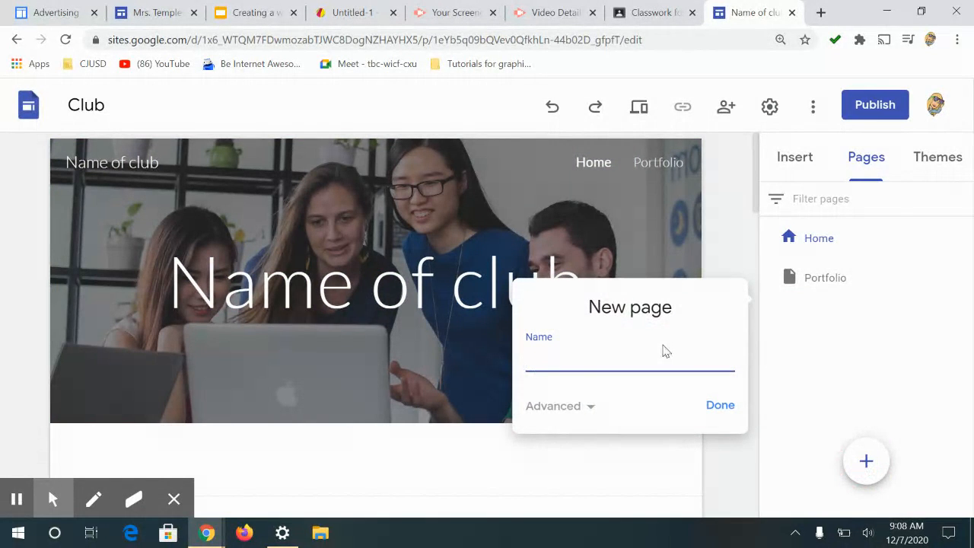
click(716, 405)
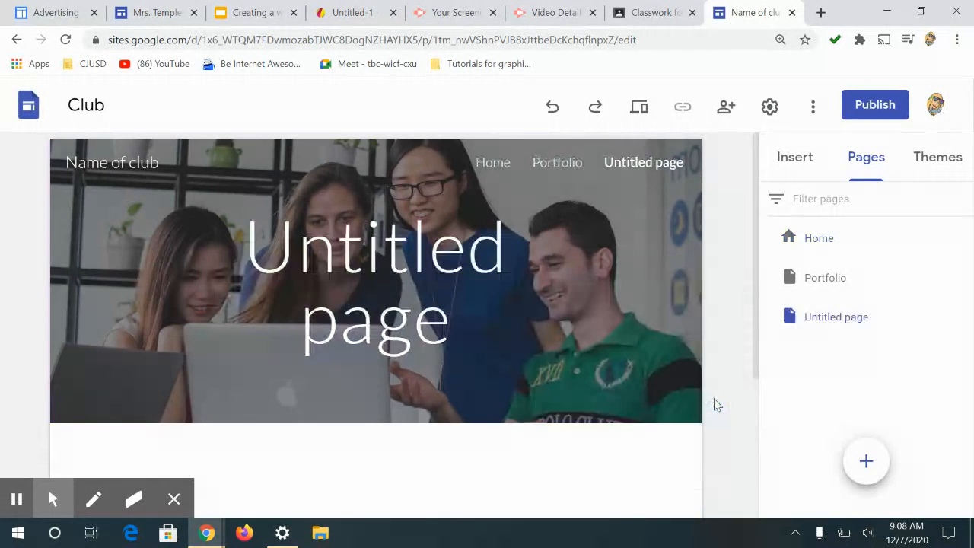
Step: Rename the new Untitled page to Portflio
click(809, 317)
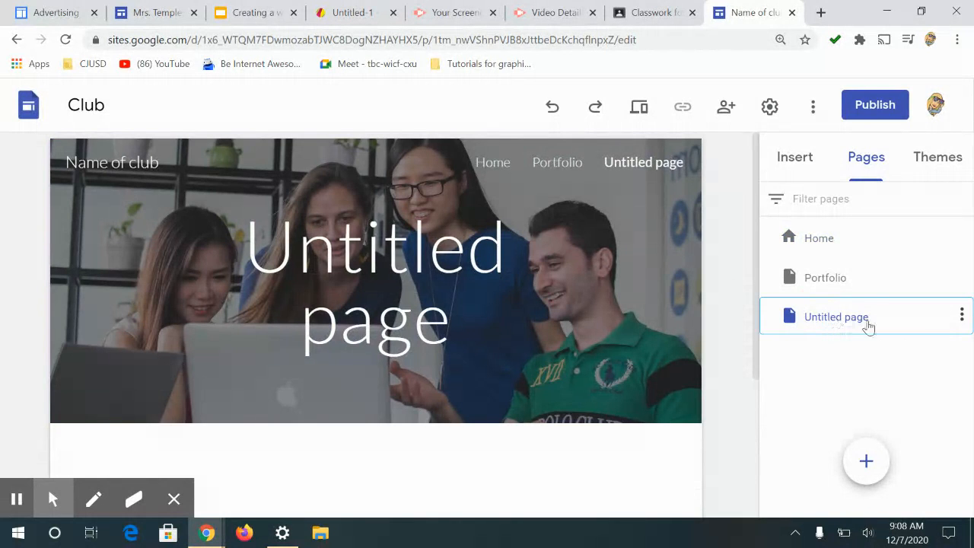
scroll(696, 335, down, 3)
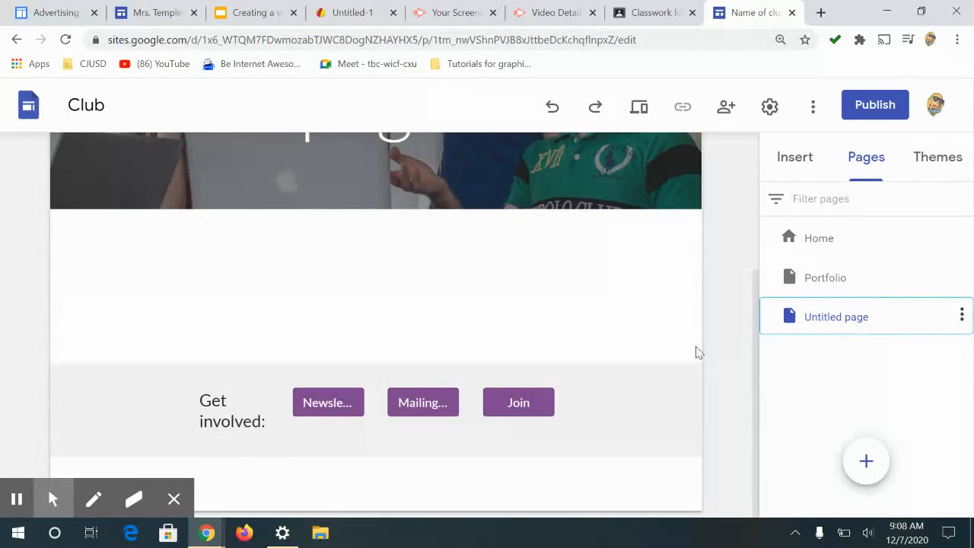
click(962, 317)
click(754, 374)
double_click(860, 321)
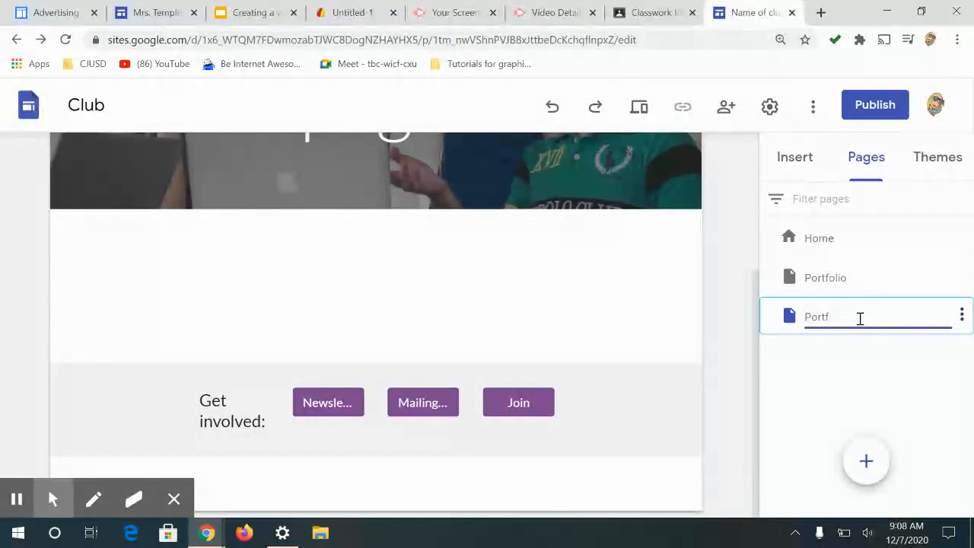
click(863, 271)
Step: Delete the Portfolio page and return to the Home page
click(961, 276)
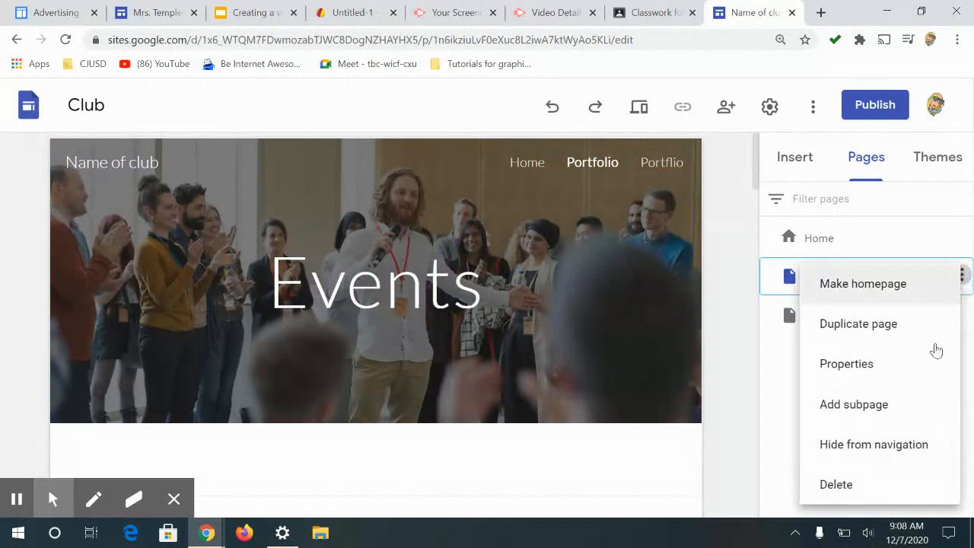
click(851, 484)
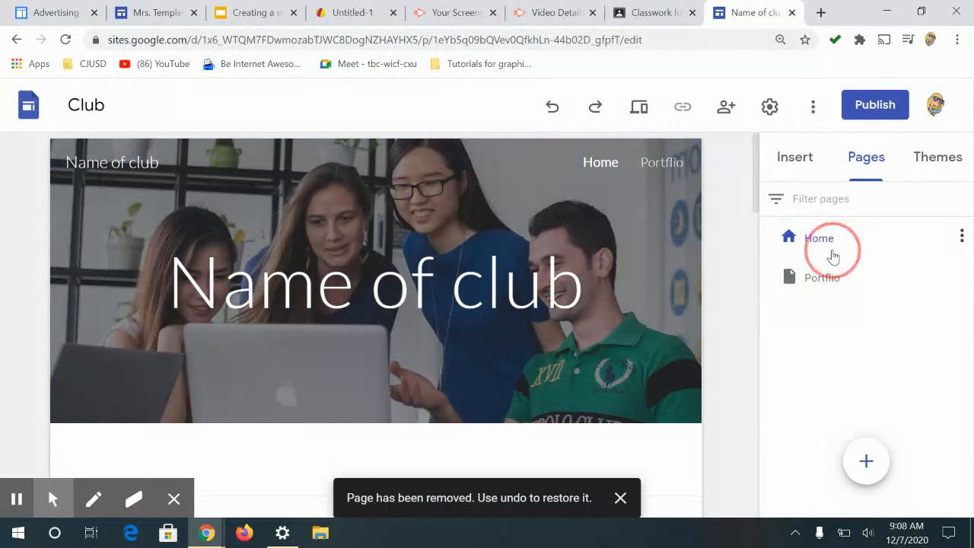
click(835, 276)
click(791, 242)
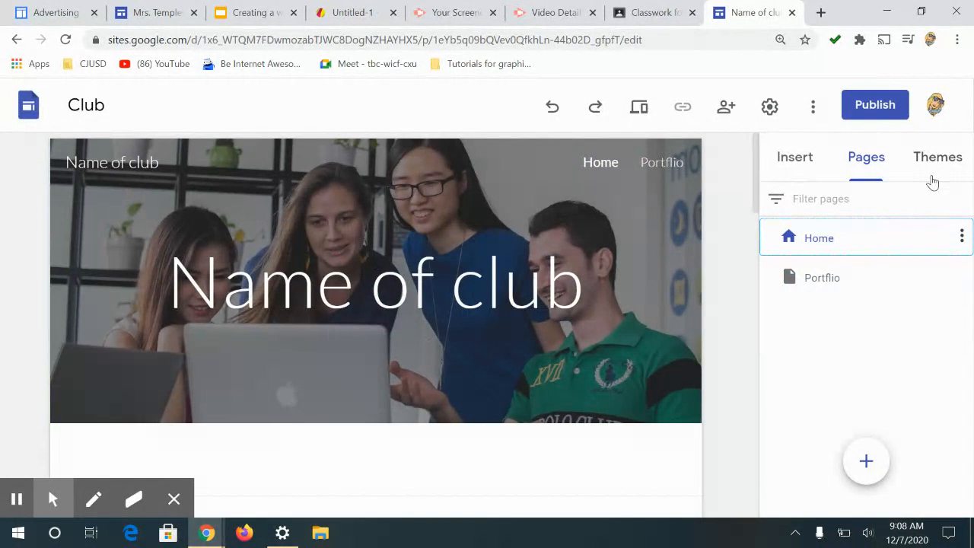
Step: Preview the Aristotle, Diplomat, Vision and Level themes on the site in turn
click(931, 162)
drag(971, 202, 972, 404)
scroll(972, 455, up, 3)
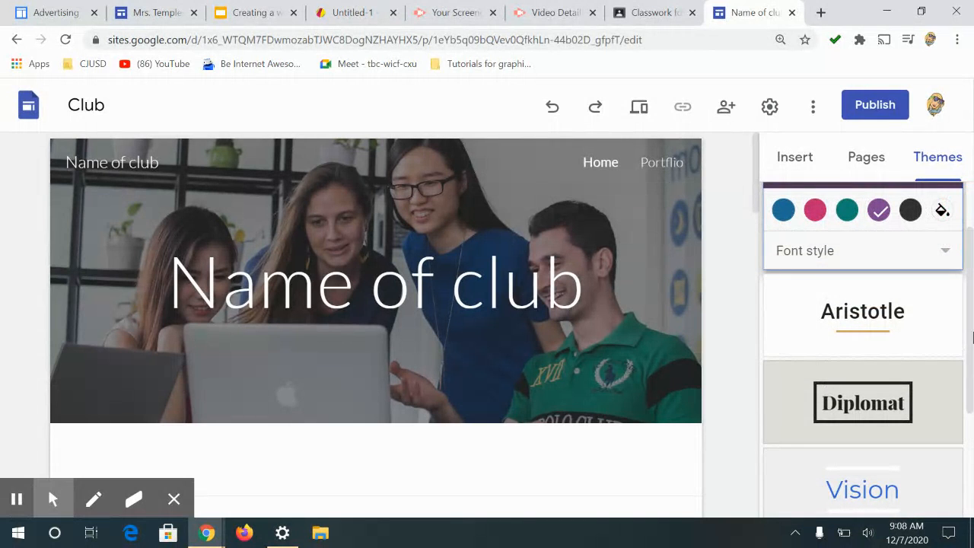
click(344, 304)
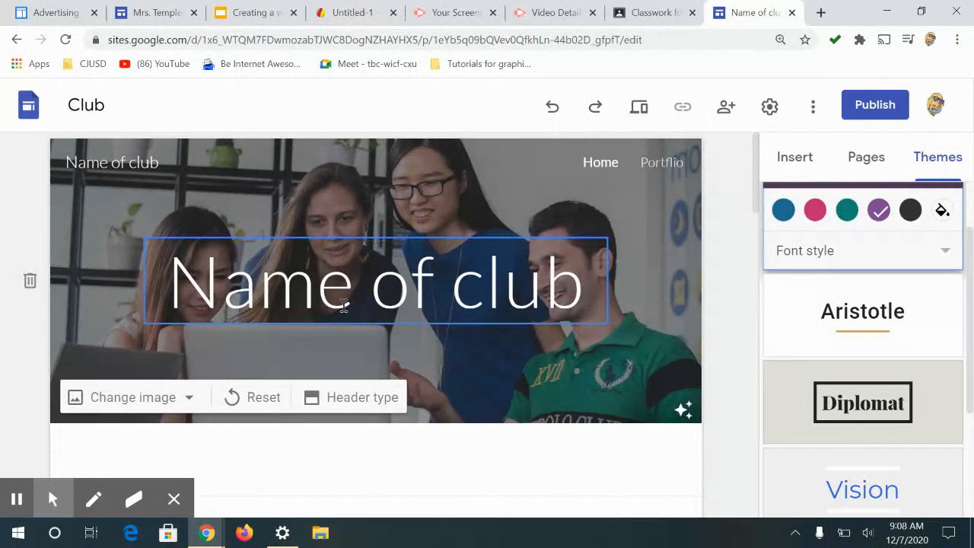
click(921, 336)
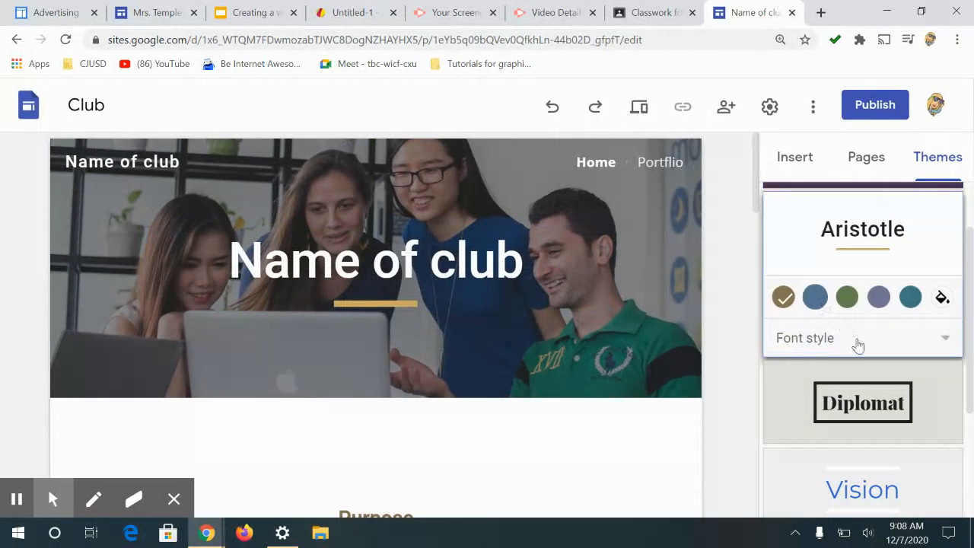
click(913, 402)
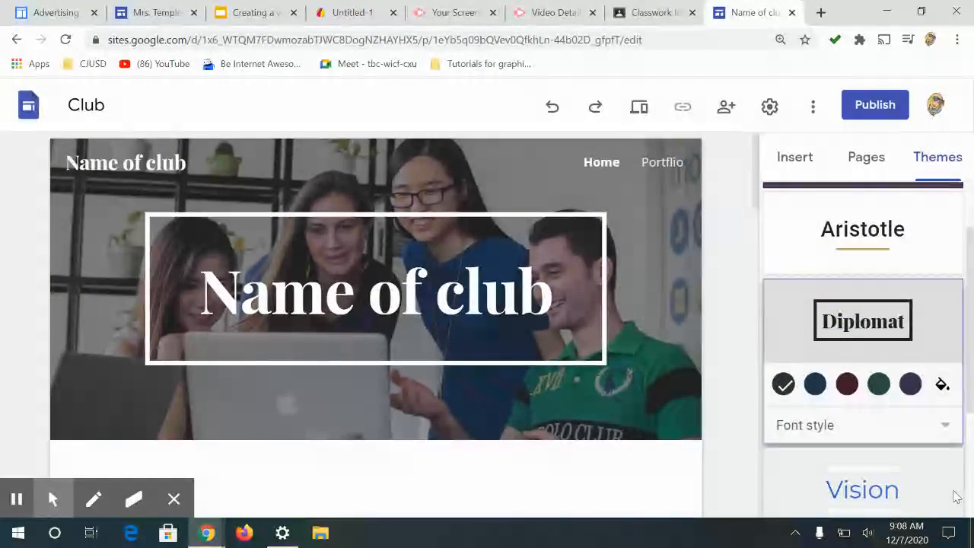
scroll(860, 404, down, 3)
click(812, 317)
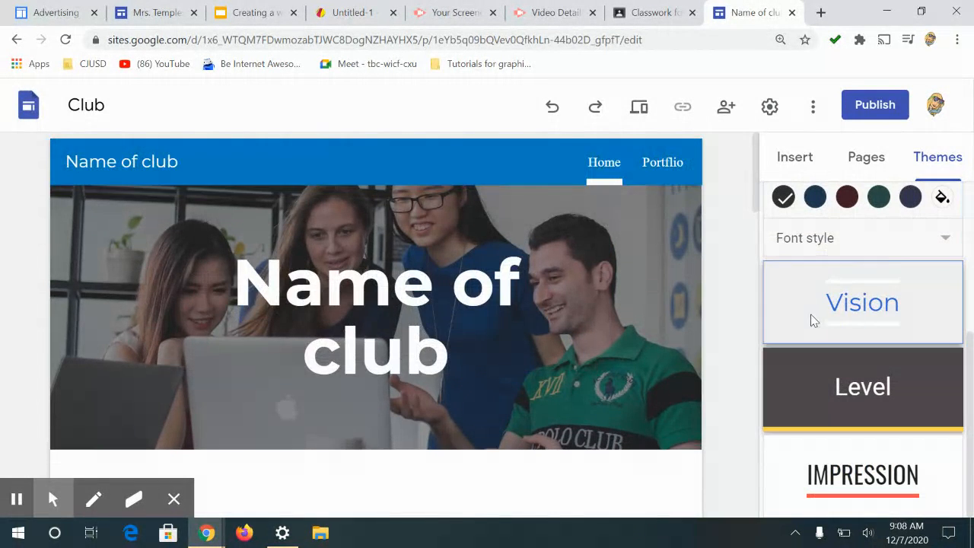
click(895, 419)
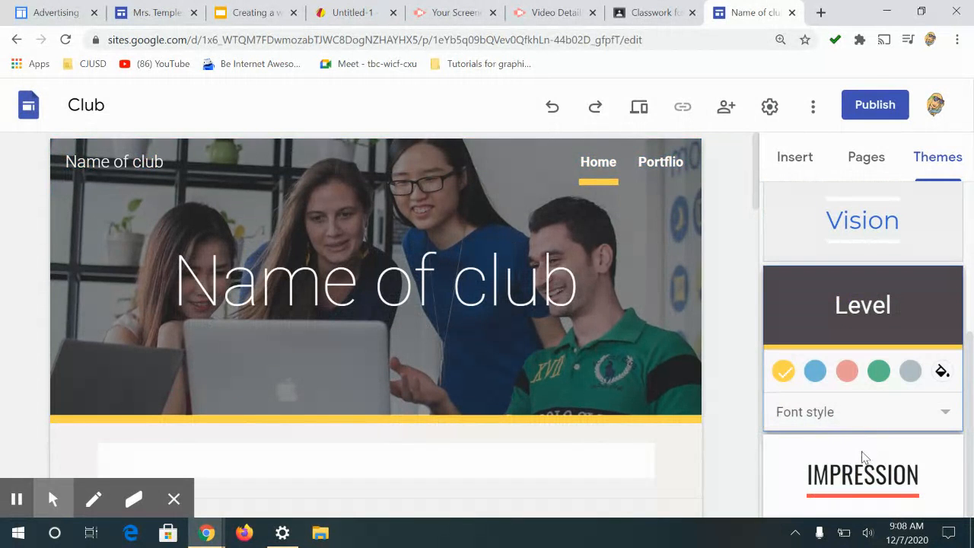
Step: Apply the Impression theme and set its colour to the grey-blue swatch
click(889, 472)
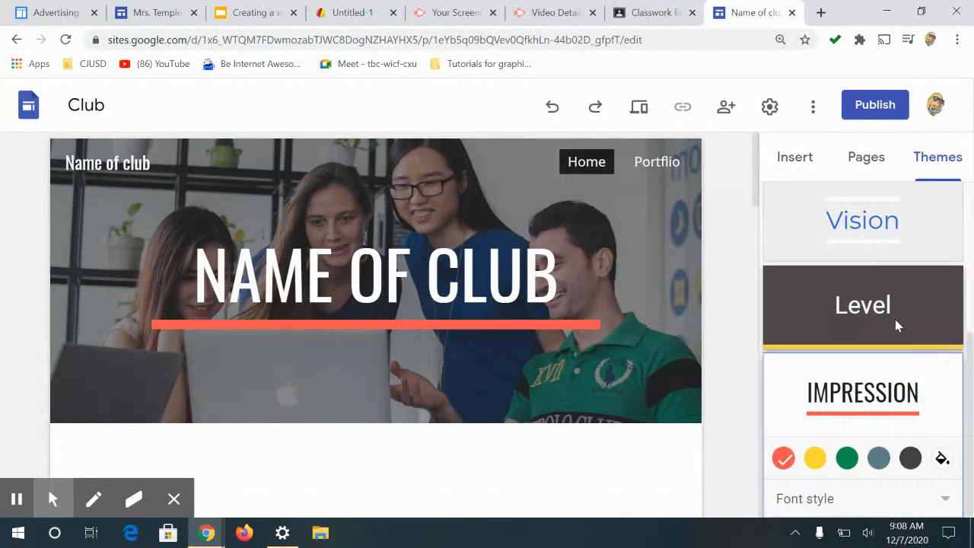
click(816, 461)
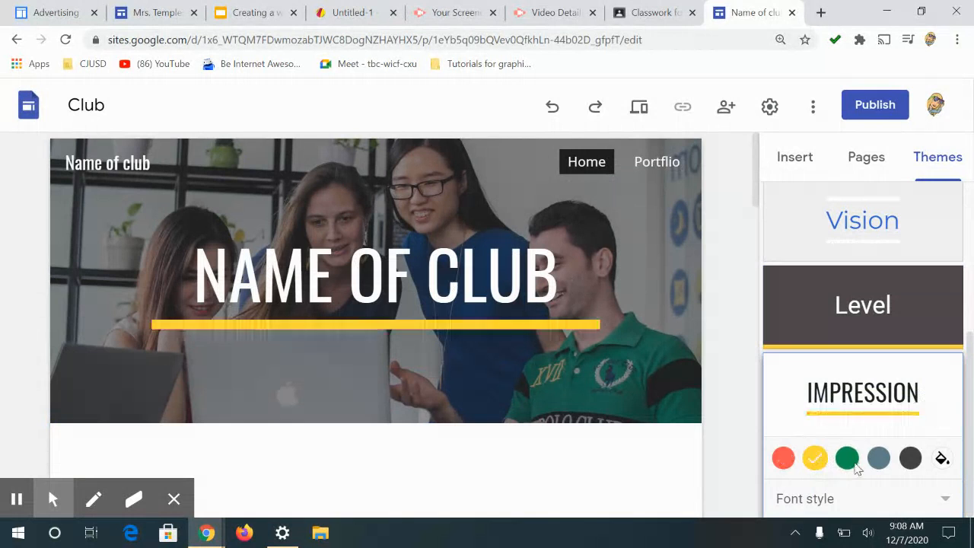
click(855, 466)
click(883, 463)
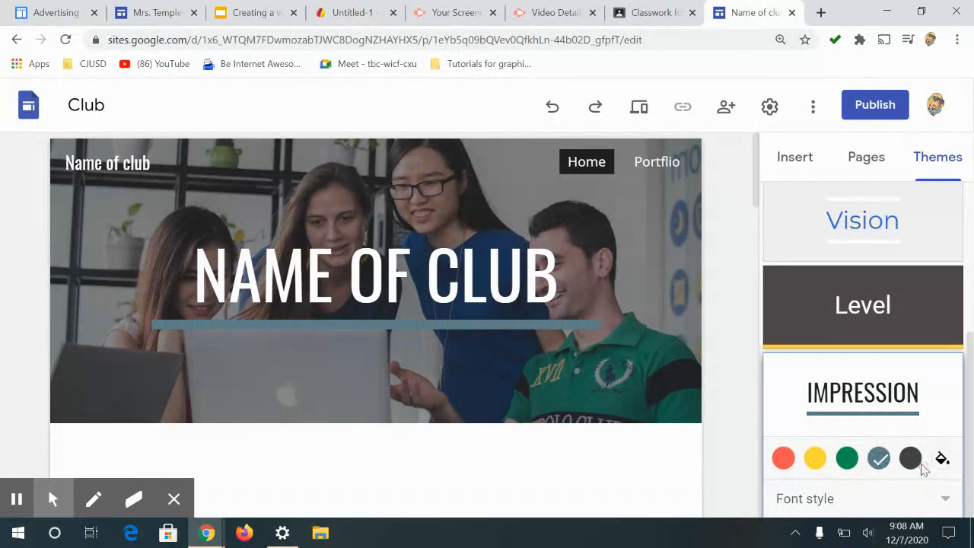
Step: Give the Impression theme a custom pink colour, #d929ba
click(911, 457)
click(941, 464)
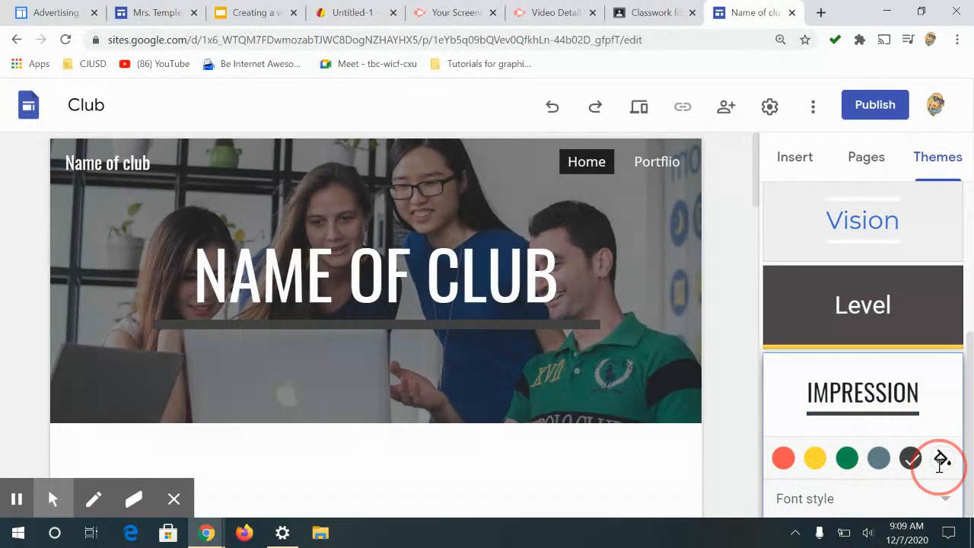
drag(851, 371, 895, 371)
drag(840, 420, 927, 428)
drag(895, 370, 921, 366)
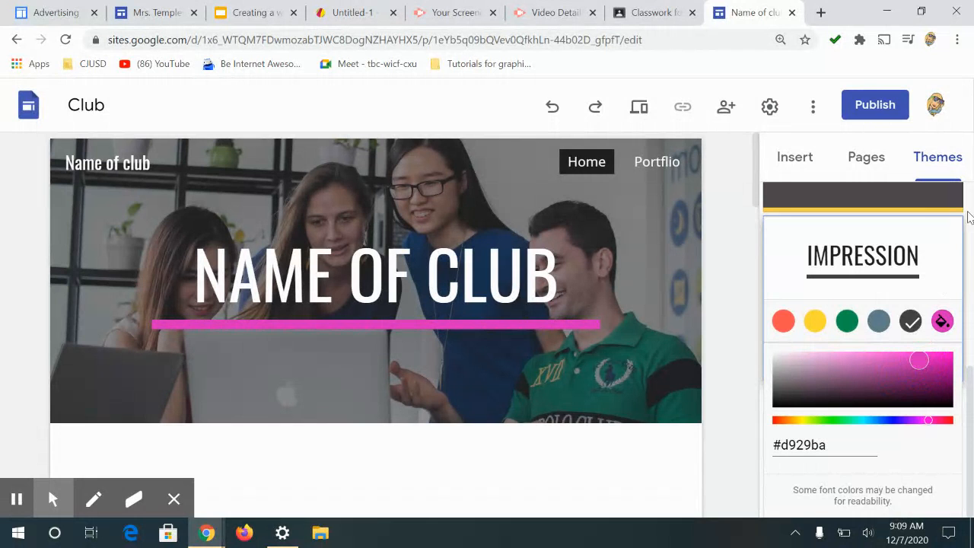
Step: Apply the Simple theme and try the Classic and Heavy font styles before setting it to Light
scroll(960, 263, up, 10)
click(870, 246)
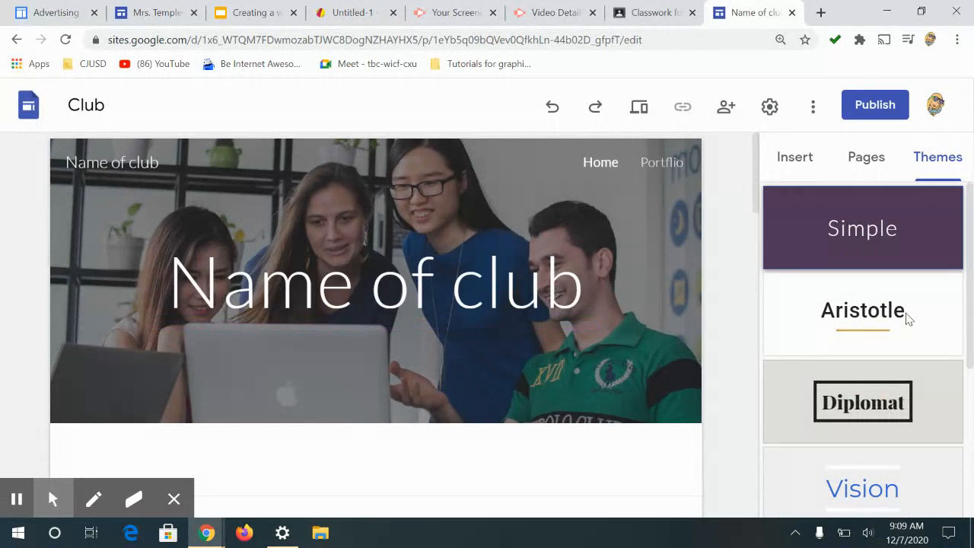
click(882, 344)
click(847, 255)
click(786, 348)
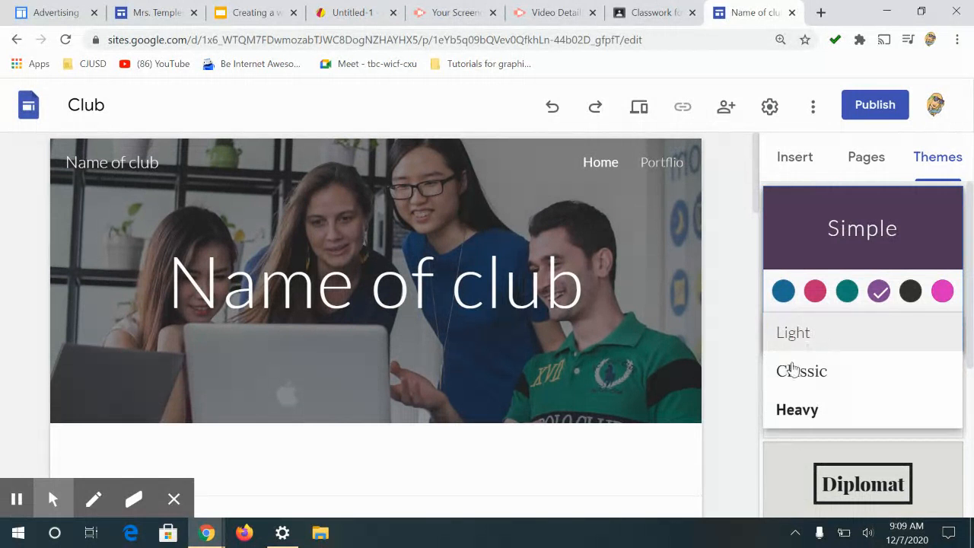
click(790, 372)
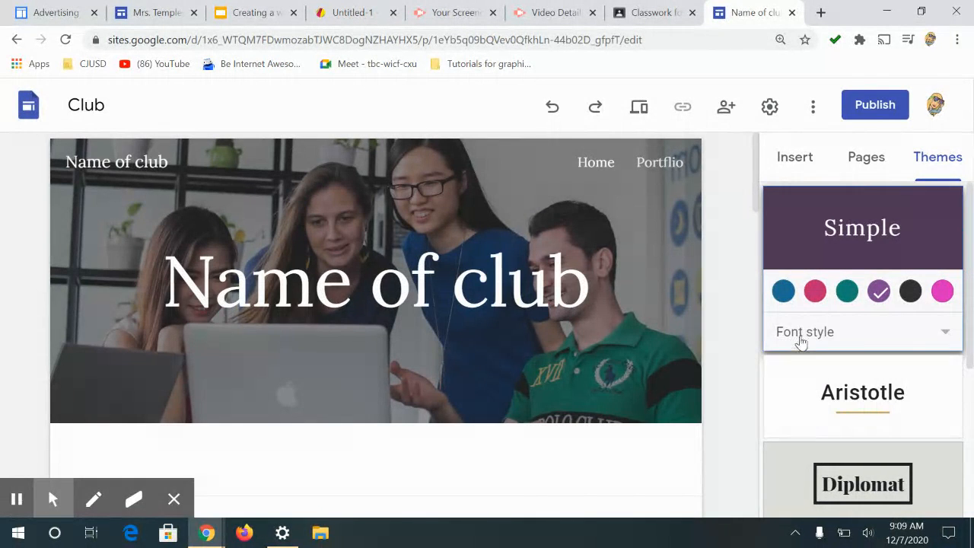
click(801, 342)
click(810, 372)
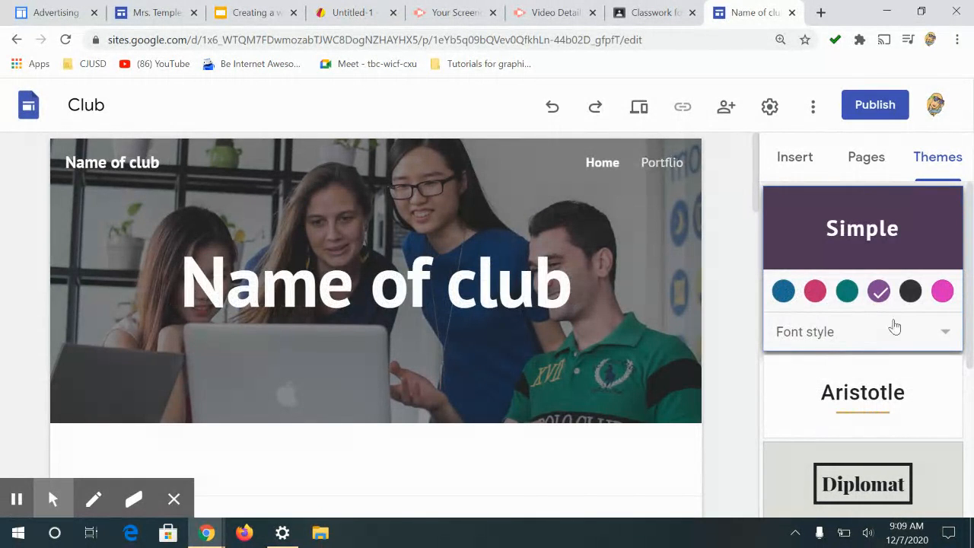
click(812, 327)
click(784, 256)
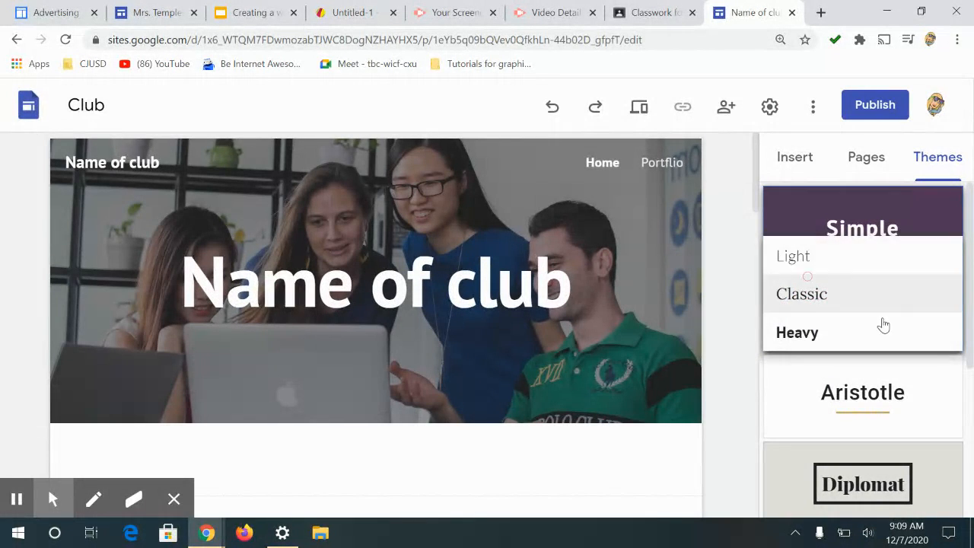
Step: Set the Simple theme's custom colour to #f713cf
click(941, 291)
drag(913, 346, 940, 325)
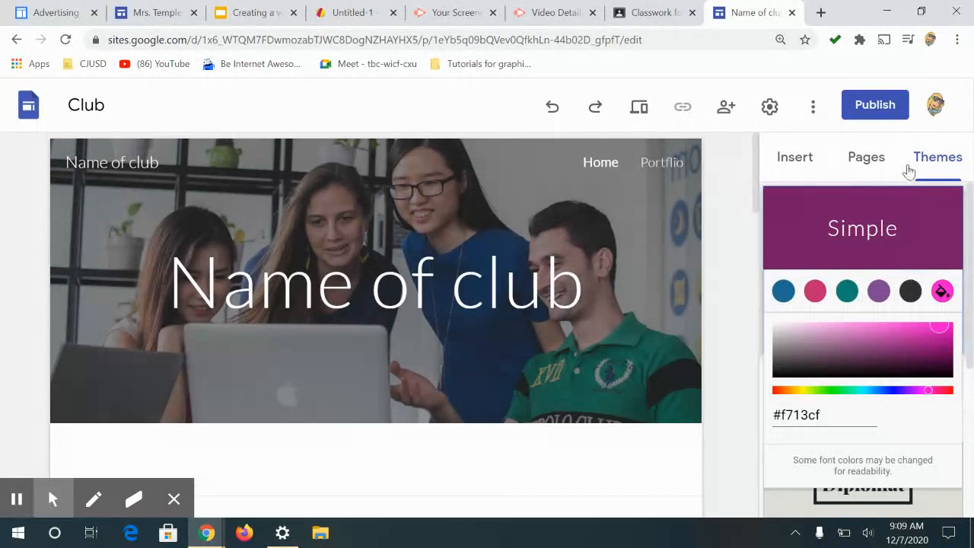
click(729, 395)
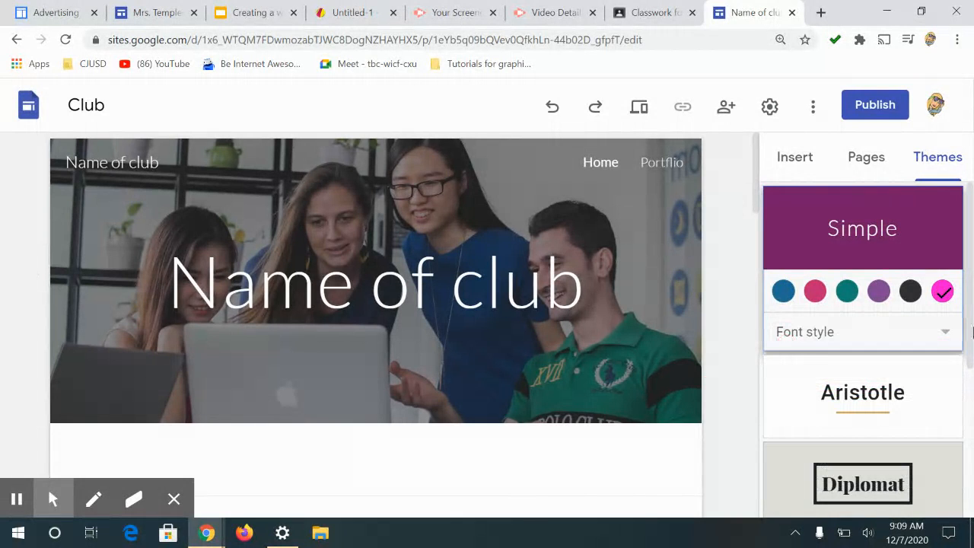
click(971, 369)
click(970, 487)
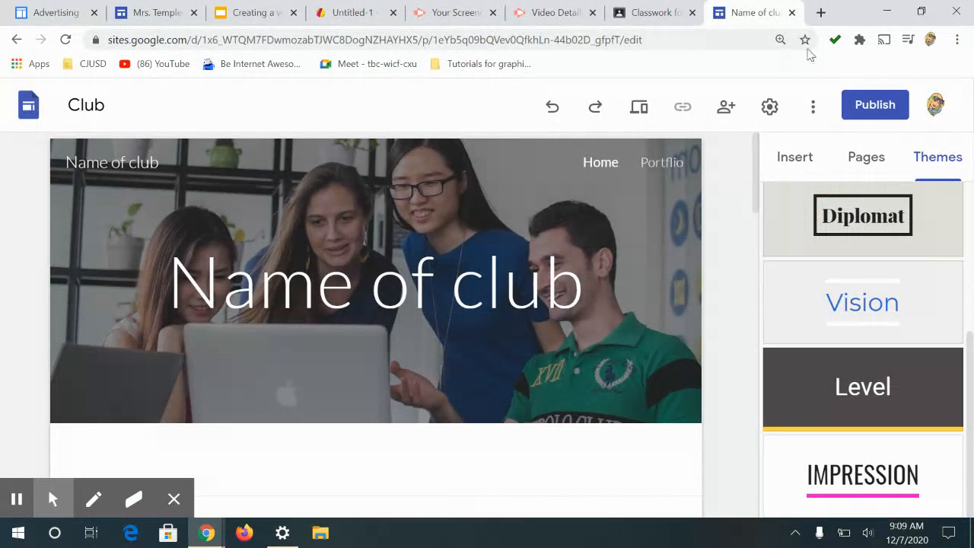
click(792, 161)
click(865, 160)
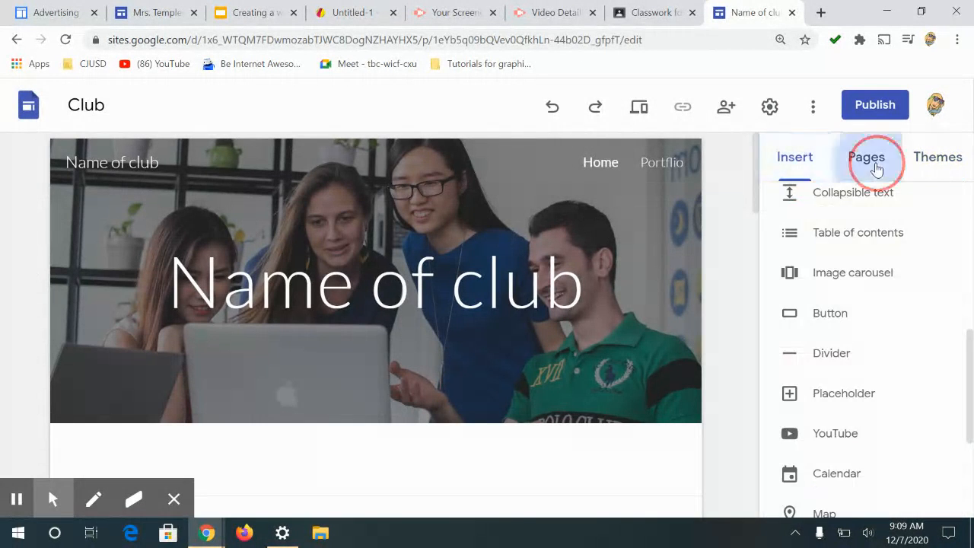
click(816, 243)
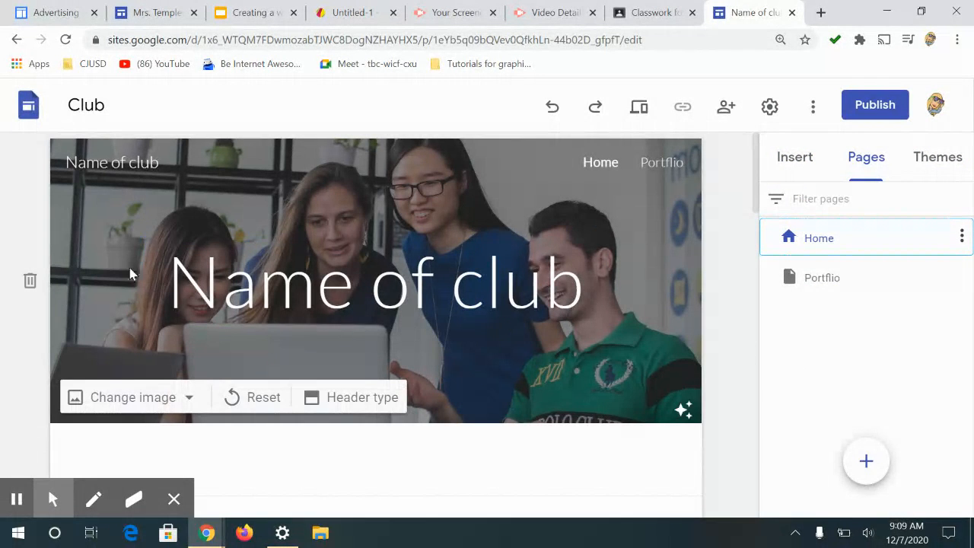
Step: Replace the header title with "Mrs. Temples Portfolio"
click(211, 278)
drag(174, 282, 599, 314)
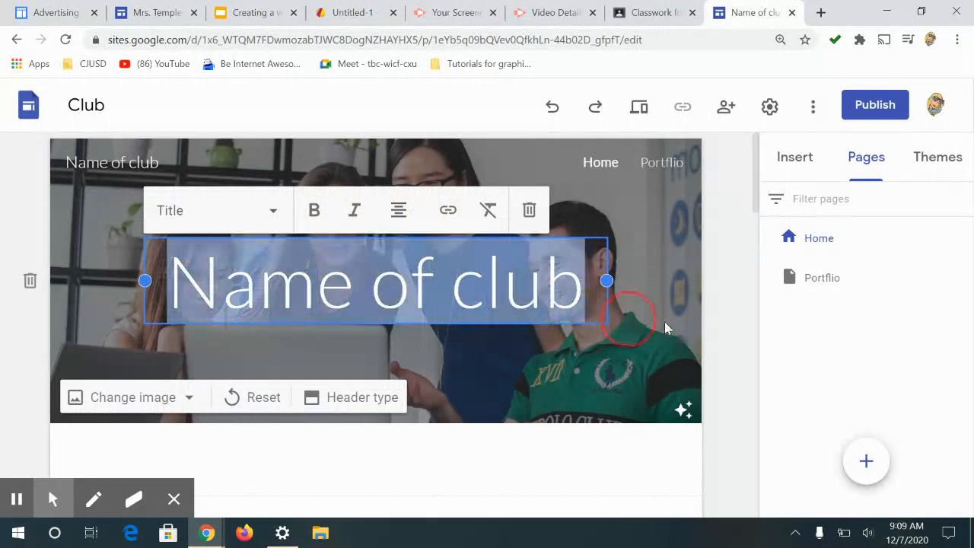
text(M)
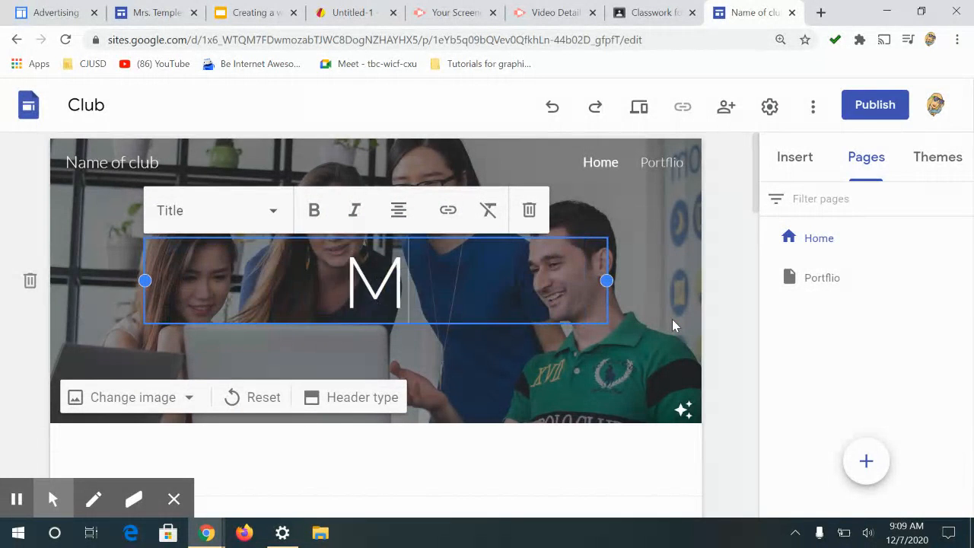
text(rs. Temples P)
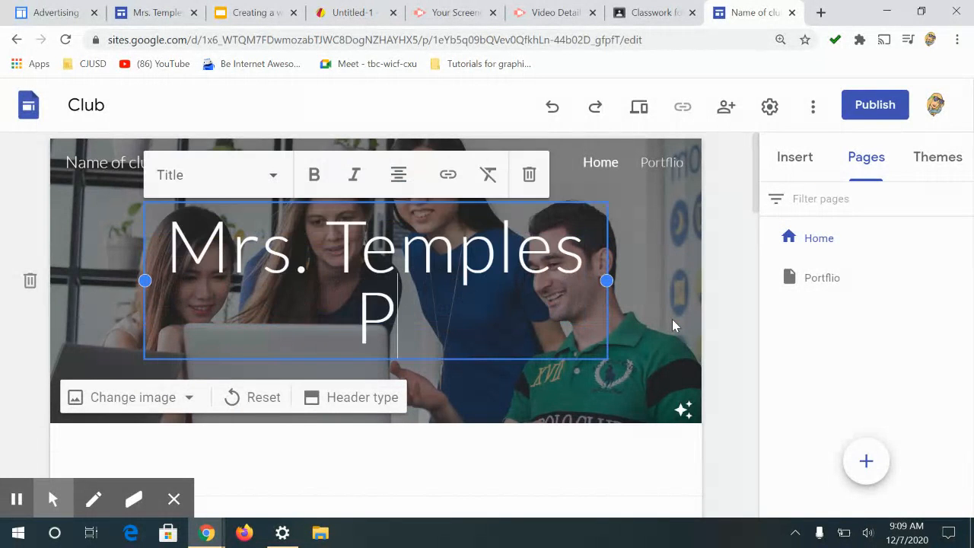
text(ortfolio)
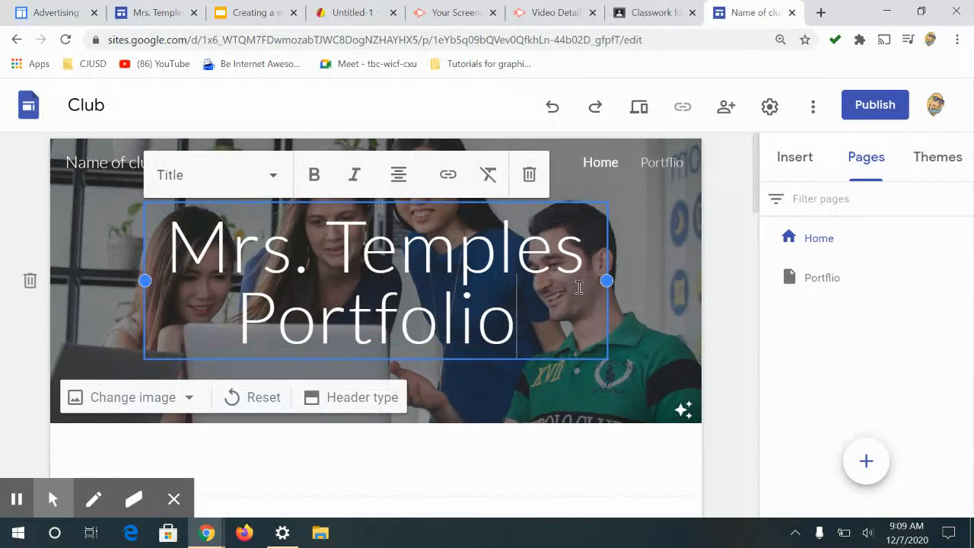
Step: Widen the header title's text box on both sides
drag(603, 280, 655, 281)
click(188, 274)
drag(146, 280, 97, 280)
click(757, 355)
click(517, 339)
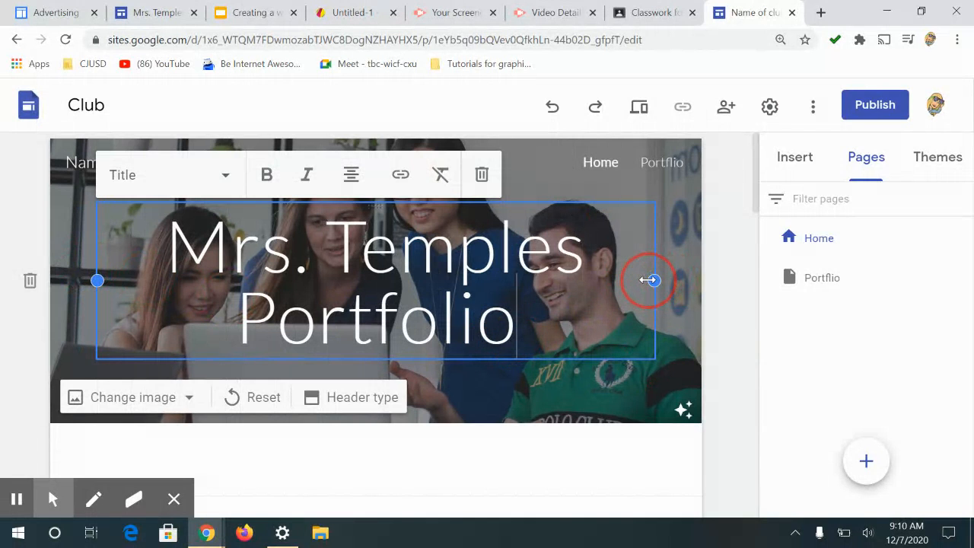
drag(648, 280, 668, 329)
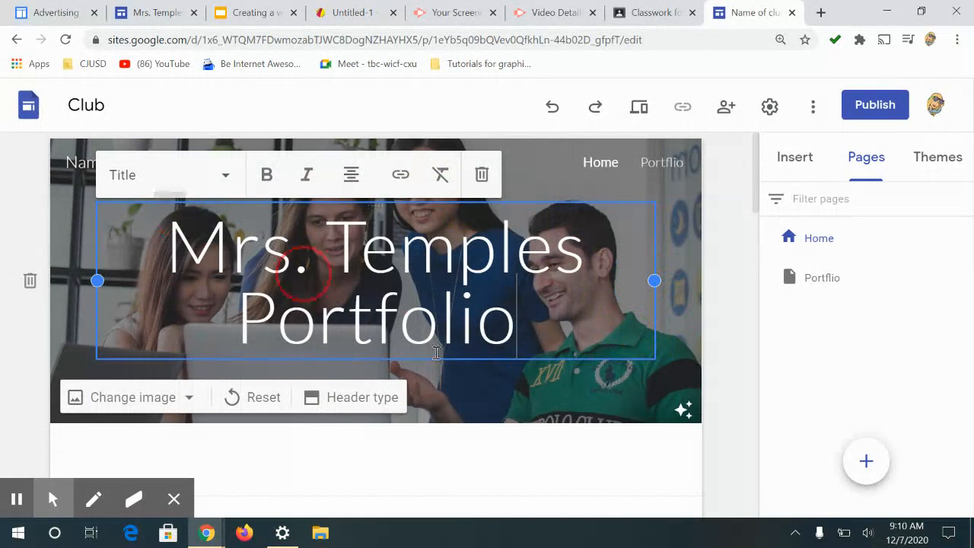
drag(523, 335, 163, 236)
click(221, 174)
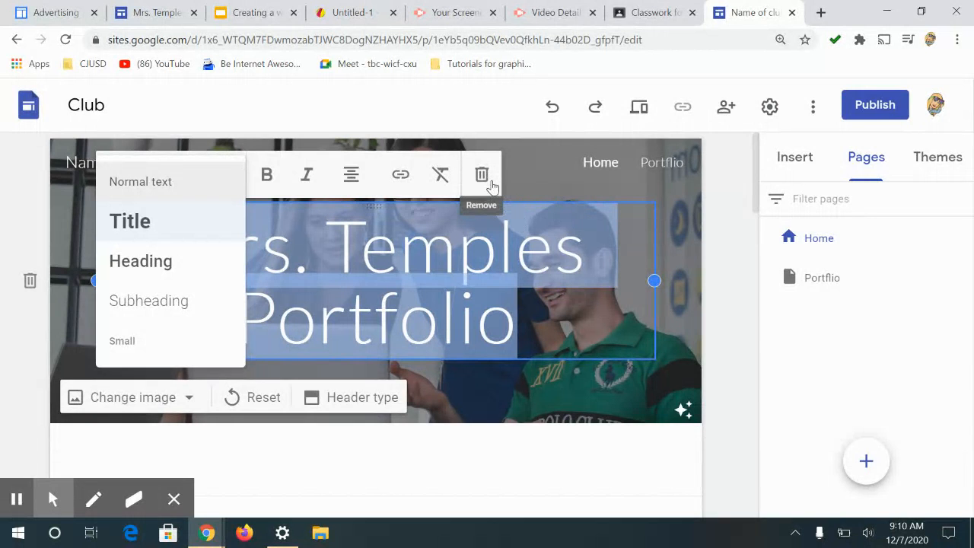
click(563, 280)
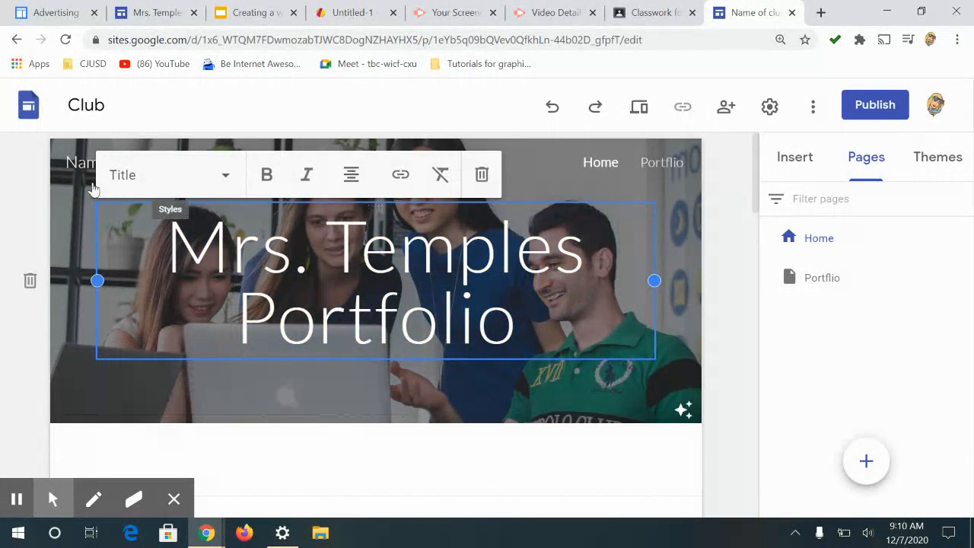
Step: Delete the "Name of club" site name
double_click(133, 166)
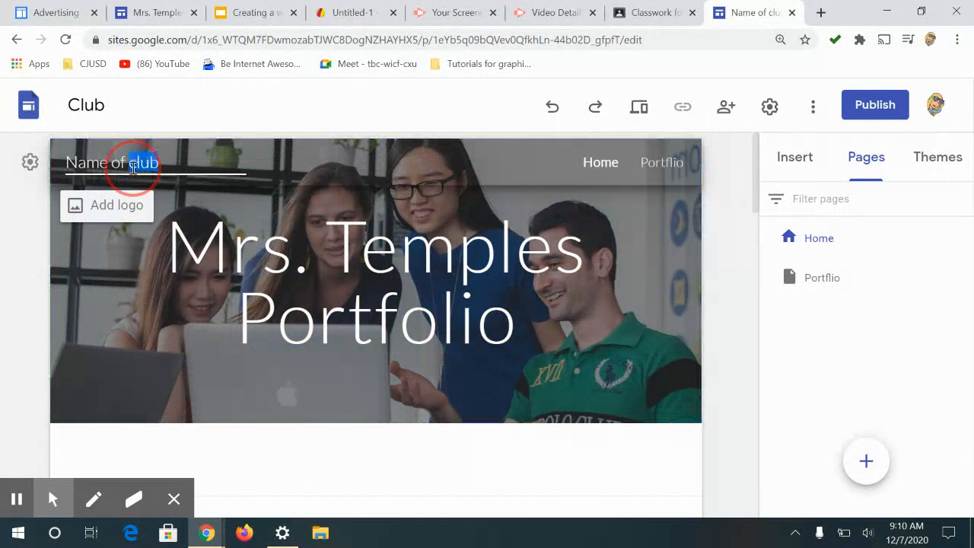
drag(154, 162, 59, 157)
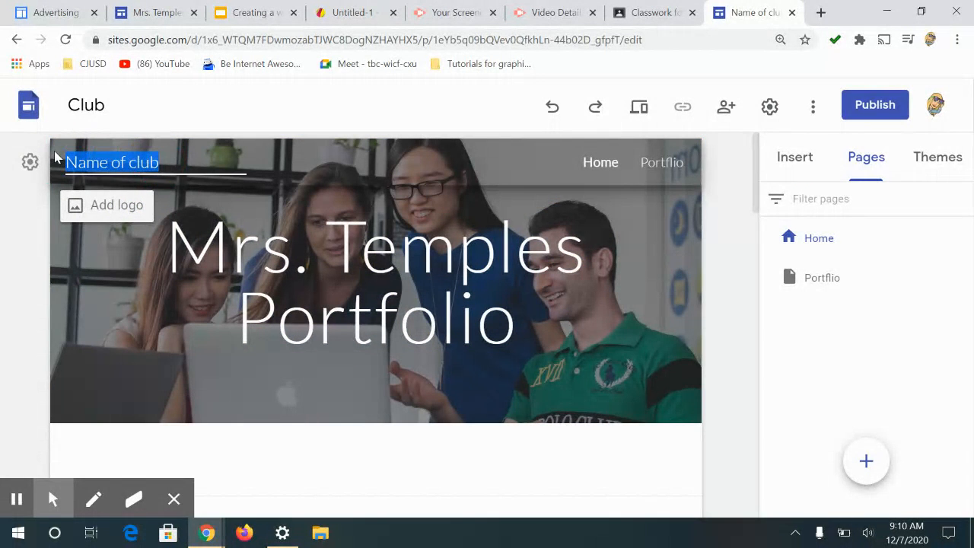
key(BackSpace)
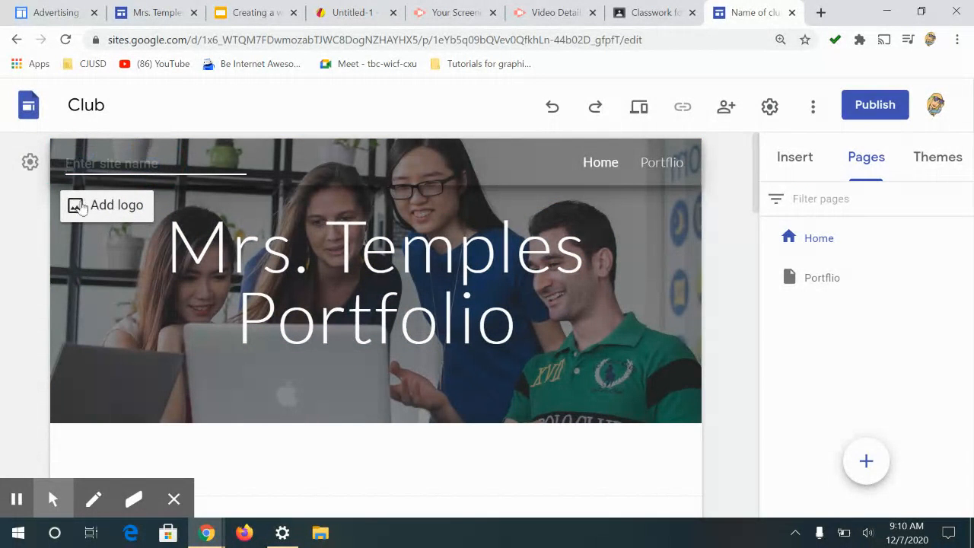
Step: Browse the image gallery for a new header background
click(74, 337)
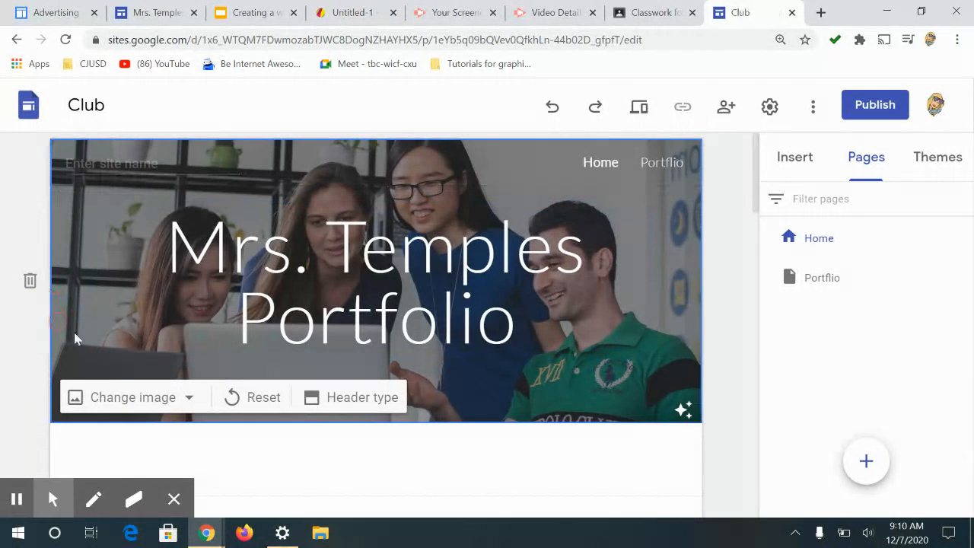
click(191, 399)
scroll(263, 422, down, 2)
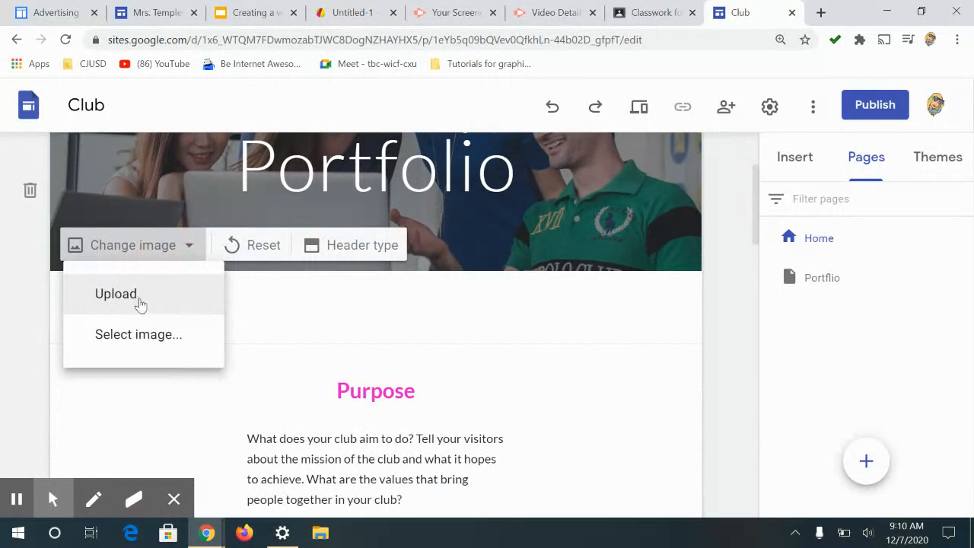
click(147, 336)
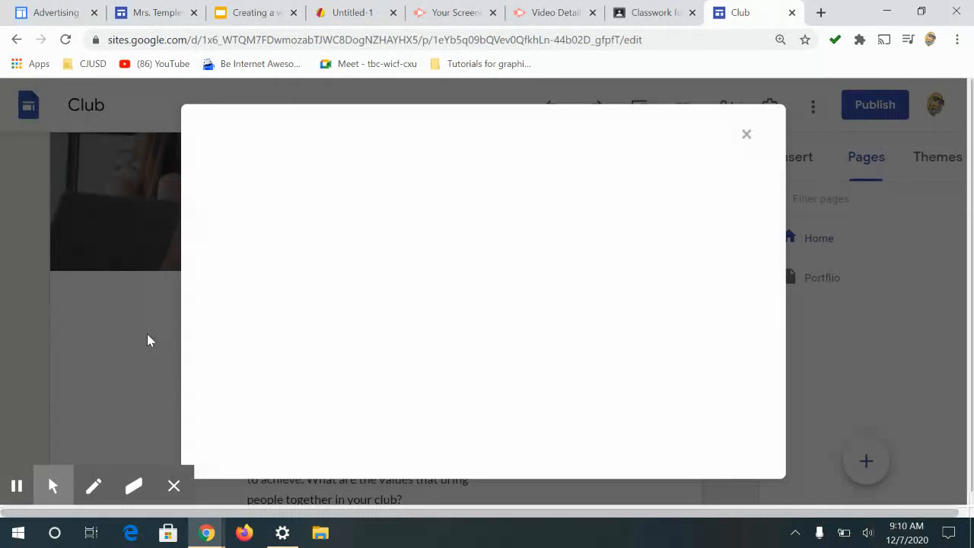
scroll(639, 344, down, 2)
scroll(639, 344, down, 3)
scroll(273, 307, down, 1)
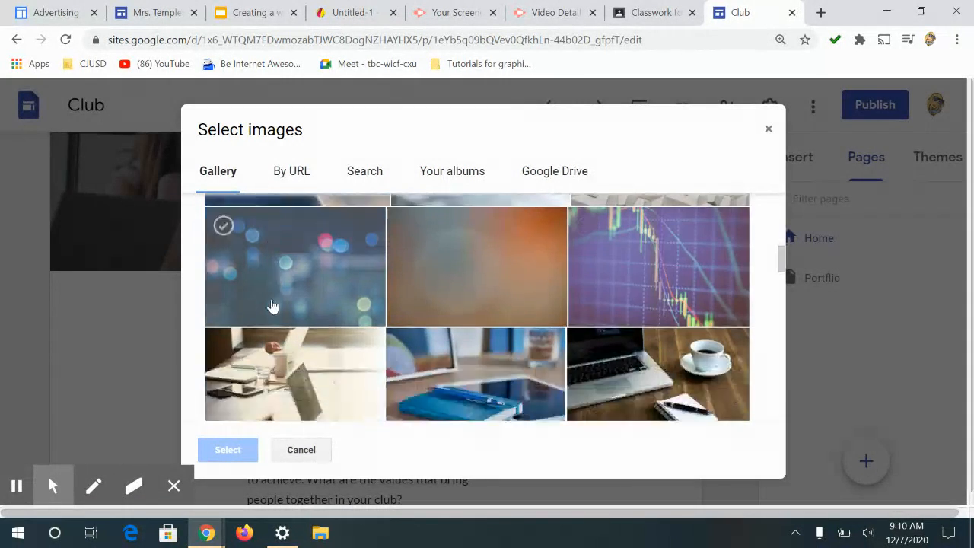
click(272, 280)
scroll(380, 353, down, 3)
scroll(380, 353, down, 1)
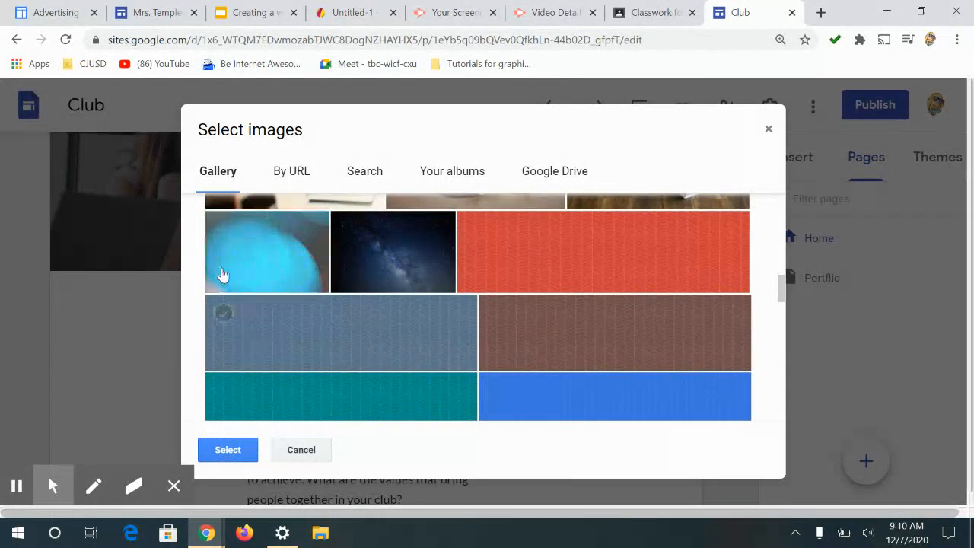
click(577, 190)
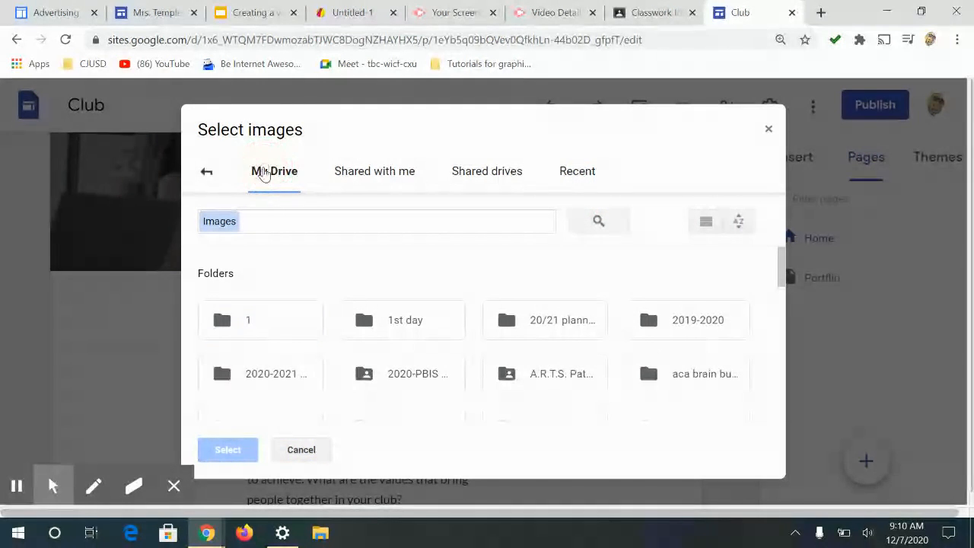
click(206, 172)
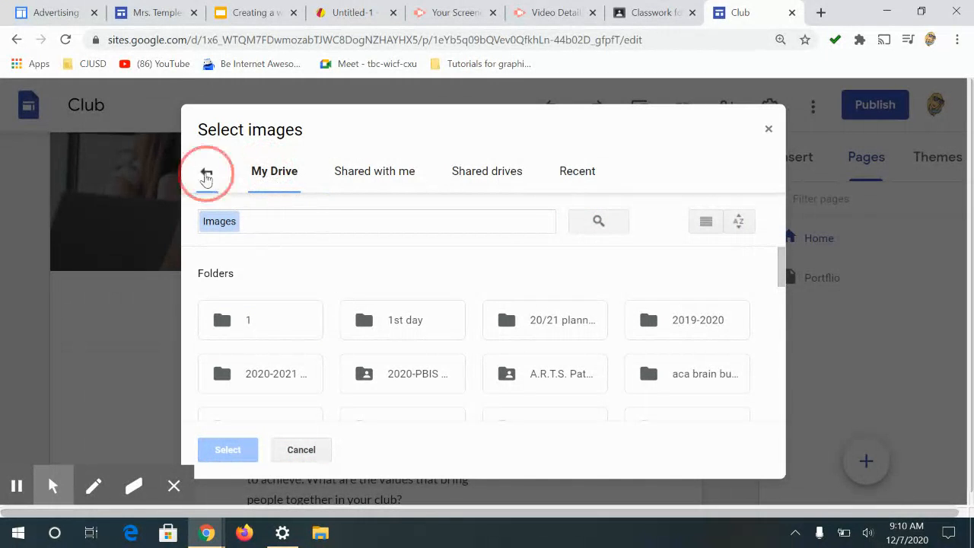
scroll(340, 369, down, 3)
scroll(340, 370, down, 3)
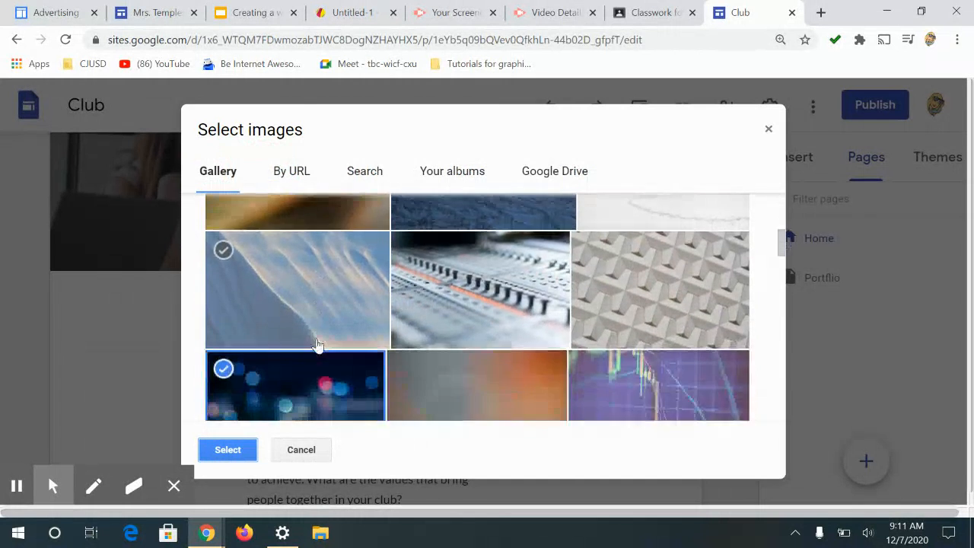
Step: Replace the header image with the blue bokeh lights photo from the gallery
click(315, 342)
click(300, 283)
click(227, 450)
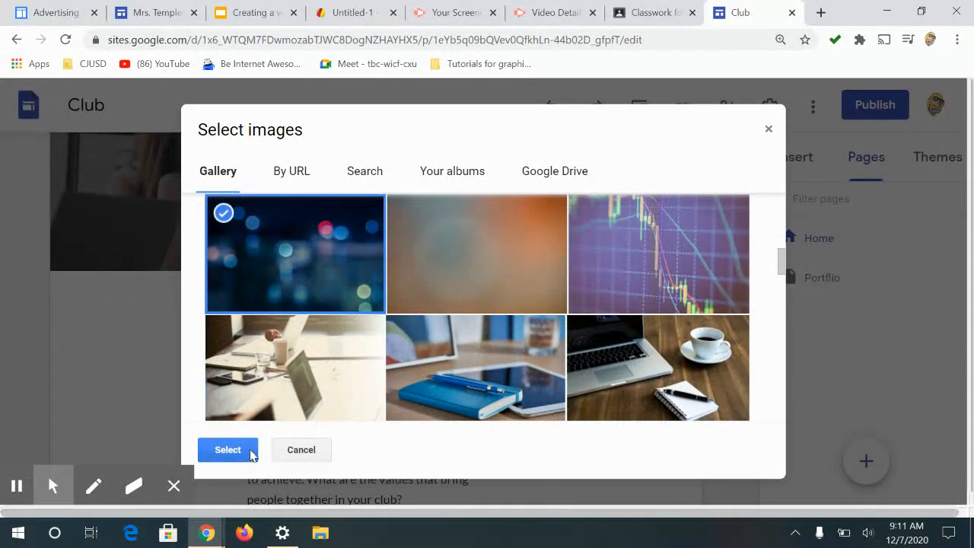
scroll(438, 384, up, 2)
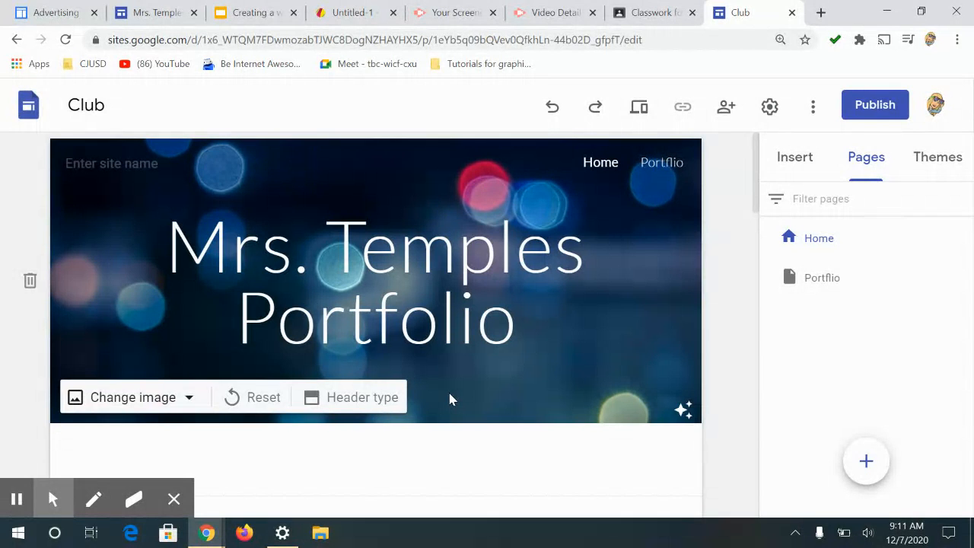
Step: Try the Large banner and Banner header types, then set the header type to Title only
click(339, 400)
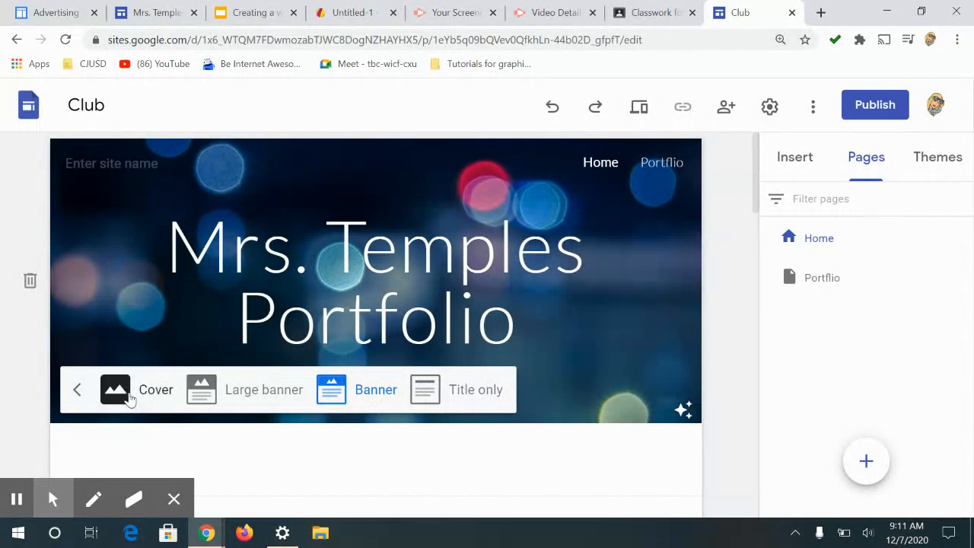
click(268, 391)
scroll(268, 391, down, 3)
click(359, 316)
click(449, 316)
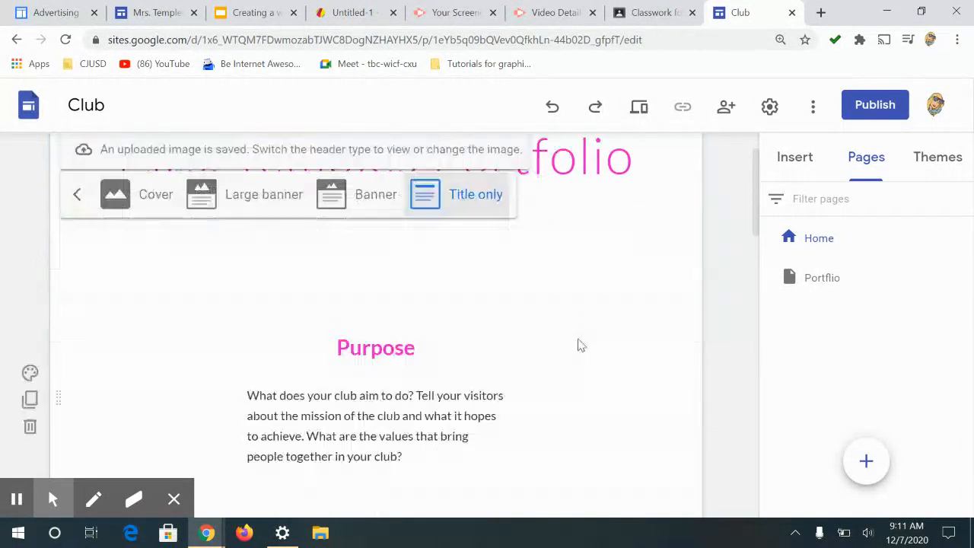
Step: Switch the header type to Banner
click(371, 256)
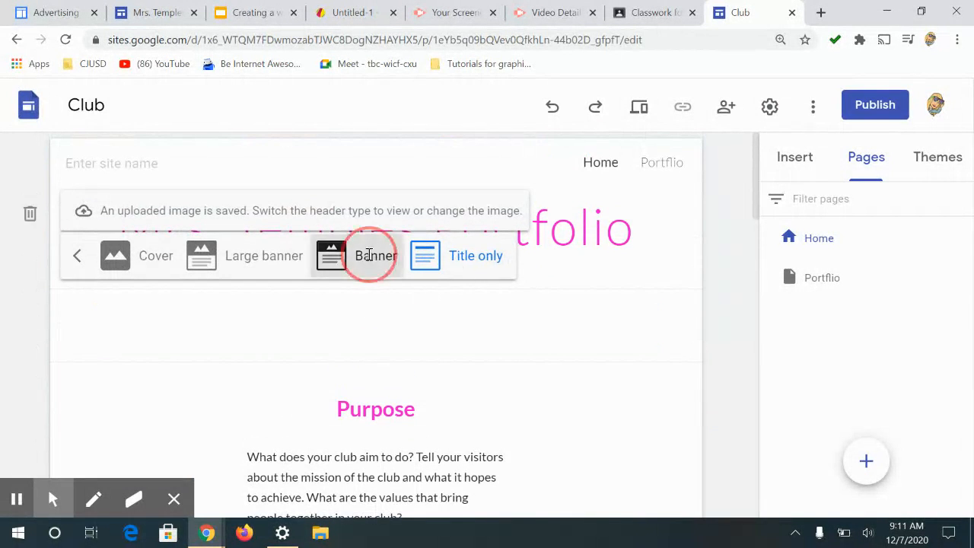
scroll(493, 300, down, 3)
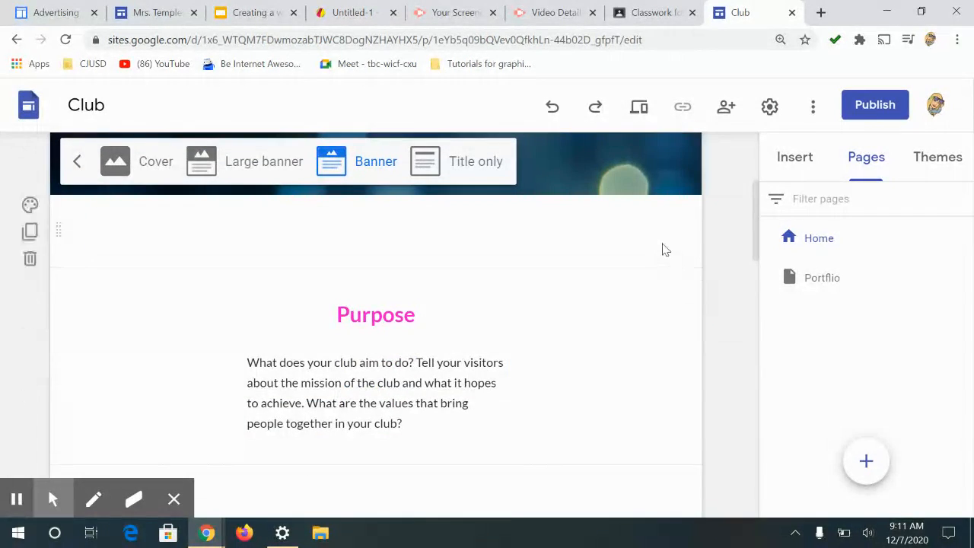
click(499, 332)
scroll(498, 311, down, 4)
scroll(479, 282, up, 2)
scroll(469, 283, down, 2)
scroll(659, 280, down, 10)
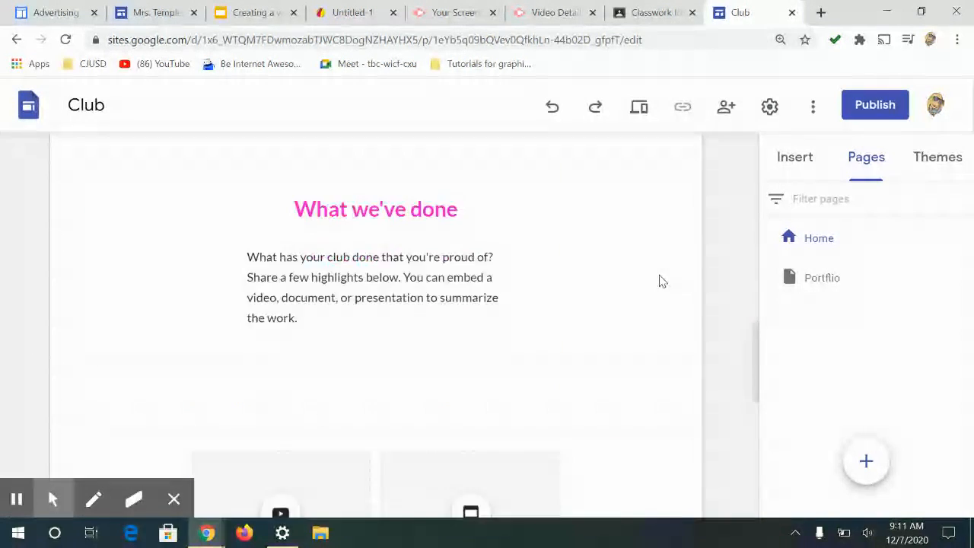
Step: Open the footer for editing and delete its Newsletter, Mailing and Join buttons
mouse_move(202, 426)
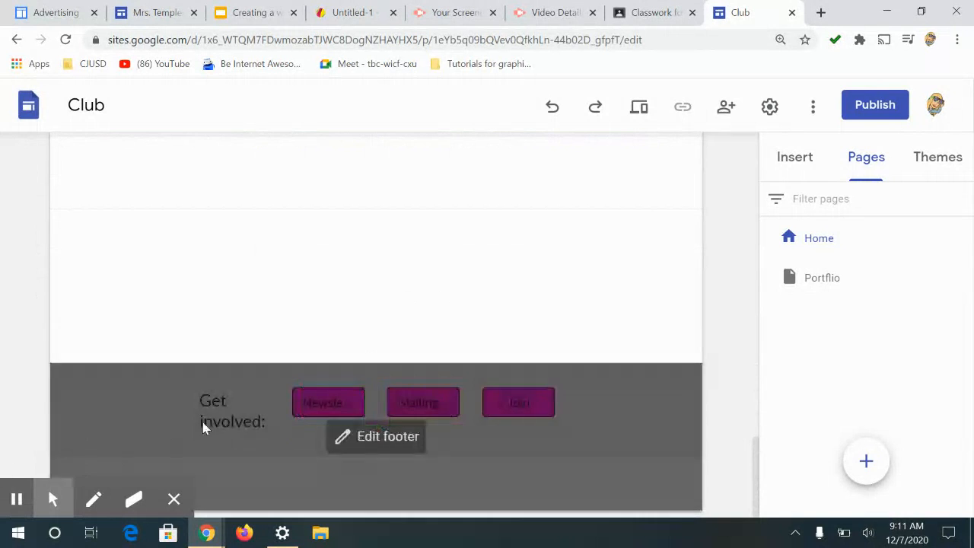
click(289, 424)
click(242, 424)
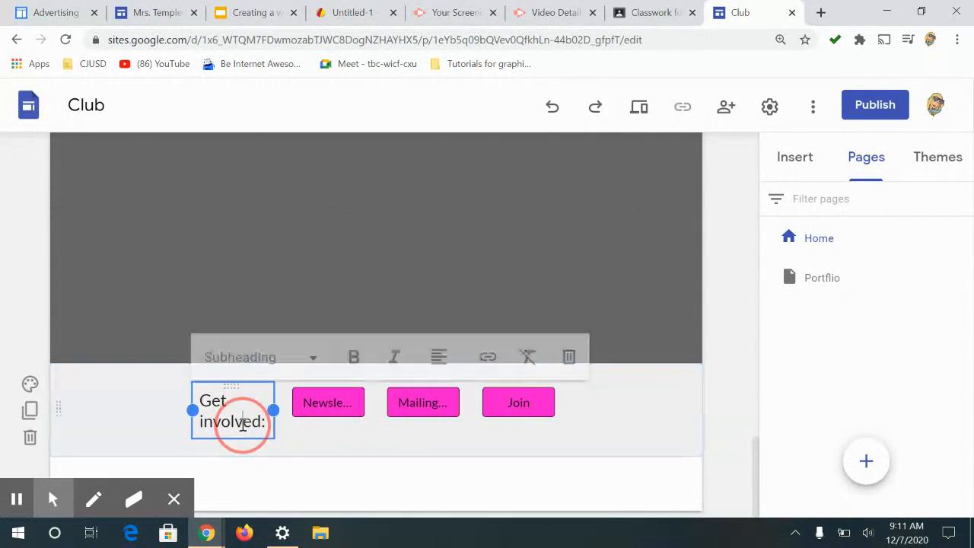
drag(268, 427, 134, 373)
click(303, 413)
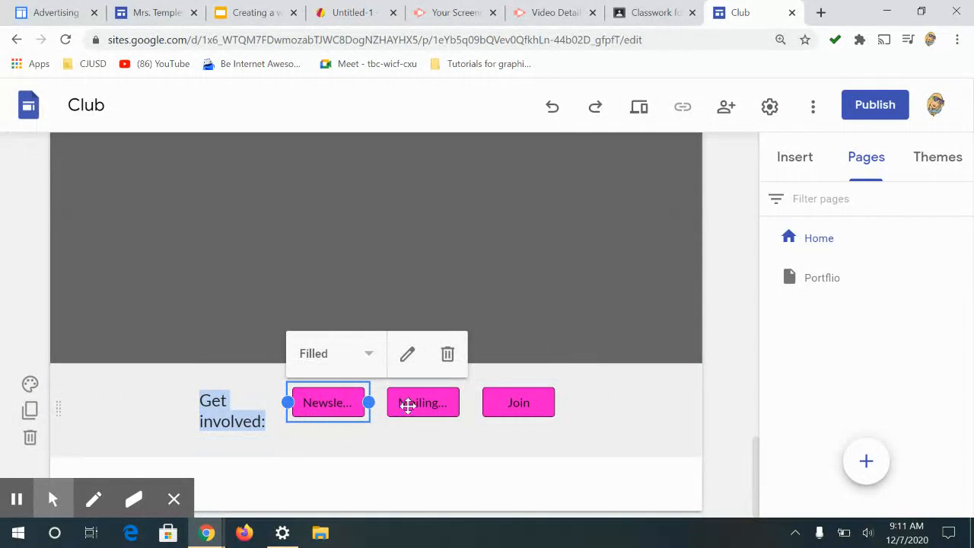
click(447, 354)
click(424, 409)
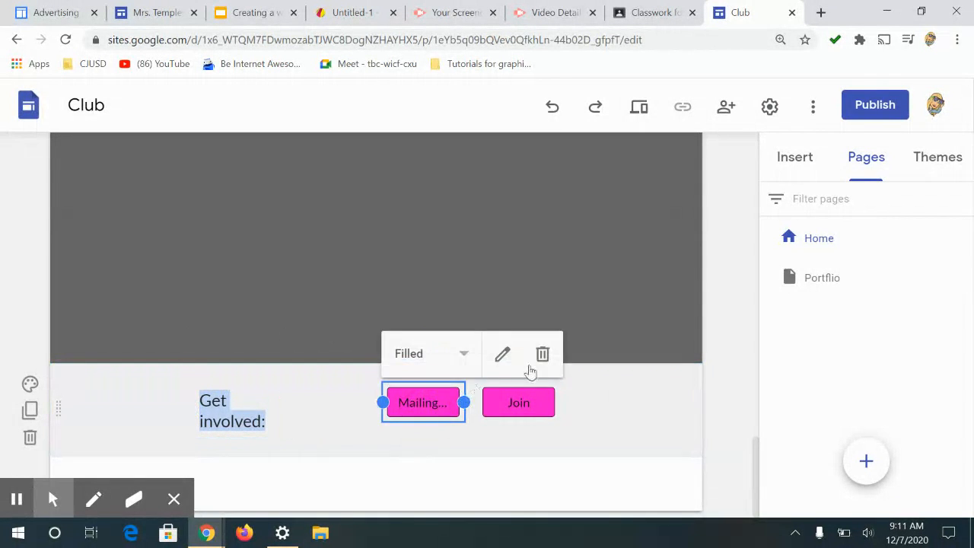
click(543, 353)
click(525, 408)
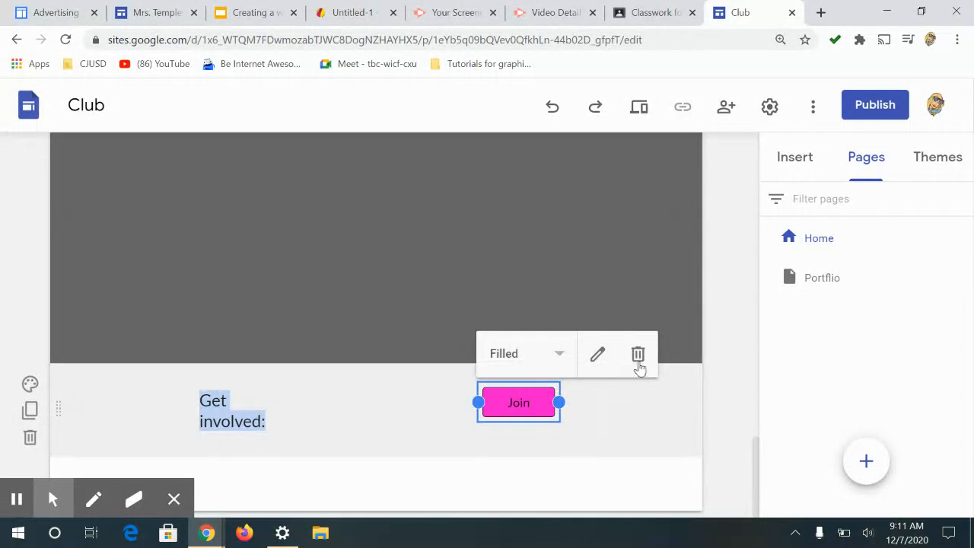
click(637, 354)
Step: Widen the footer text box, replace its text with the teacher's e-mail address, and centre it
click(228, 419)
drag(272, 411, 606, 421)
drag(331, 414, 86, 403)
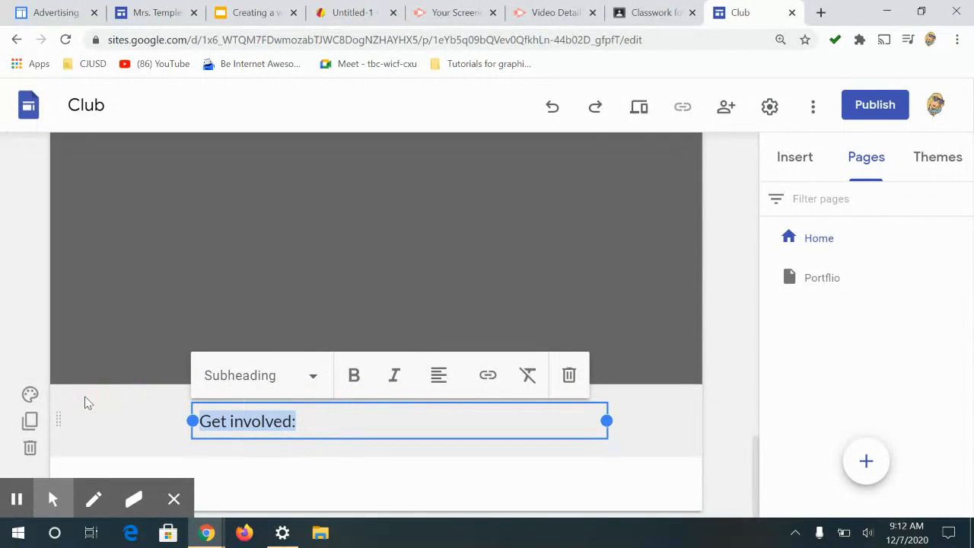
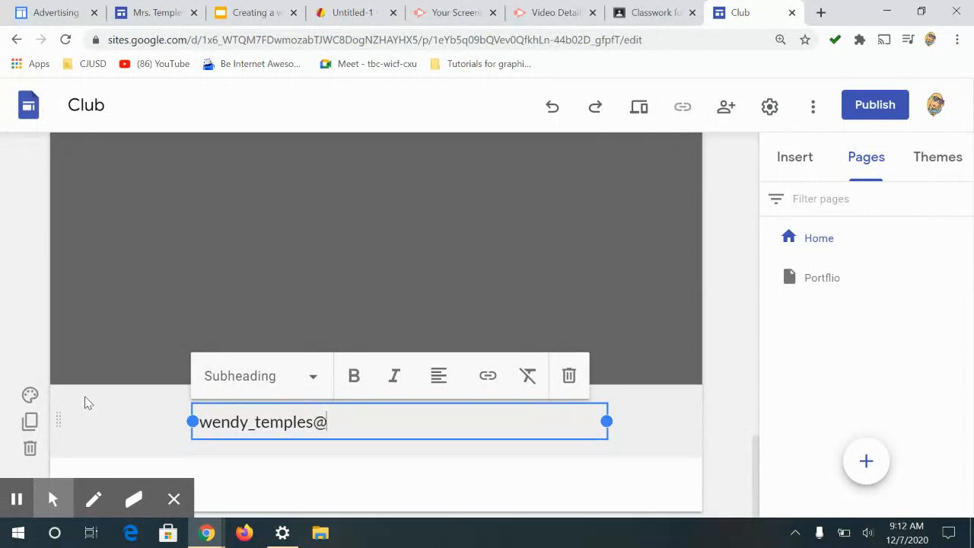
click(439, 376)
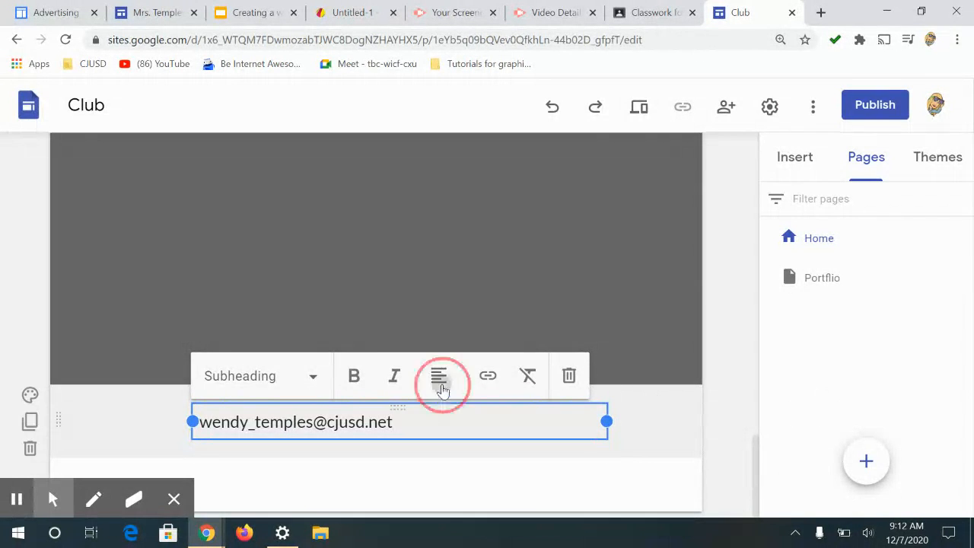
click(440, 418)
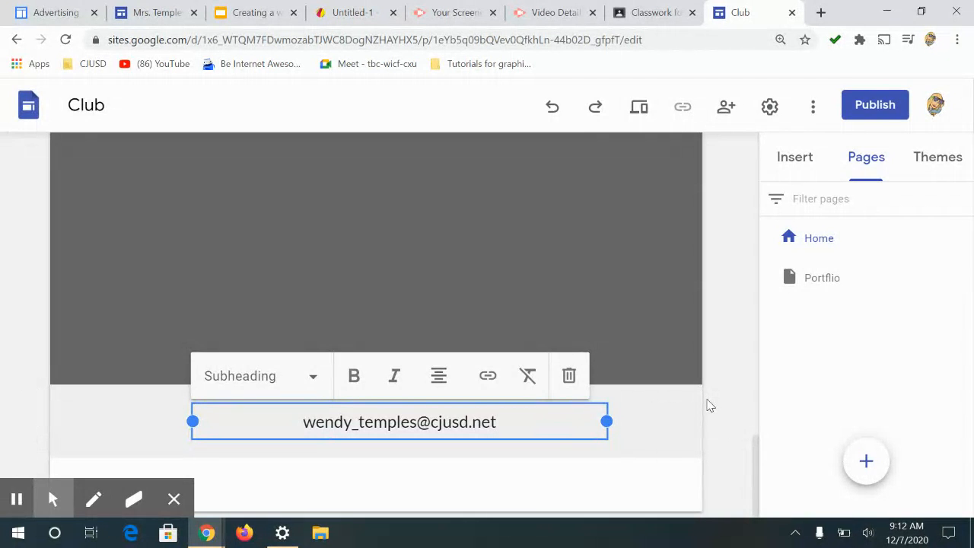
Step: Delete the video and presentation placeholder section and the empty section below it
scroll(708, 406, down, 5)
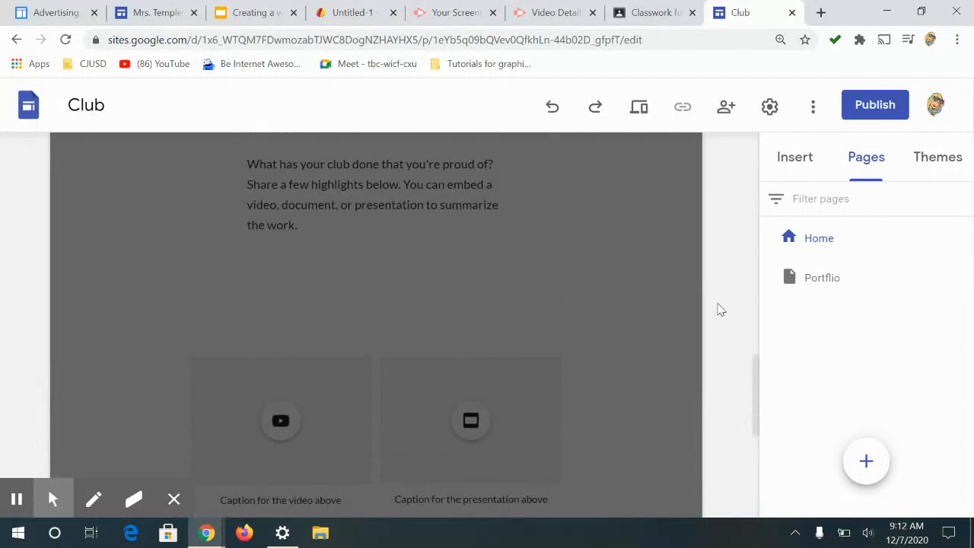
scroll(721, 310, down, 3)
click(389, 309)
scroll(297, 373, up, 1)
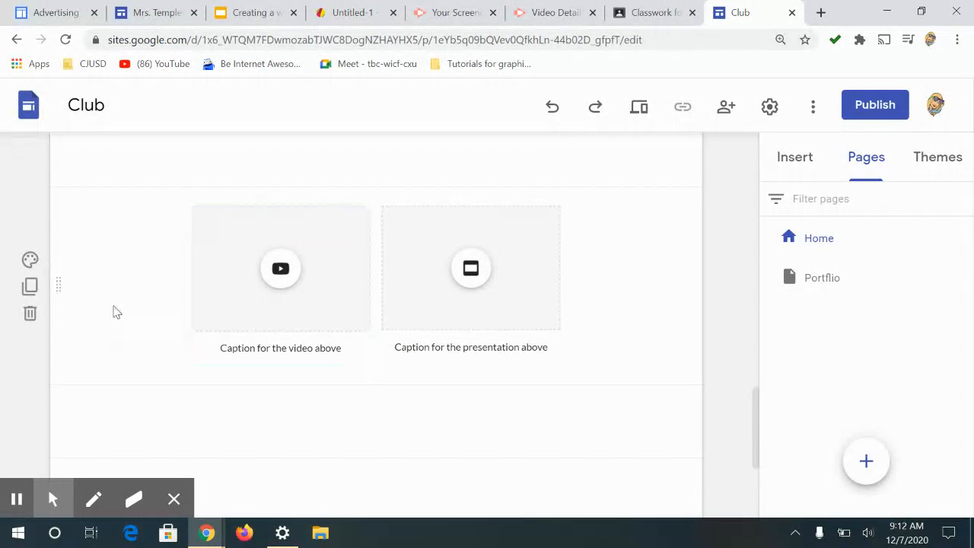
click(20, 316)
click(27, 390)
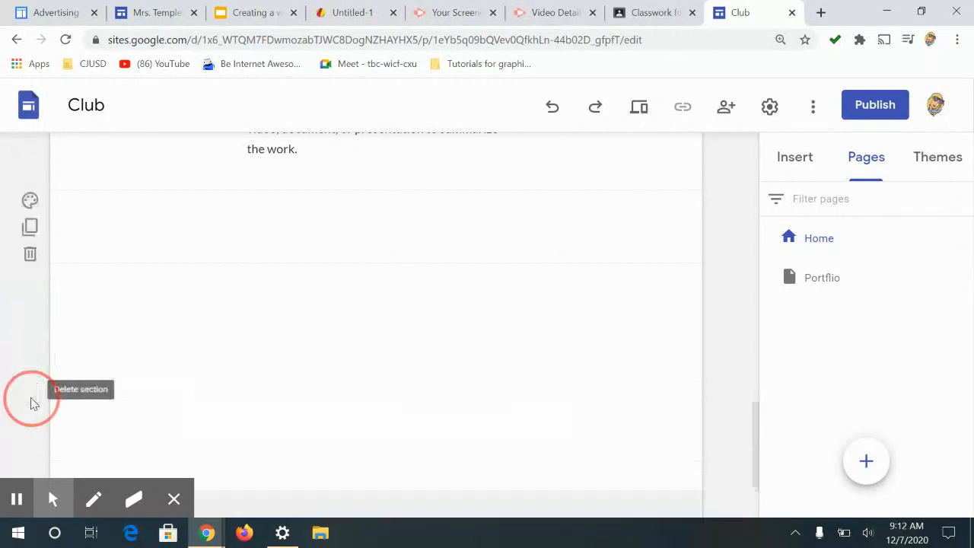
click(28, 254)
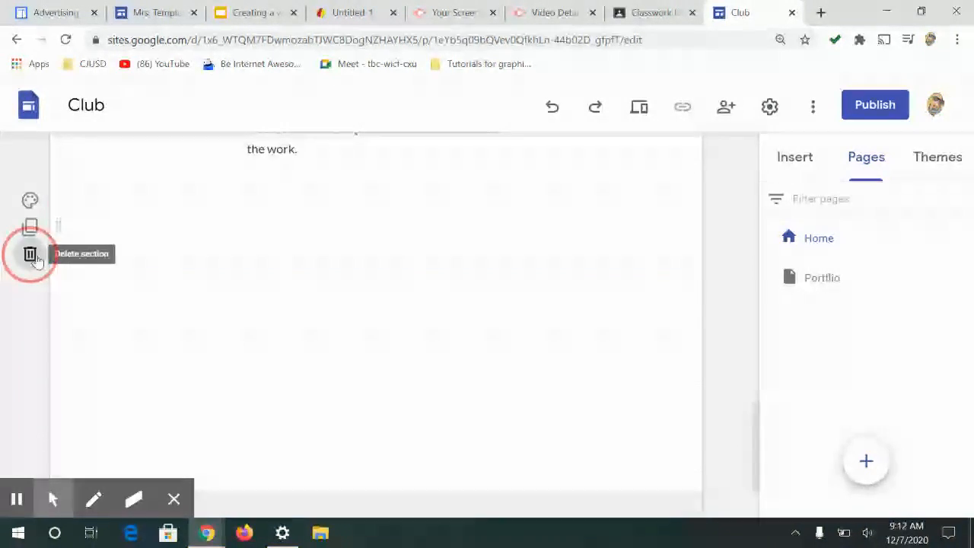
scroll(68, 290, down, 3)
scroll(54, 271, up, 1)
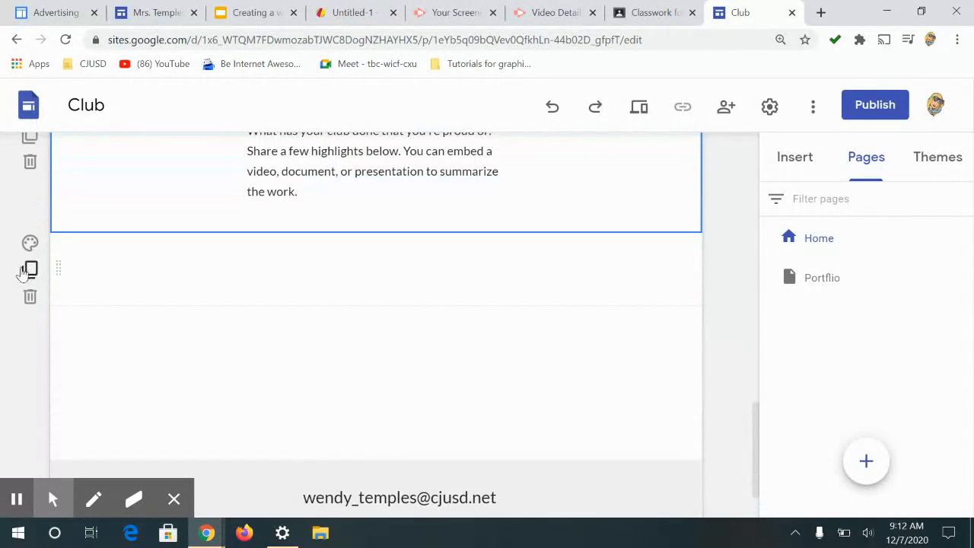
Step: Delete the "What we've done" section and the empty section that follows it
click(27, 271)
click(29, 263)
click(33, 320)
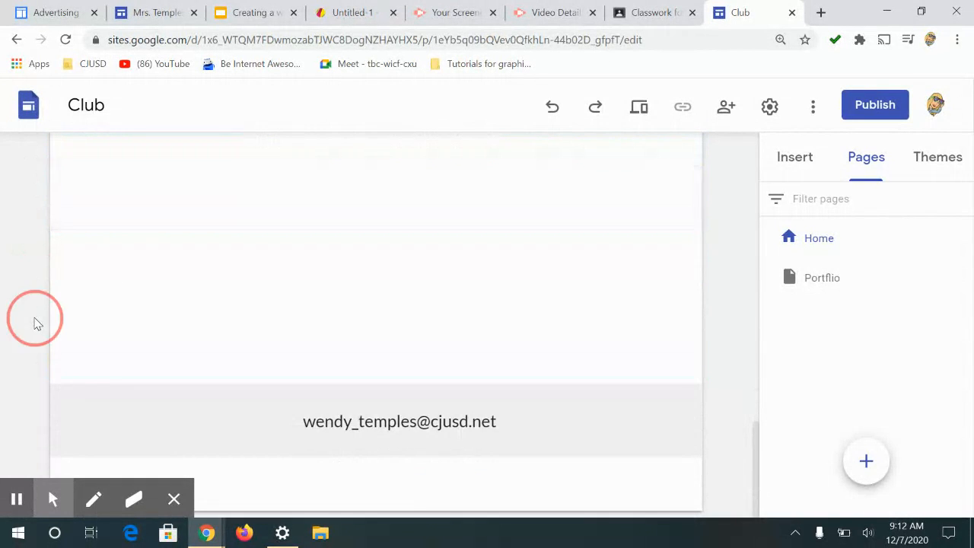
click(36, 217)
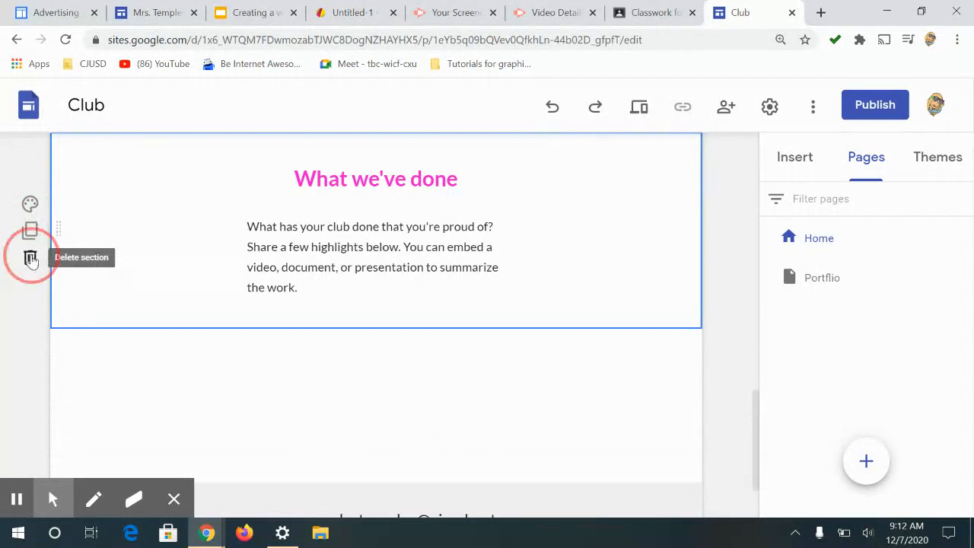
click(31, 257)
click(83, 189)
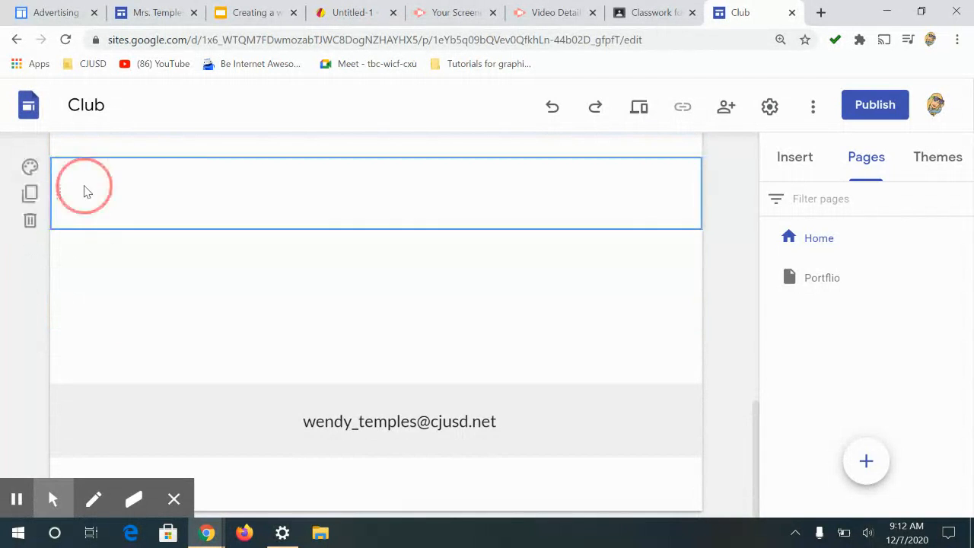
click(31, 220)
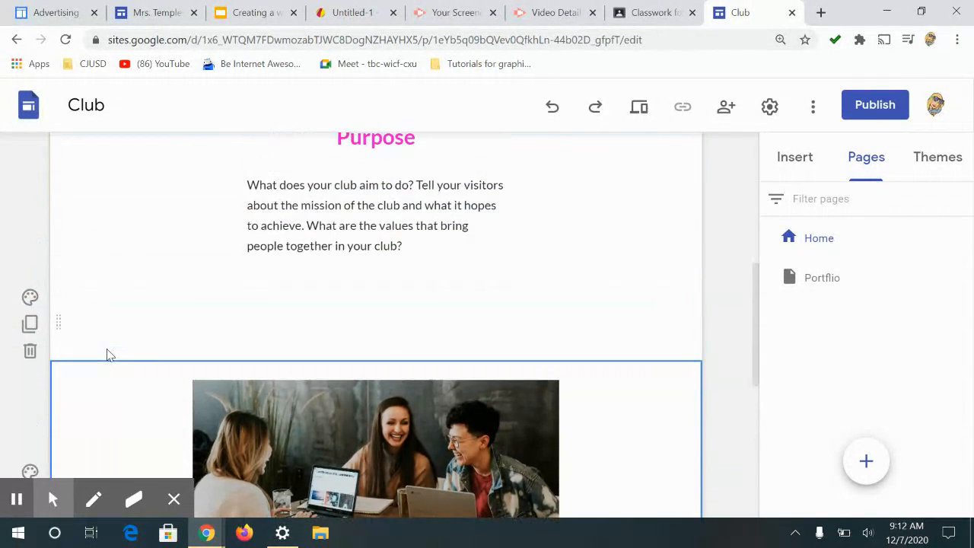
Step: Delete the group photo, text box, "Purpose" and empty sections so only the header and footer remain
click(32, 378)
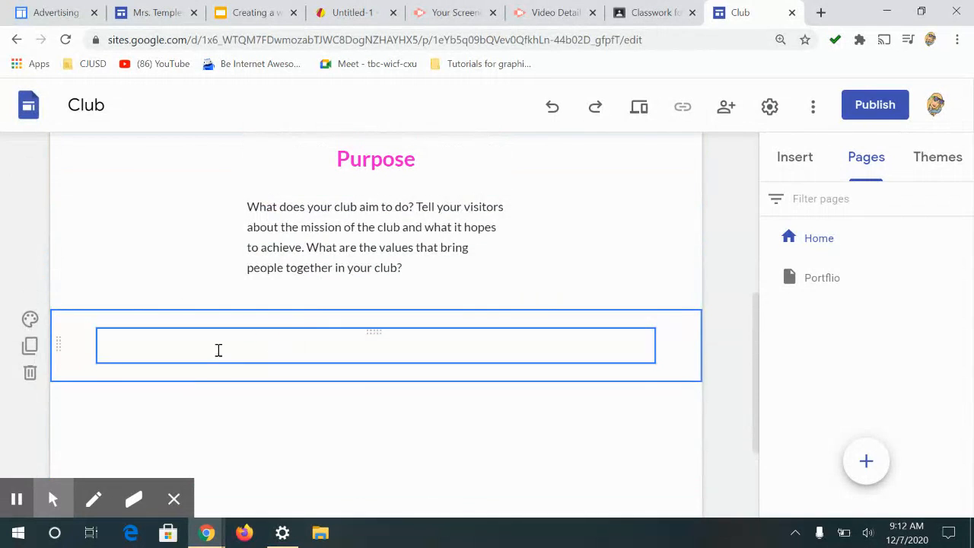
click(29, 374)
click(342, 347)
drag(417, 332, 220, 325)
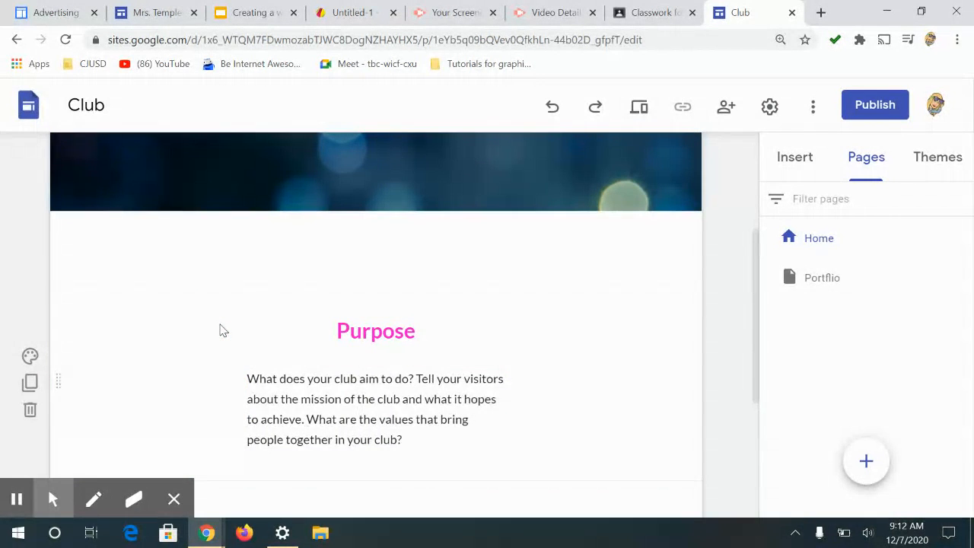
click(29, 412)
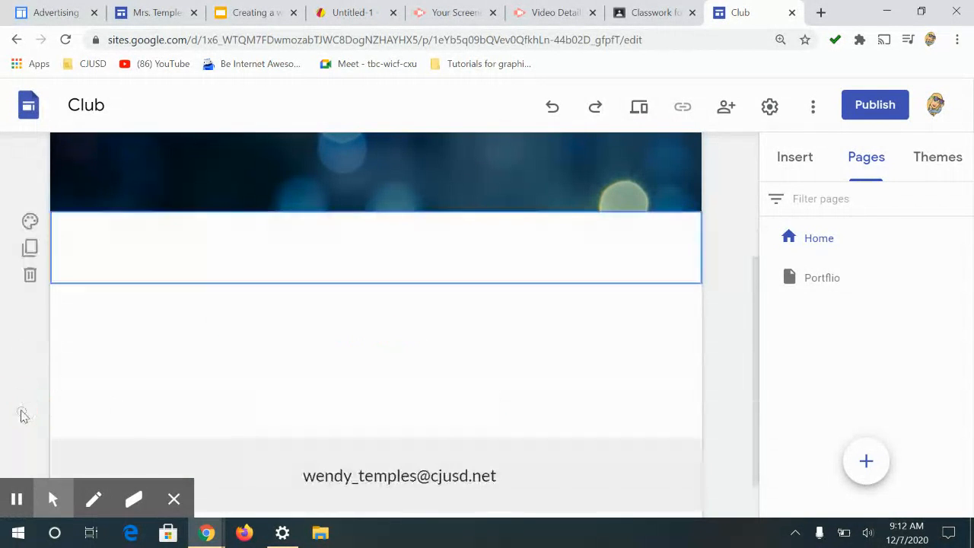
click(29, 276)
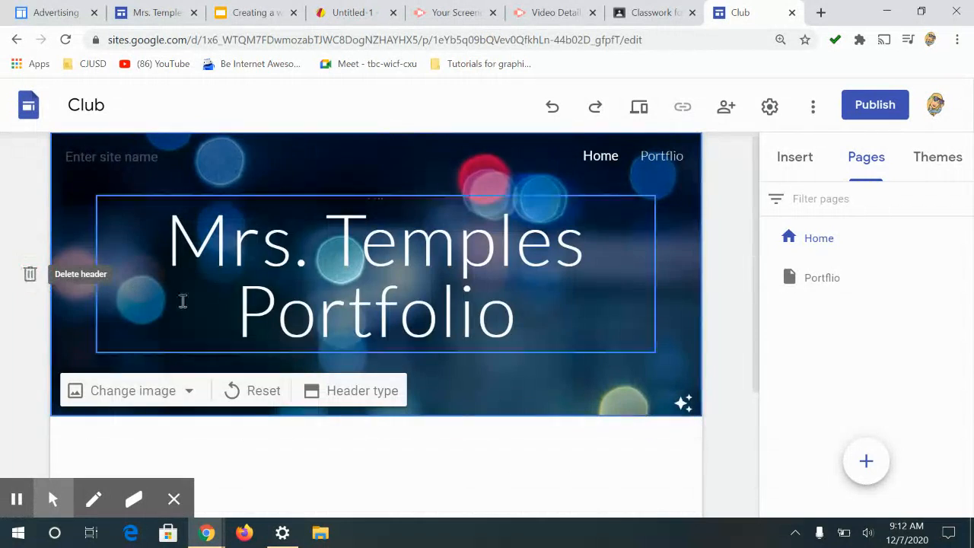
Step: Insert the image-beside-text layout as a new section below the header
scroll(508, 271, down, 2)
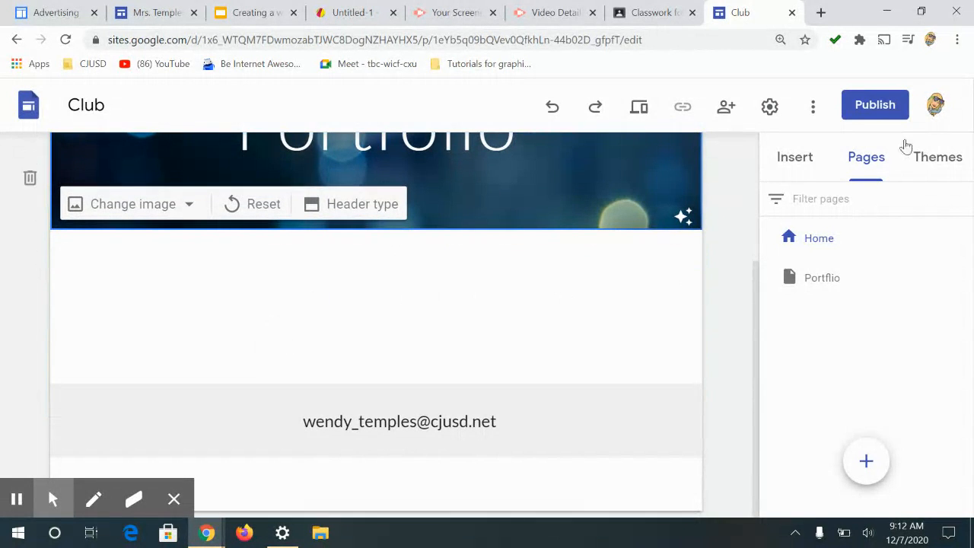
click(811, 166)
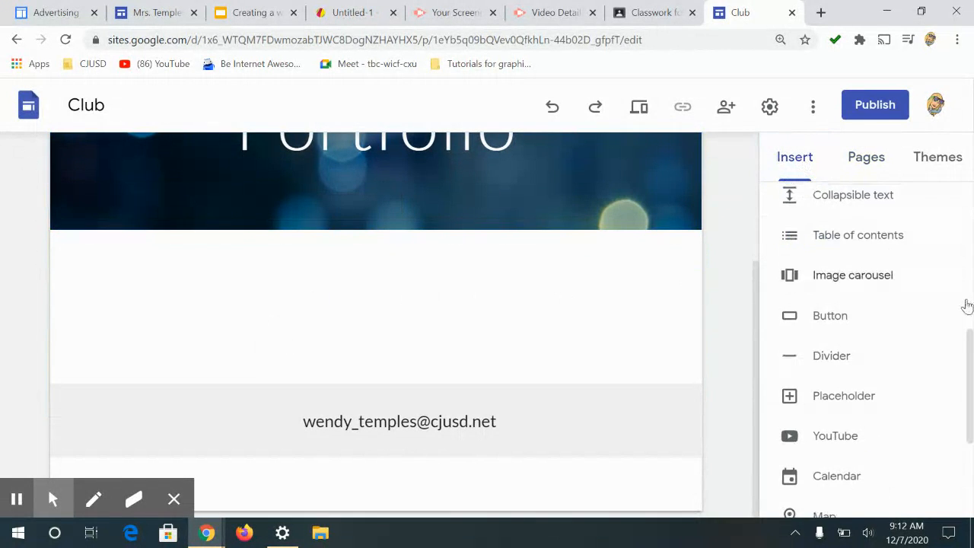
scroll(965, 278, up, 5)
click(810, 406)
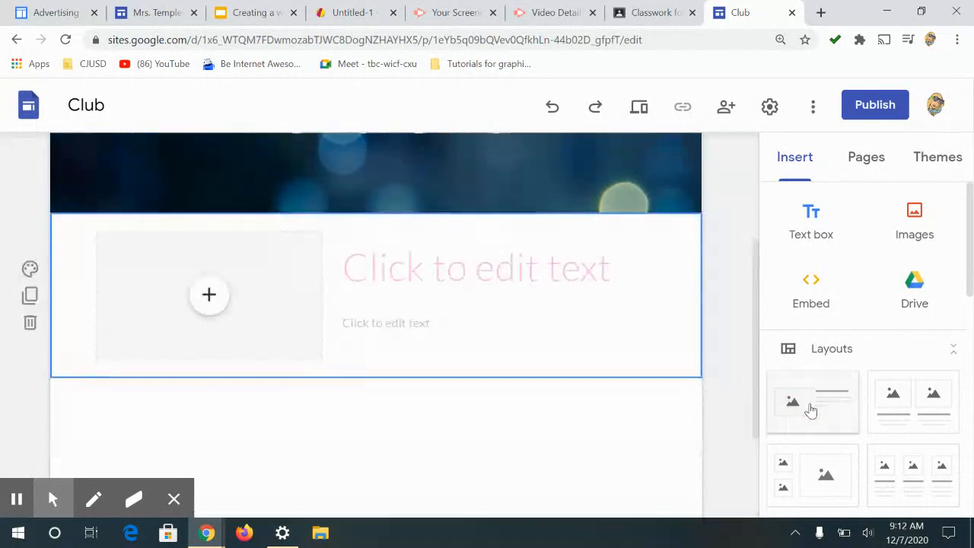
Step: Enter the layout's title as About me
click(416, 257)
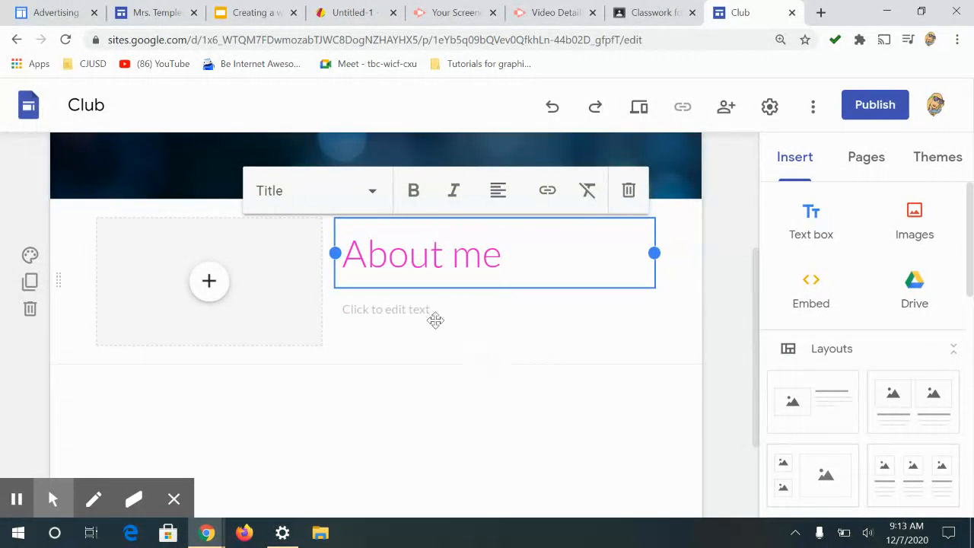
click(453, 336)
Step: Switch to the Example Portfolio site and copy the biography text from its Home page
click(200, 9)
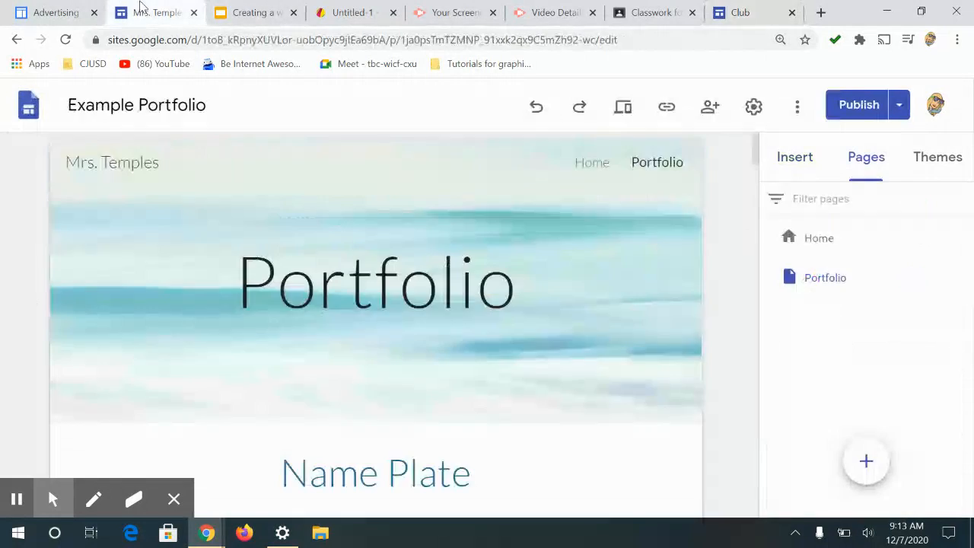
scroll(429, 435, down, 3)
scroll(645, 200, up, 3)
click(580, 164)
scroll(520, 373, down, 3)
drag(344, 230, 570, 522)
scroll(609, 317, up, 1)
scroll(629, 315, up, 2)
drag(535, 381, 330, 109)
scroll(576, 254, down, 3)
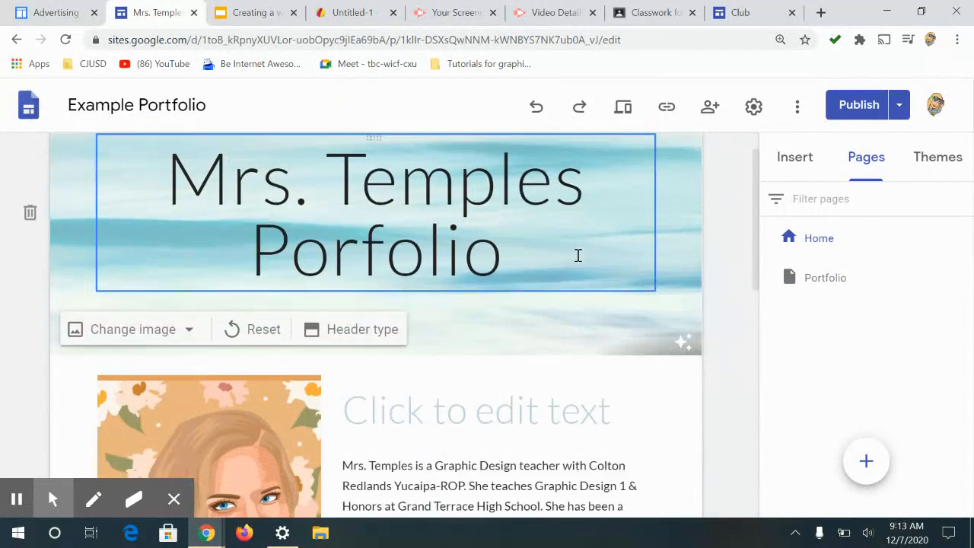
click(341, 305)
drag(342, 305, 417, 337)
key(ctrl+a)
right_click(417, 337)
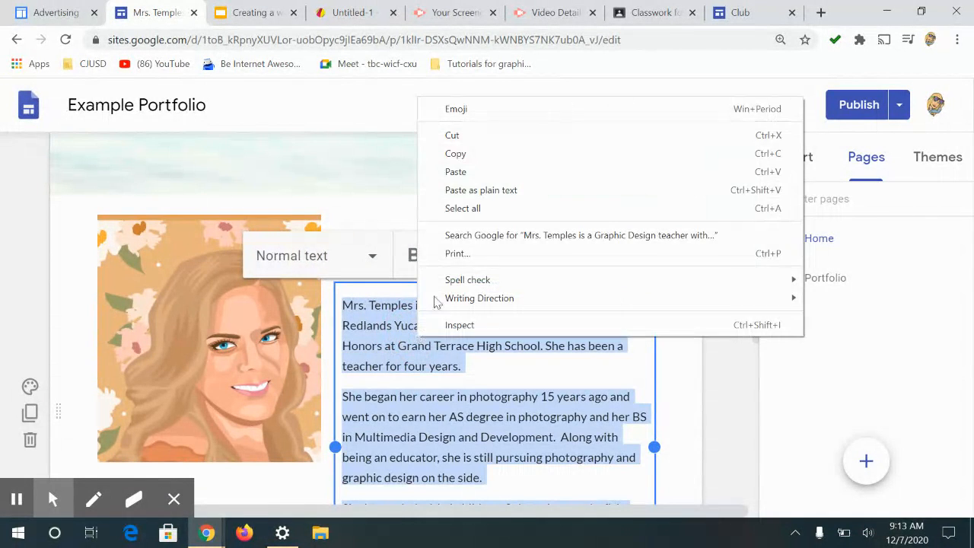
click(430, 156)
Step: Return to the Club site and paste the biography into the About me section's body text
click(731, 9)
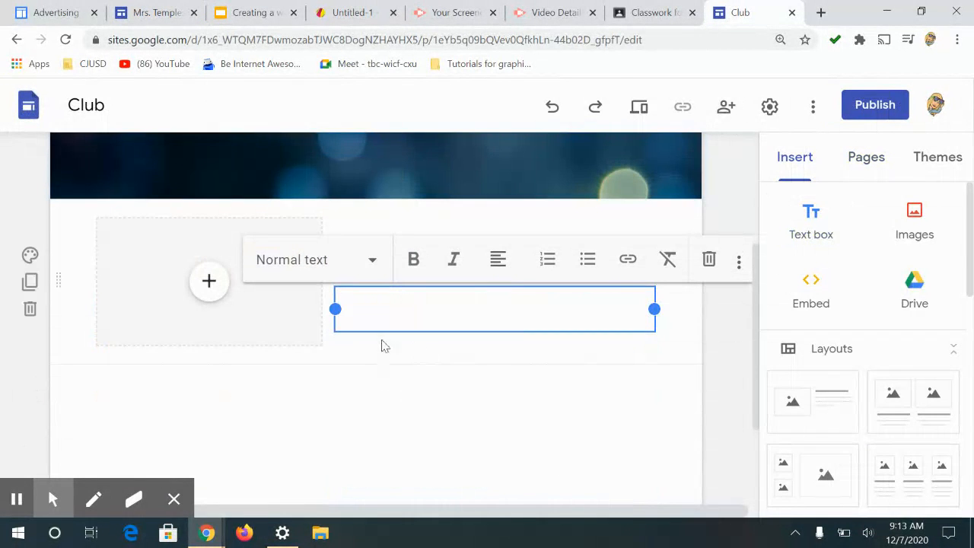
key(ctrl+v)
scroll(373, 321, up, 2)
scroll(373, 321, down, 2)
scroll(316, 305, up, 2)
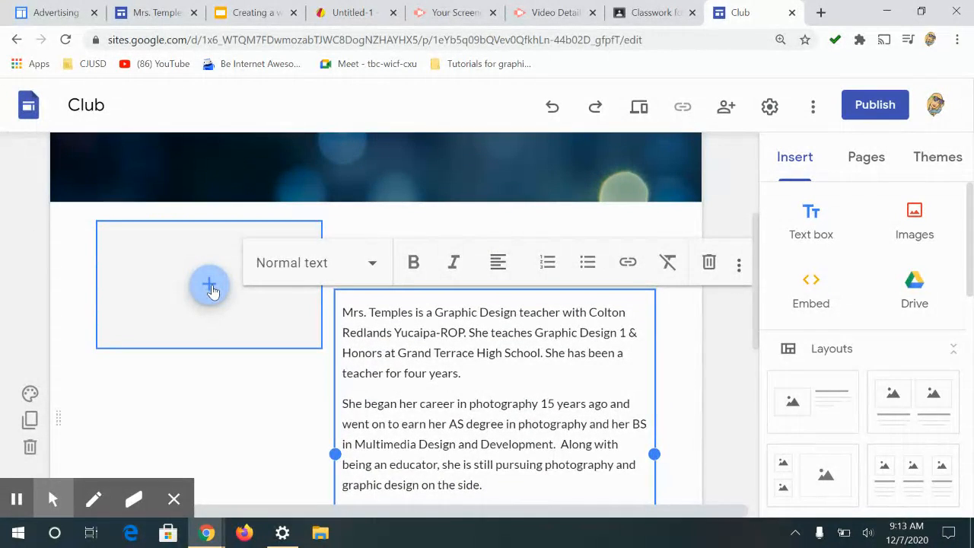
Step: Insert the Mrs.png image from Google Drive's recent files into the About me section's image placeholder
click(210, 287)
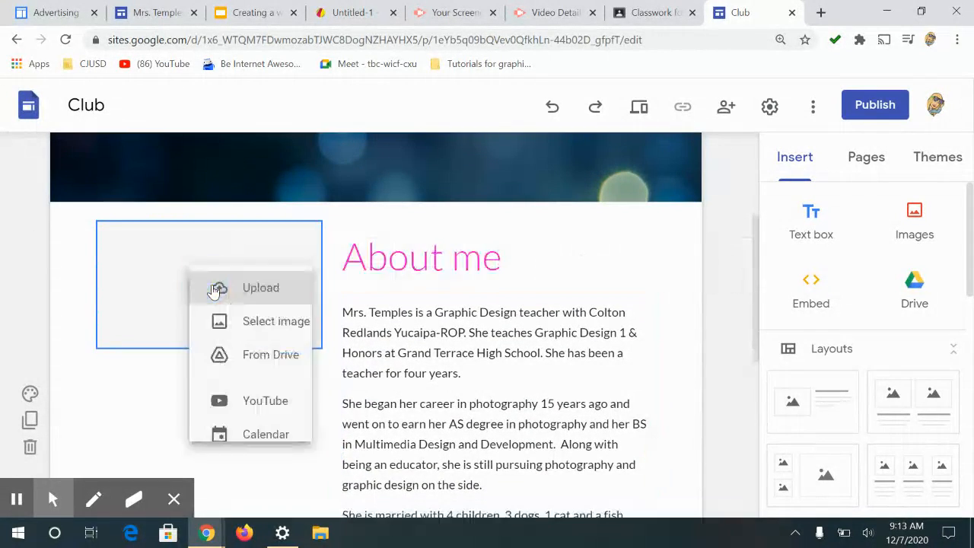
click(280, 367)
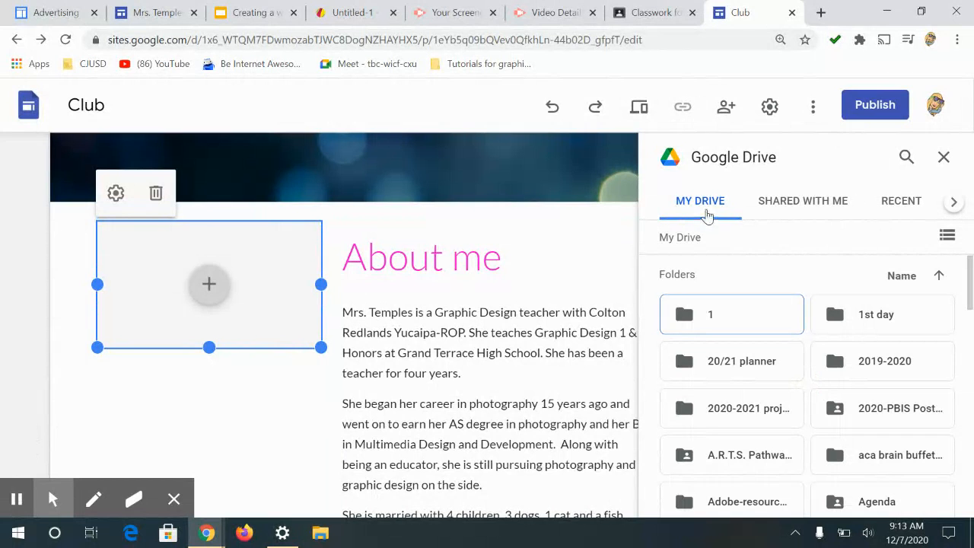
click(901, 210)
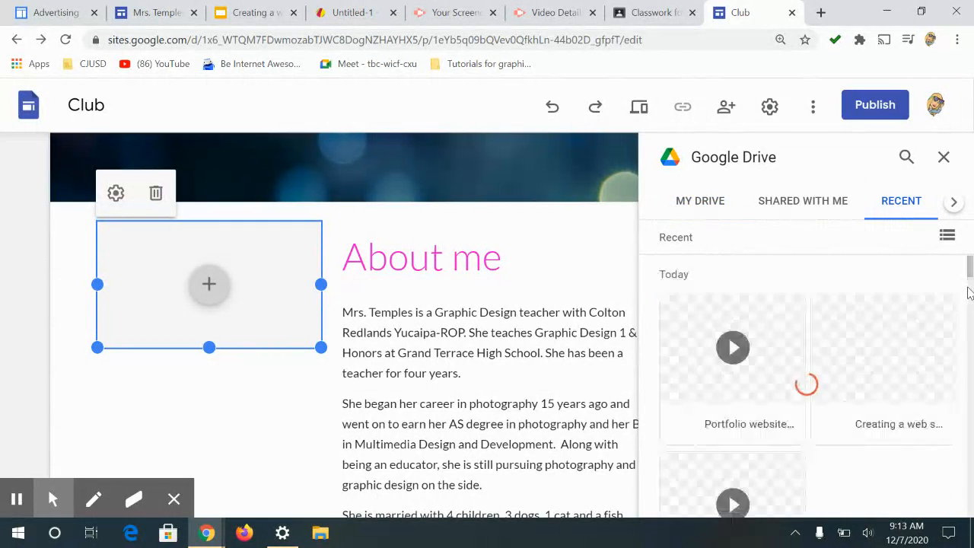
scroll(967, 319, down, 6)
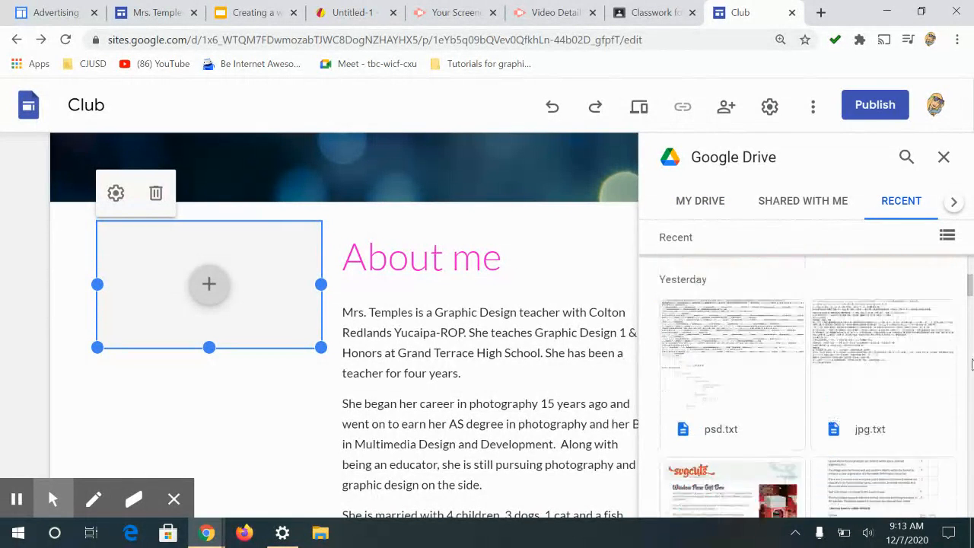
scroll(965, 360, down, 10)
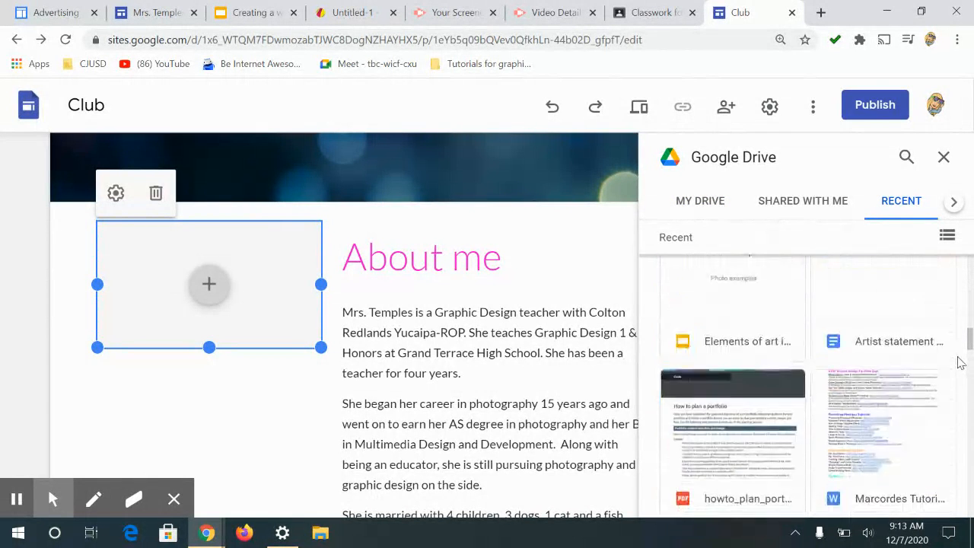
scroll(961, 363, down, 10)
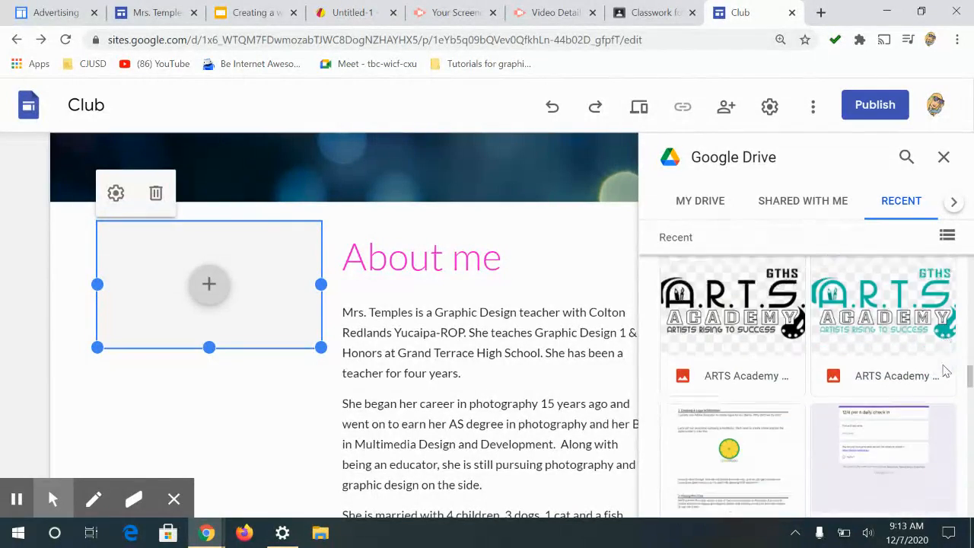
scroll(948, 372, down, 10)
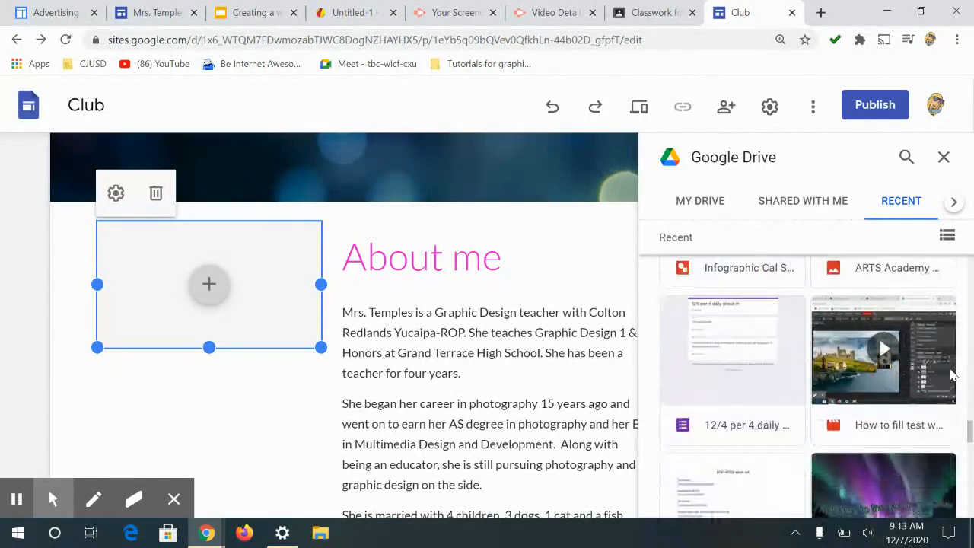
scroll(950, 374, down, 10)
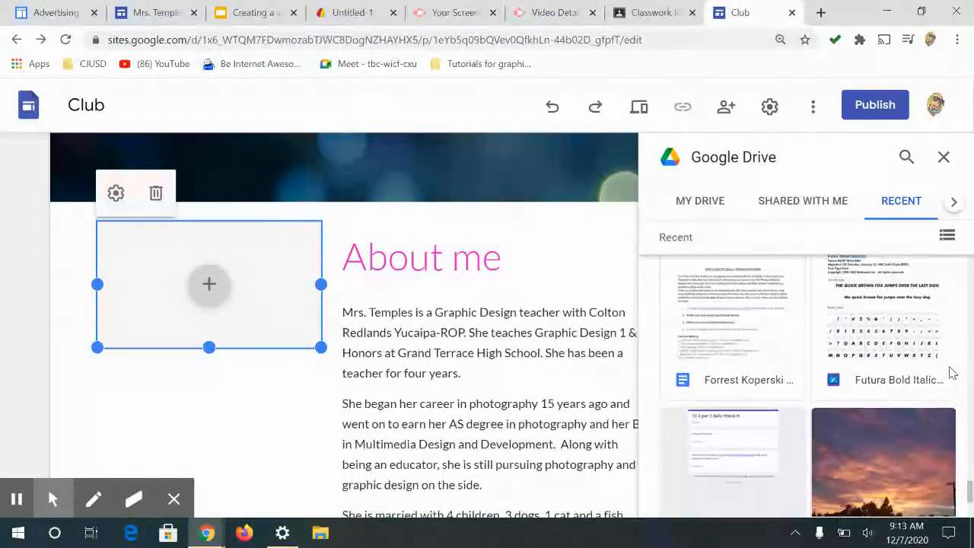
click(742, 400)
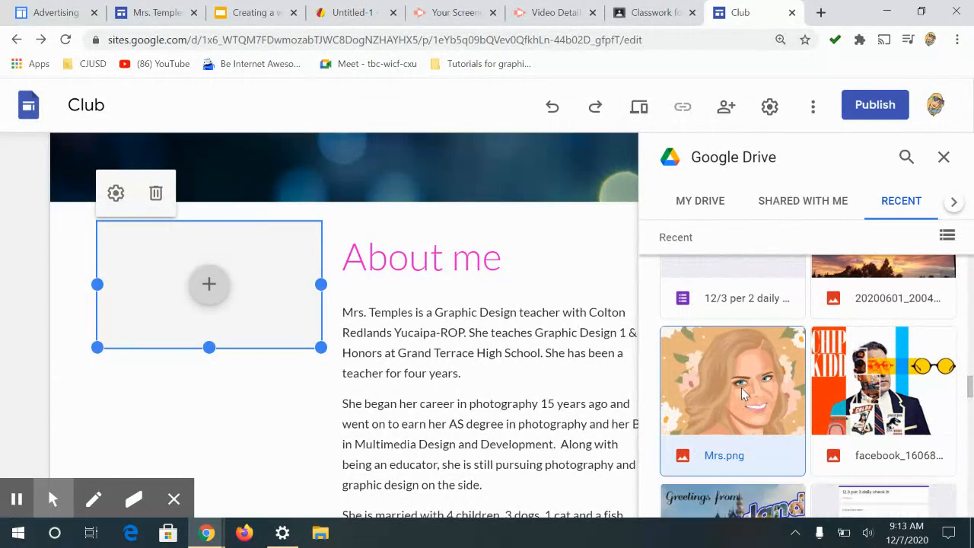
double_click(741, 388)
click(190, 309)
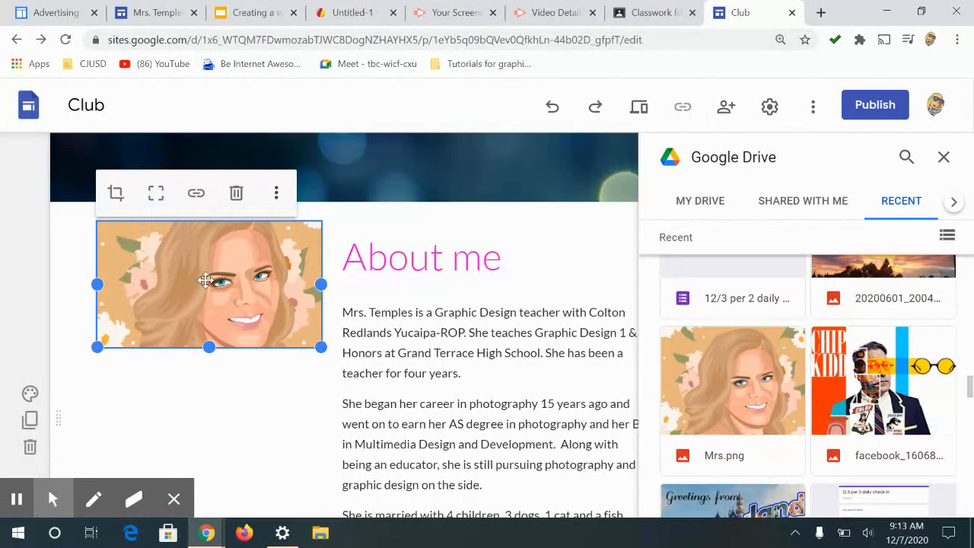
Step: Stretch the image box taller, to about the height of the text column, and uncrop the picture
drag(209, 347, 209, 468)
click(18, 499)
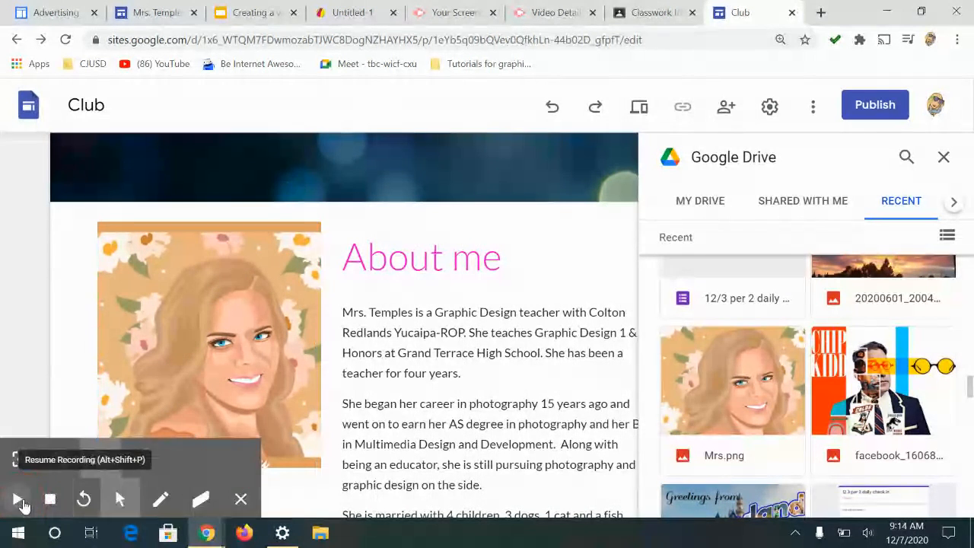
click(19, 500)
click(192, 311)
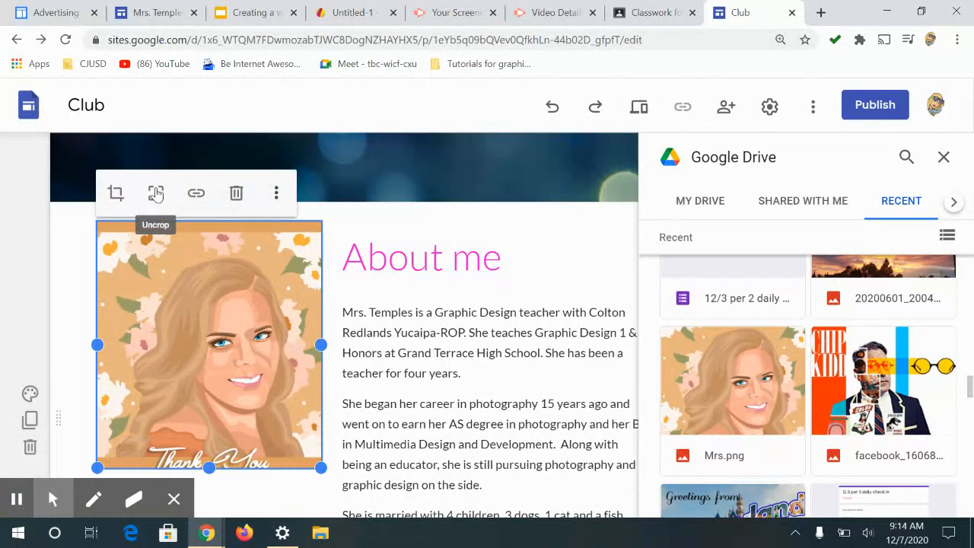
click(155, 194)
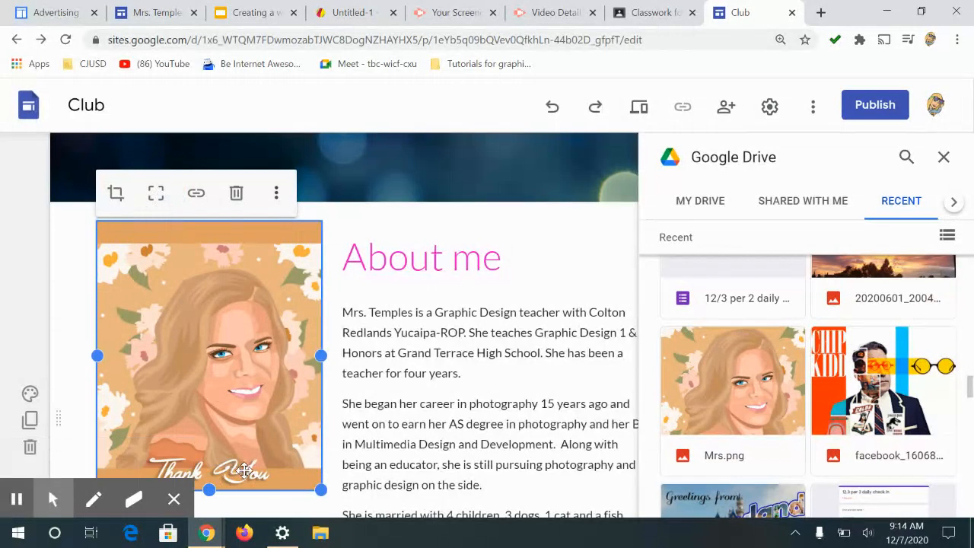
Step: Crop and zoom the picture slightly so the Thank You lettering is hidden, then close the Drive panel
click(116, 192)
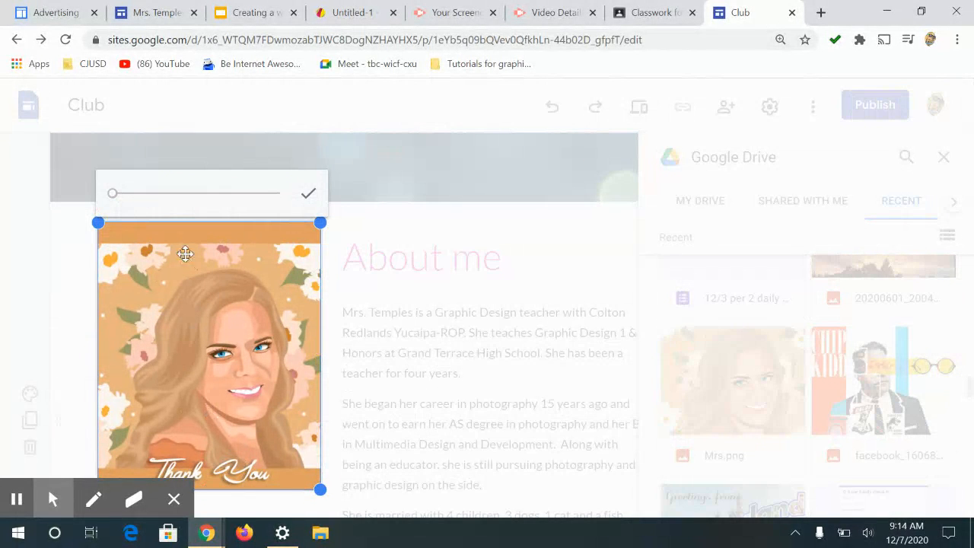
drag(113, 193, 118, 193)
mouse_move(241, 355)
mouse_down()
mouse_move(241, 369)
mouse_move(235, 359)
mouse_up()
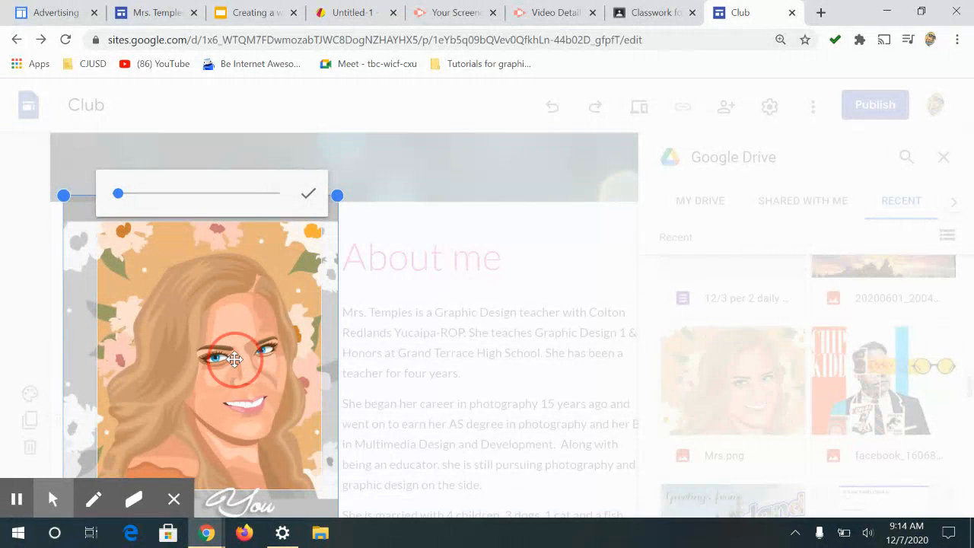
click(306, 196)
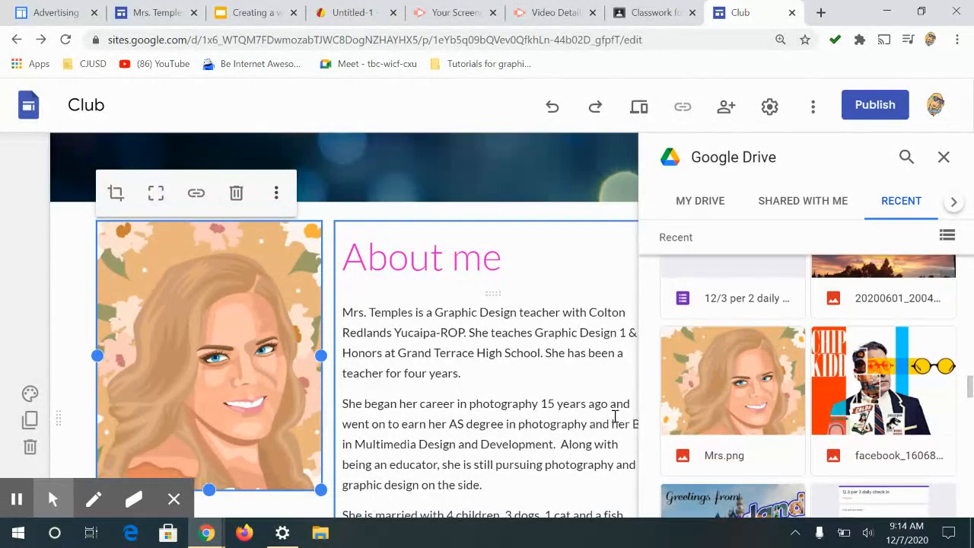
click(944, 157)
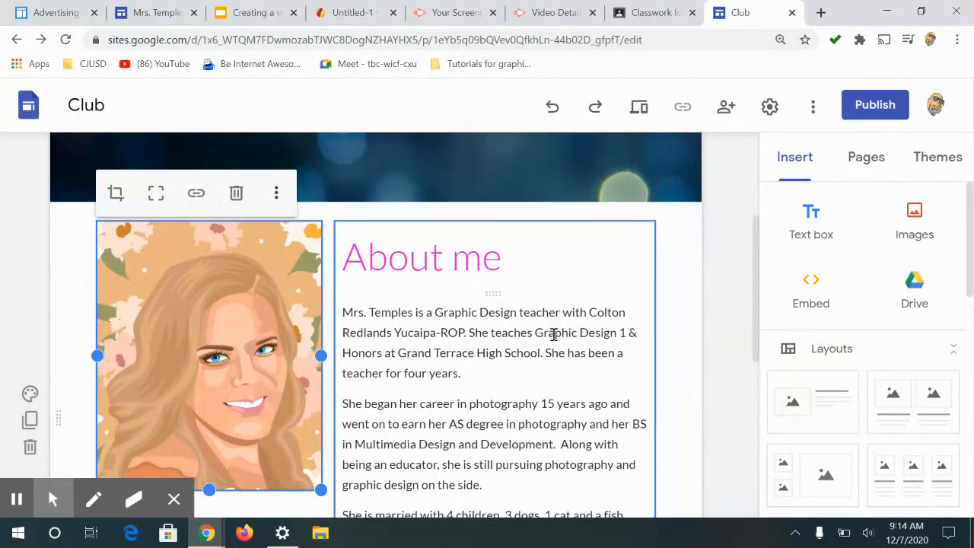
Step: Open the Portflio page from the site's page list
drag(759, 293, 774, 368)
scroll(691, 348, down, 2)
scroll(692, 346, up, 4)
scroll(691, 345, up, 4)
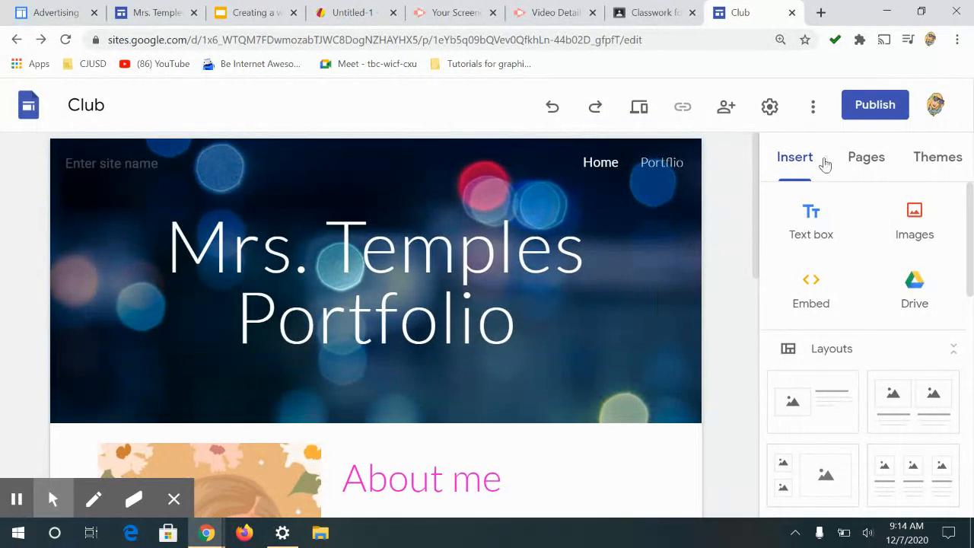
click(858, 158)
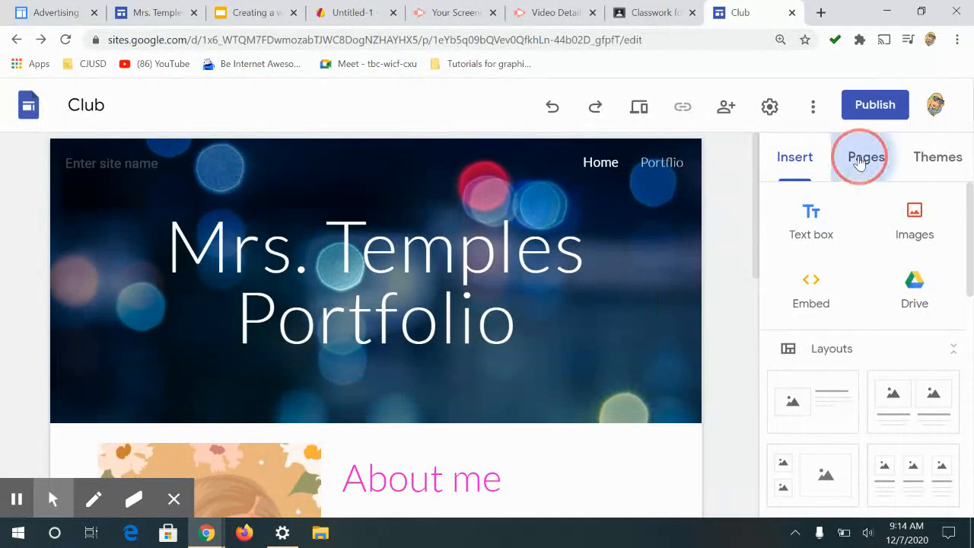
click(829, 280)
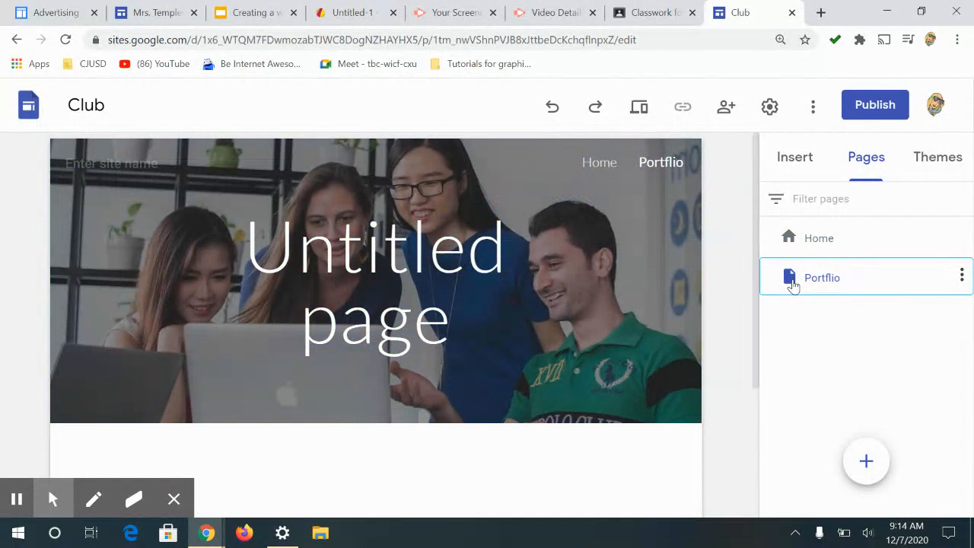
Step: Change the Portflio page's header image to the blurred-lights picture from the image gallery
click(162, 280)
click(174, 406)
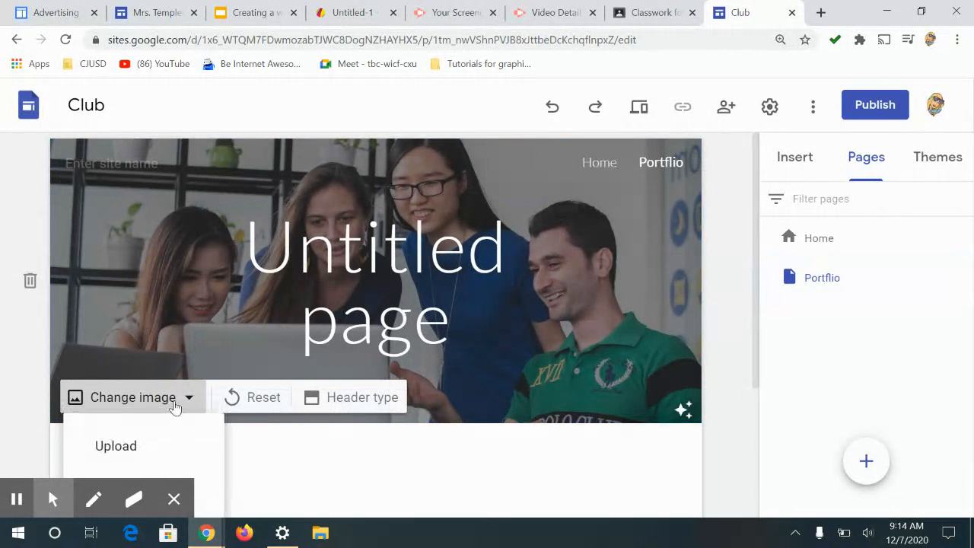
click(171, 416)
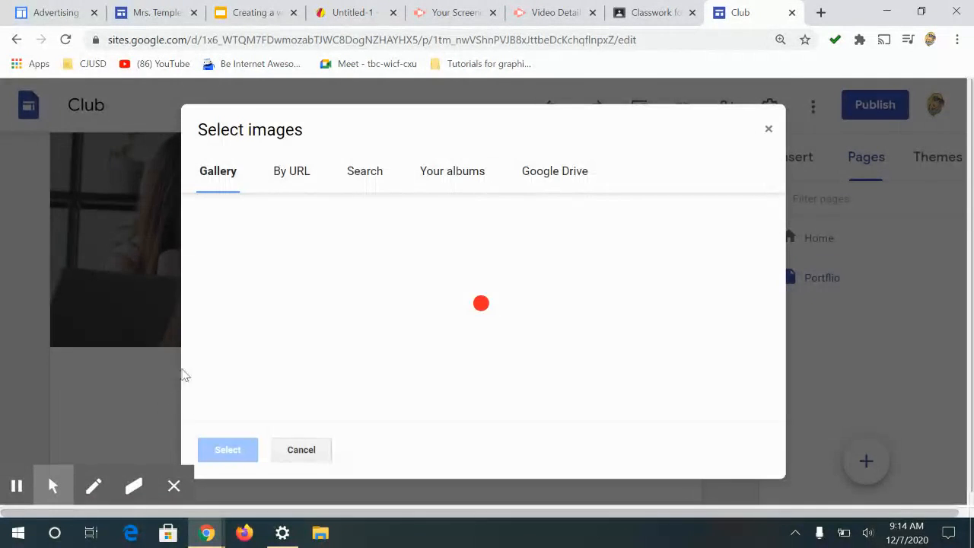
scroll(307, 296, down, 2)
scroll(307, 297, down, 4)
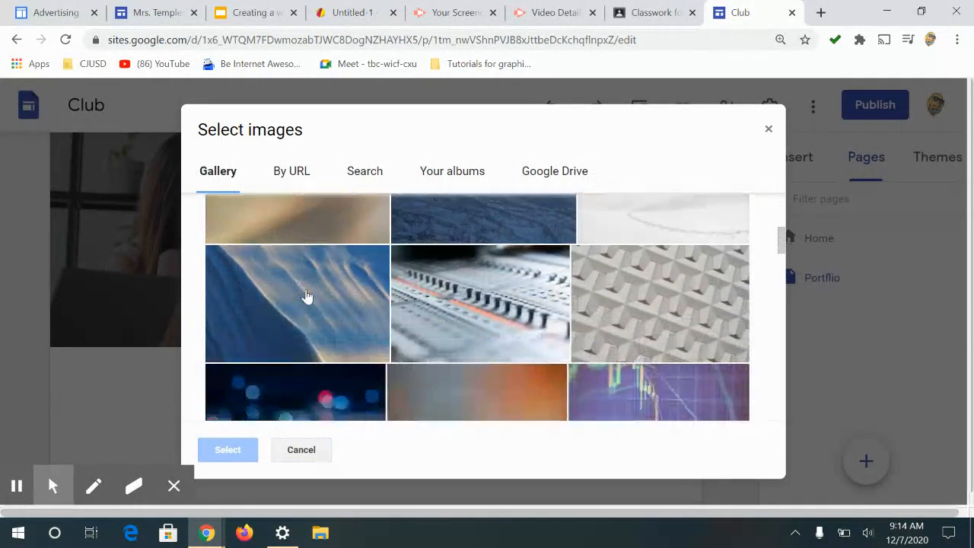
click(293, 312)
click(234, 458)
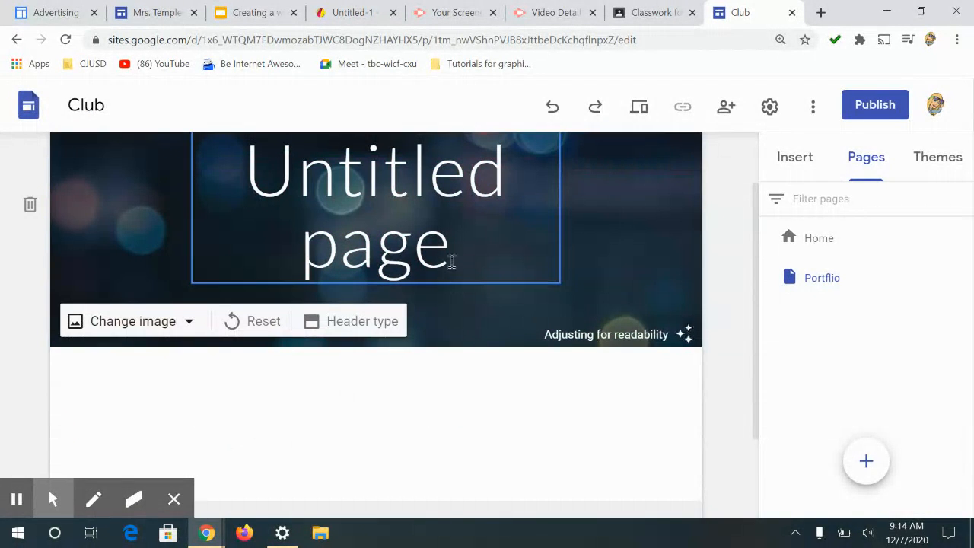
Step: Replace the page title Untitled page with Portfolio
drag(452, 261, 136, 77)
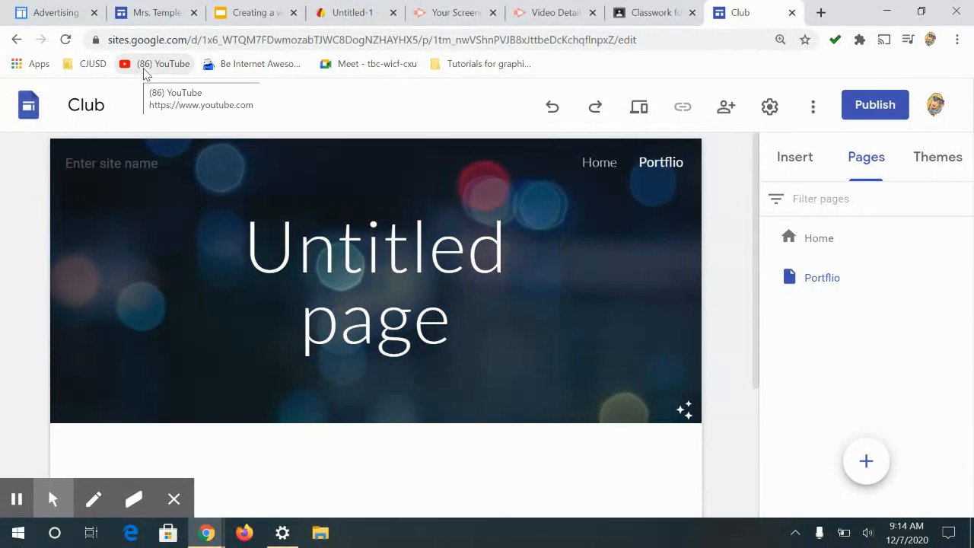
drag(447, 327, 265, 253)
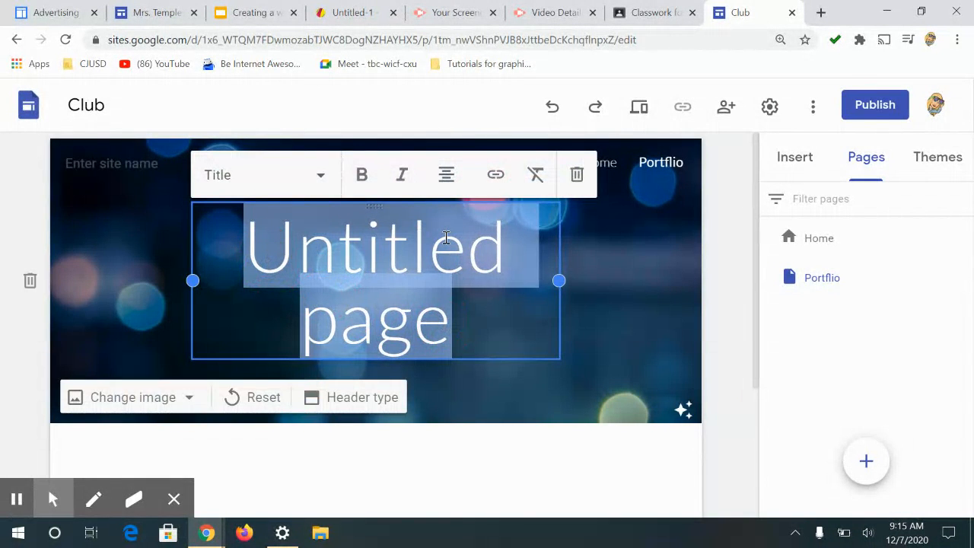
text(Port)
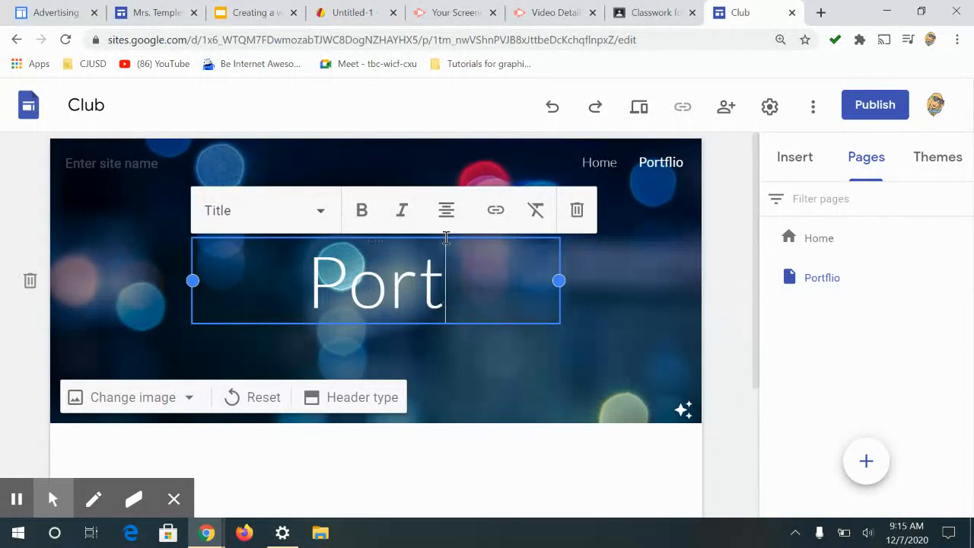
text(folio)
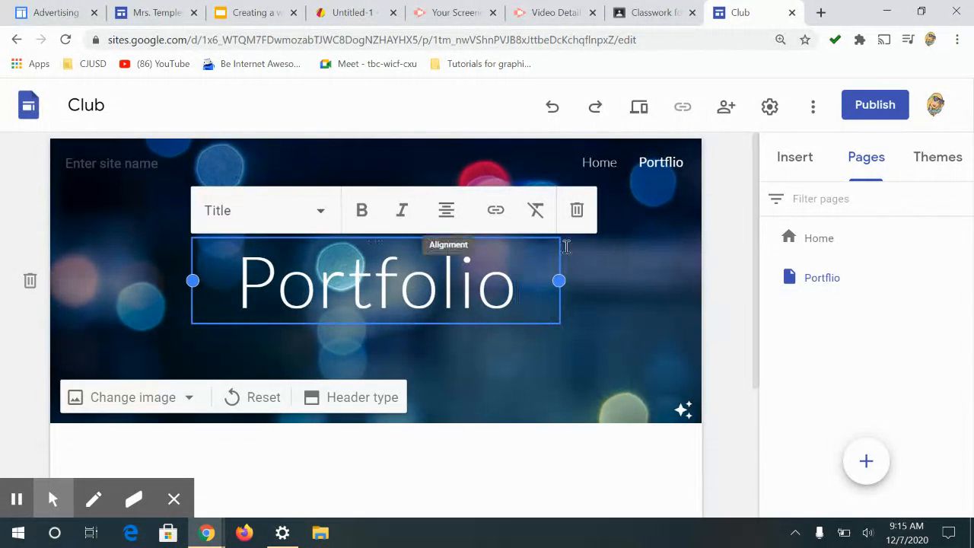
Step: Insert the image-beside-text layout as a new section below the Portfolio header
scroll(495, 453, down, 3)
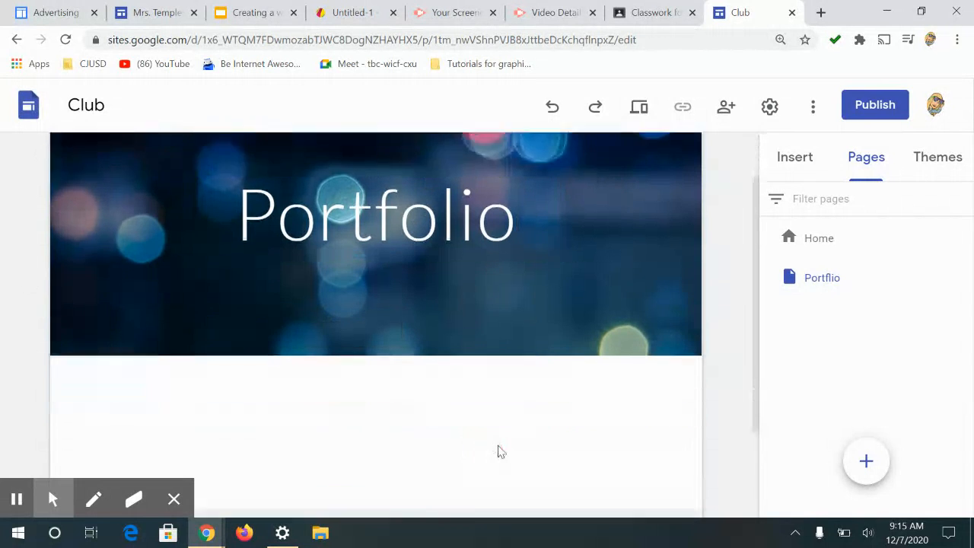
click(800, 166)
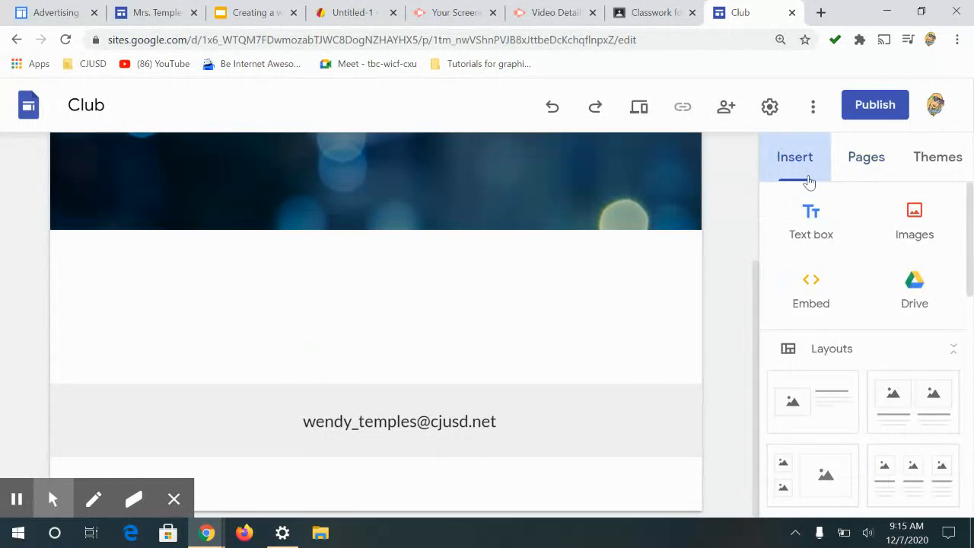
click(806, 402)
Step: Set the layout's title to Name plate and its body text to talk about your process
click(370, 252)
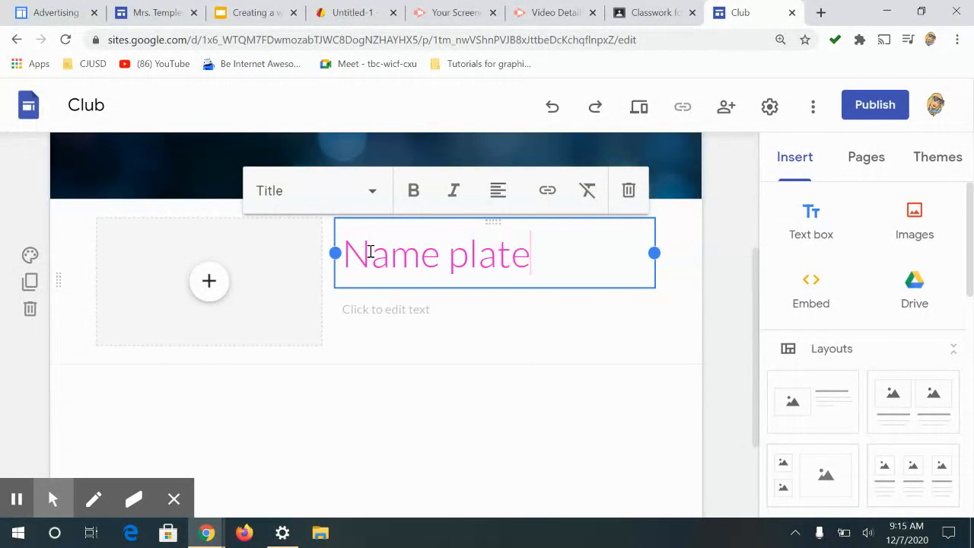
click(396, 314)
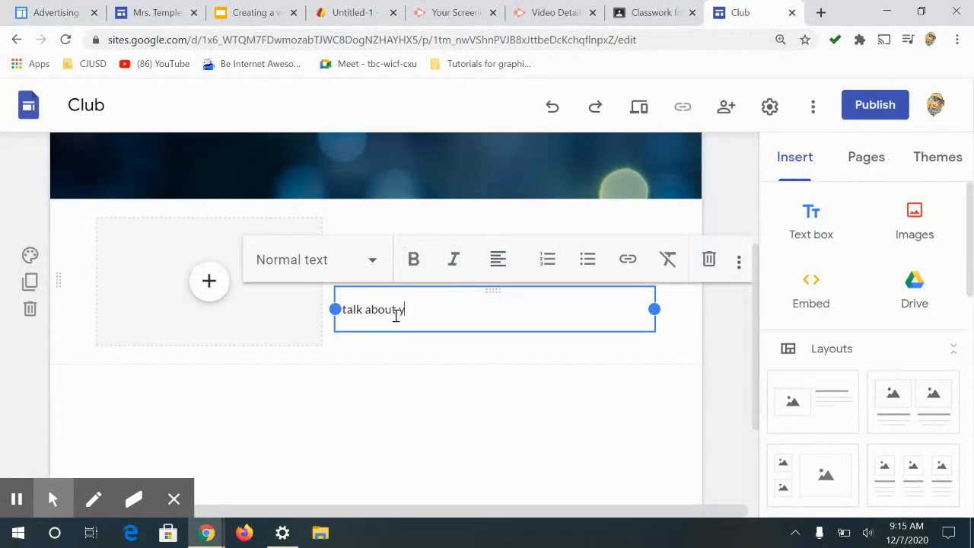
text(talk about your process.)
Step: Insert the Name plate (4) image from recent Drive files into the layout's image placeholder
click(210, 282)
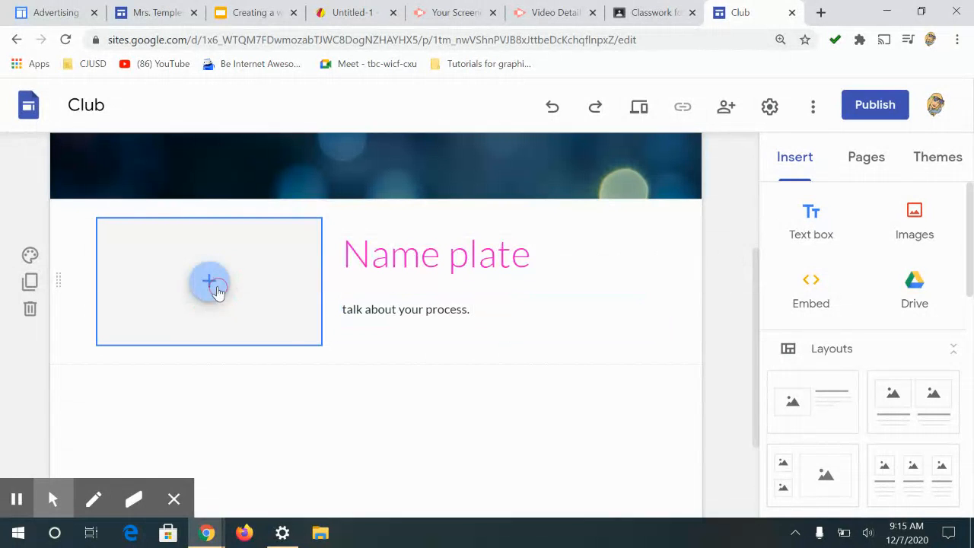
click(278, 361)
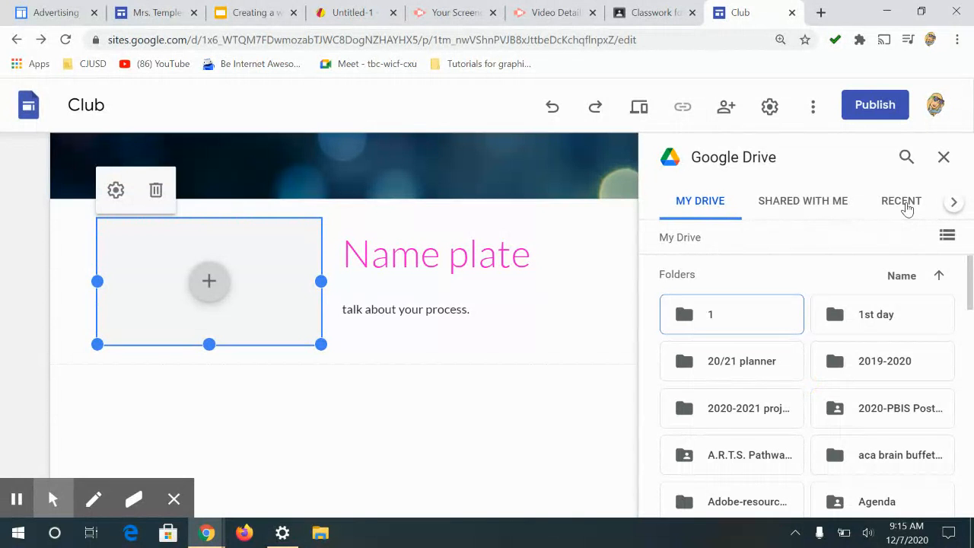
click(906, 207)
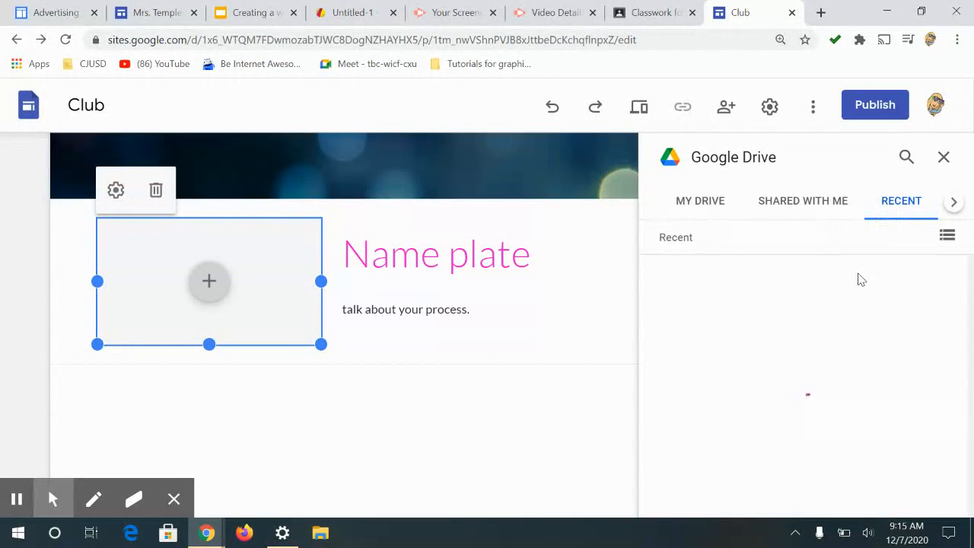
scroll(913, 285, down, 10)
scroll(959, 331, down, 15)
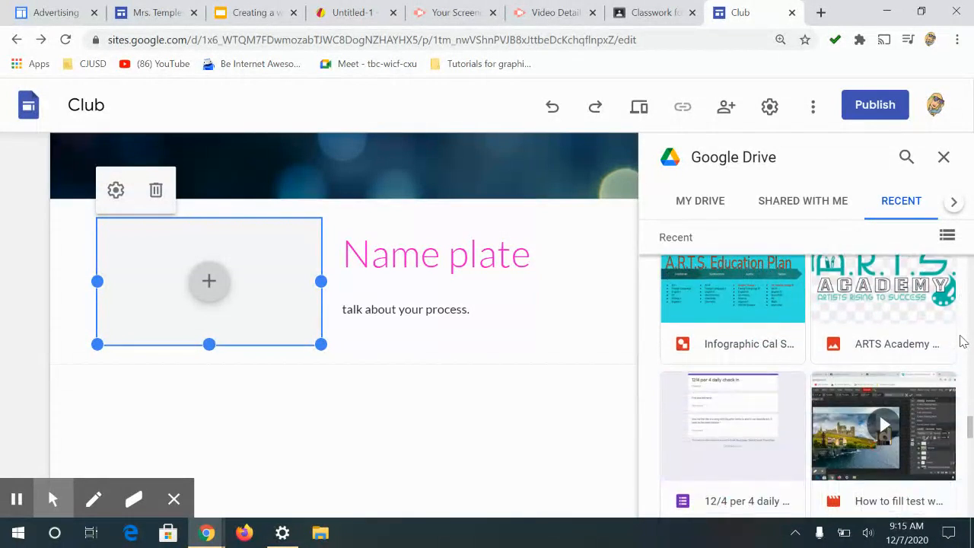
scroll(963, 341, down, 15)
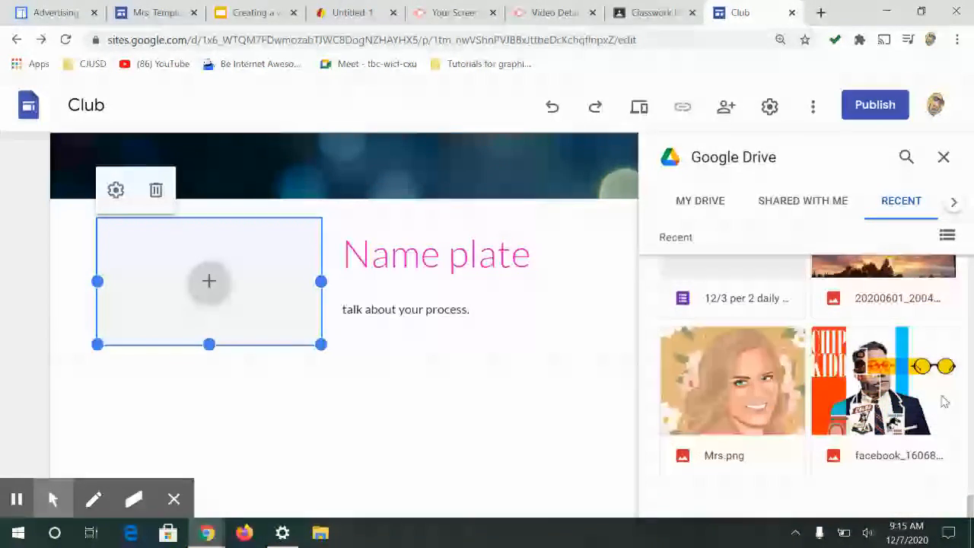
scroll(944, 402, up, 5)
scroll(944, 400, down, 10)
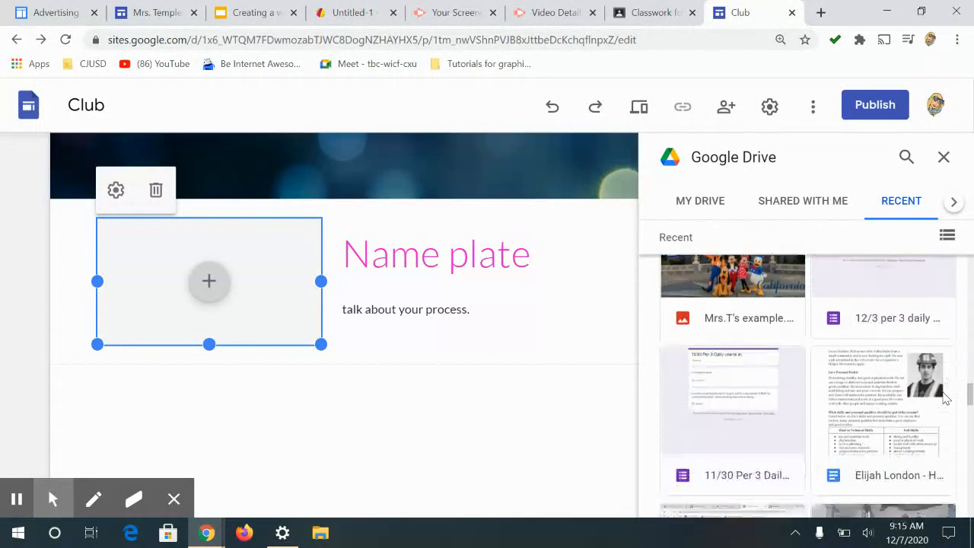
double_click(736, 400)
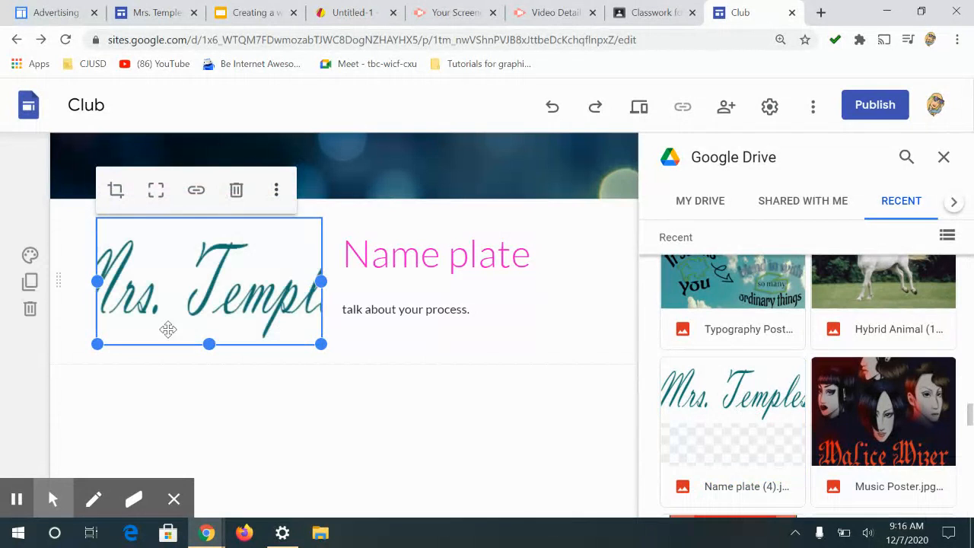
Step: Uncrop the name plate image so the full lettering shows, and close the Drive panel
click(156, 191)
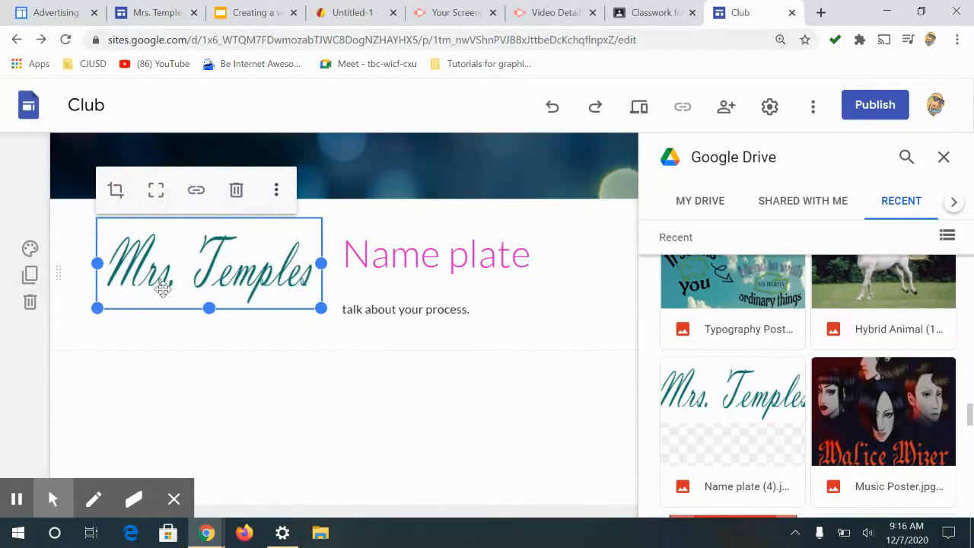
click(453, 316)
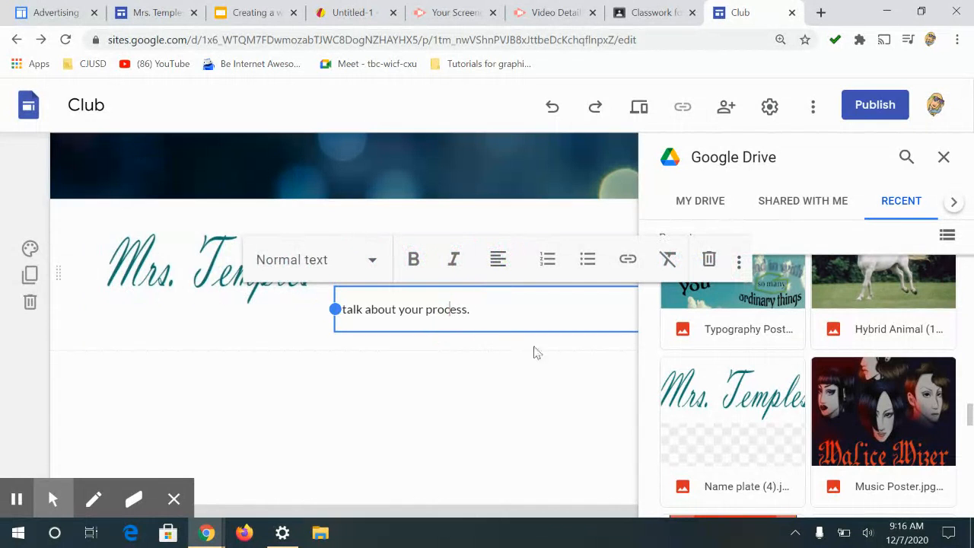
click(944, 157)
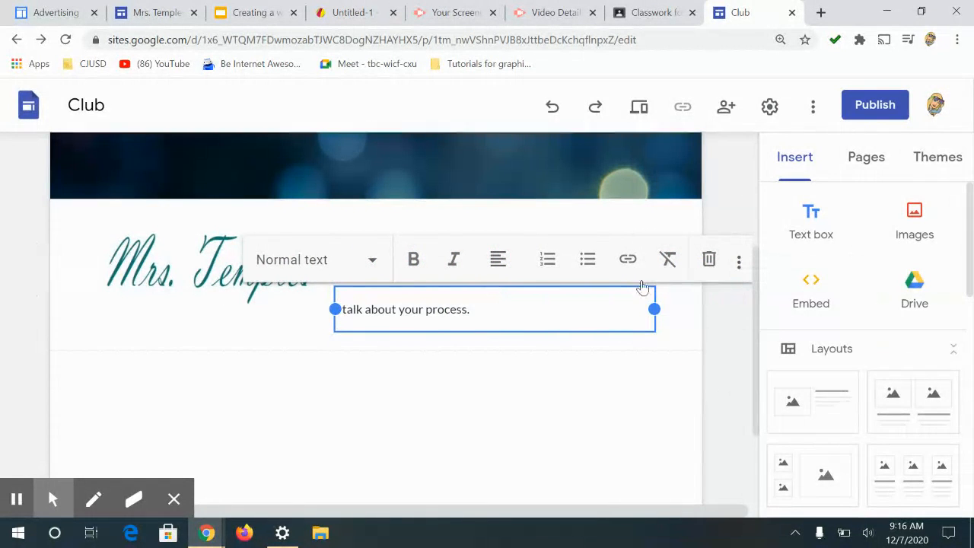
Step: Shrink the text box from its left edge and widen the name plate image into the freed space
drag(332, 310, 384, 310)
click(453, 258)
click(615, 381)
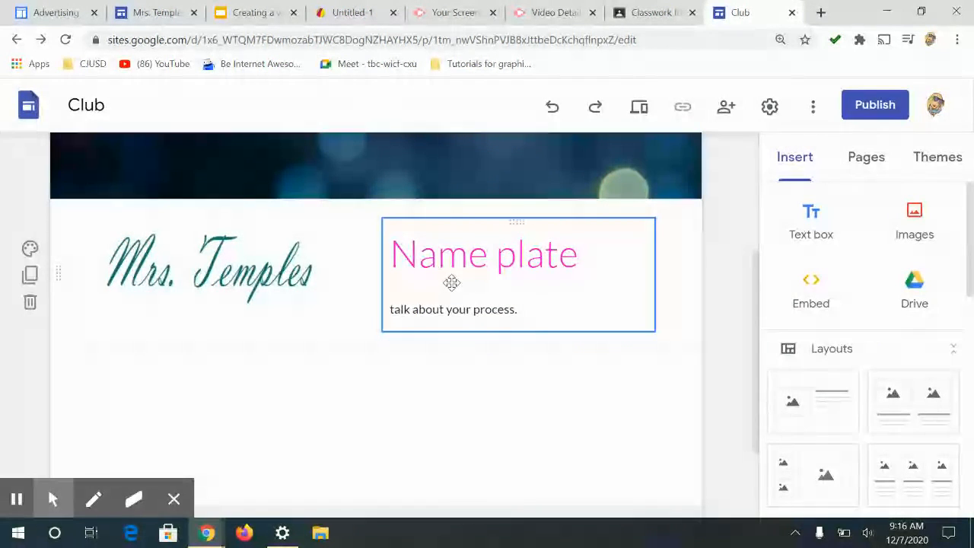
click(279, 277)
drag(332, 264, 370, 266)
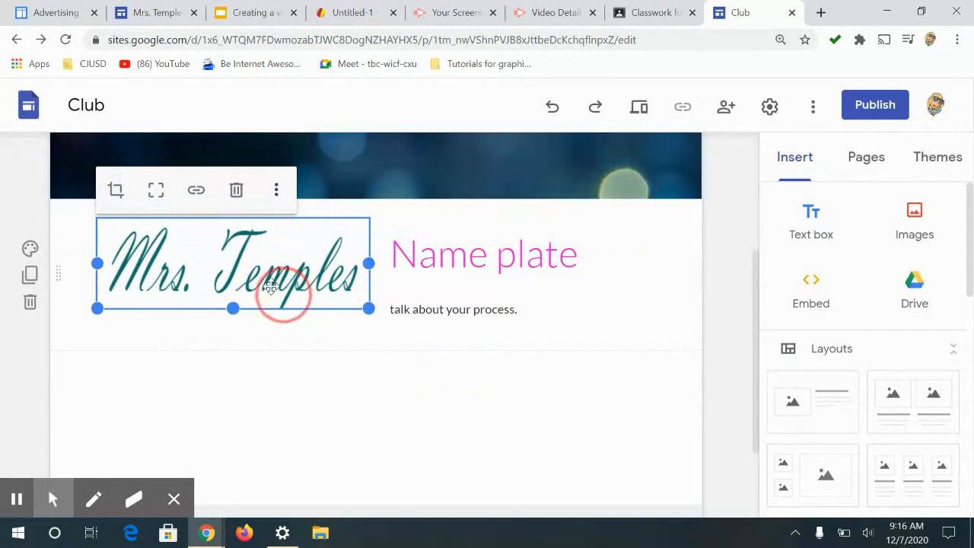
Step: Try moving the name plate image above and below the text and stretching it to full section width
drag(265, 259, 427, 217)
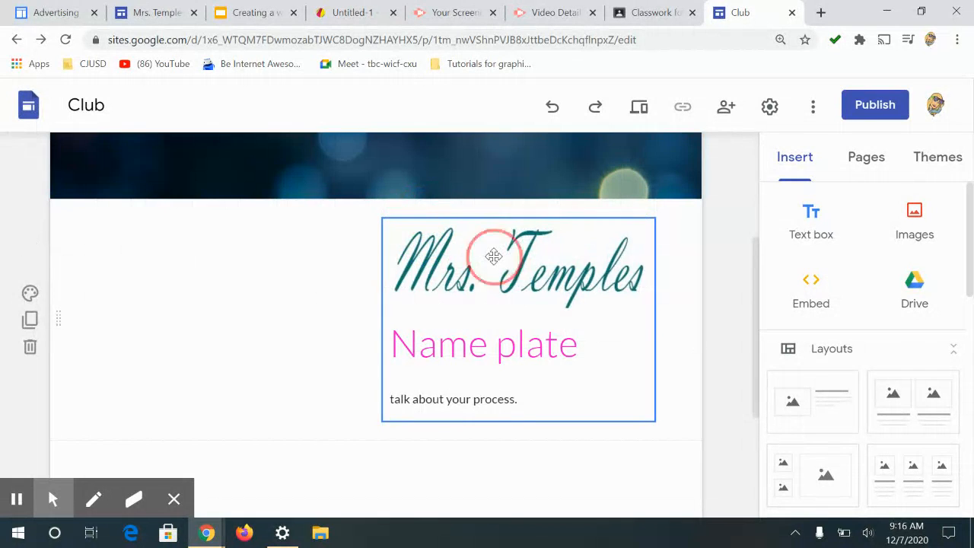
drag(384, 320, 82, 319)
click(363, 424)
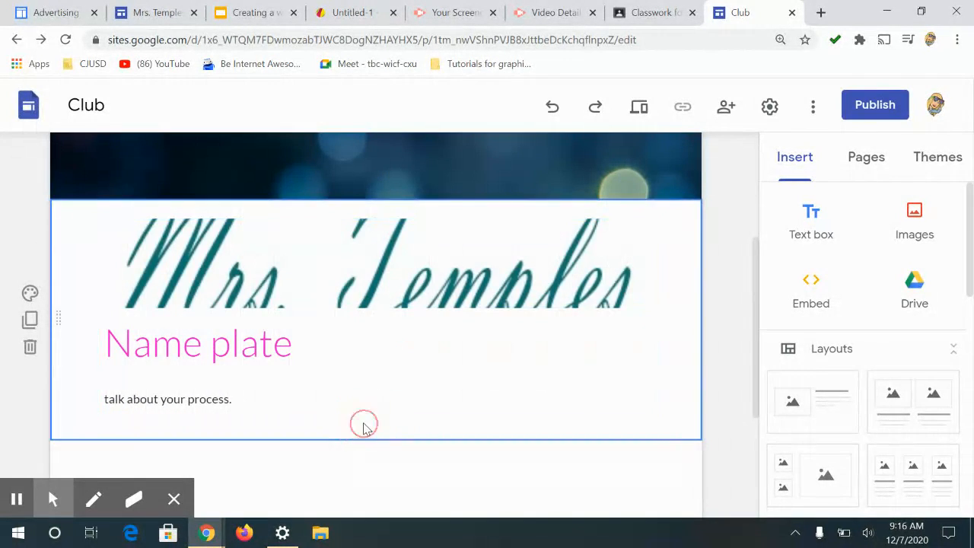
click(278, 285)
drag(384, 417, 373, 472)
scroll(647, 316, down, 2)
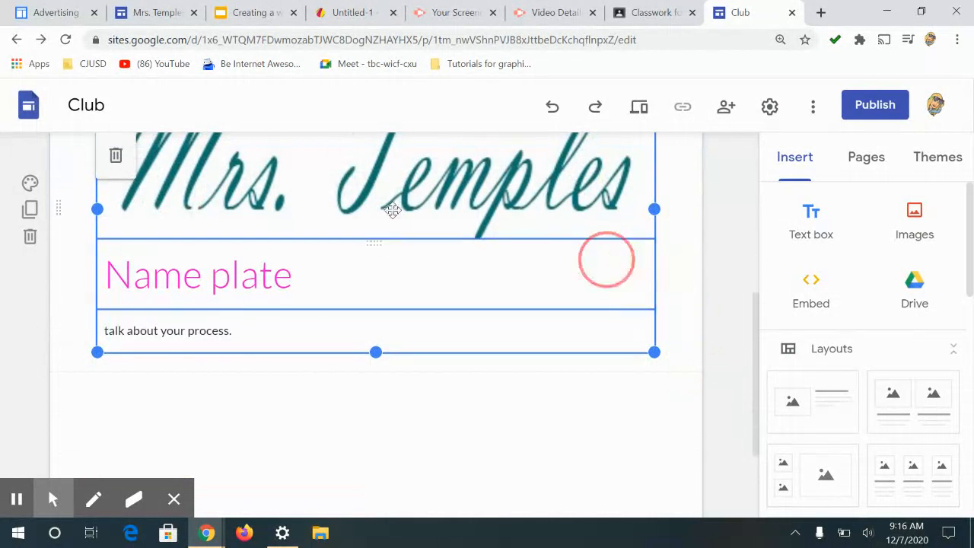
click(345, 196)
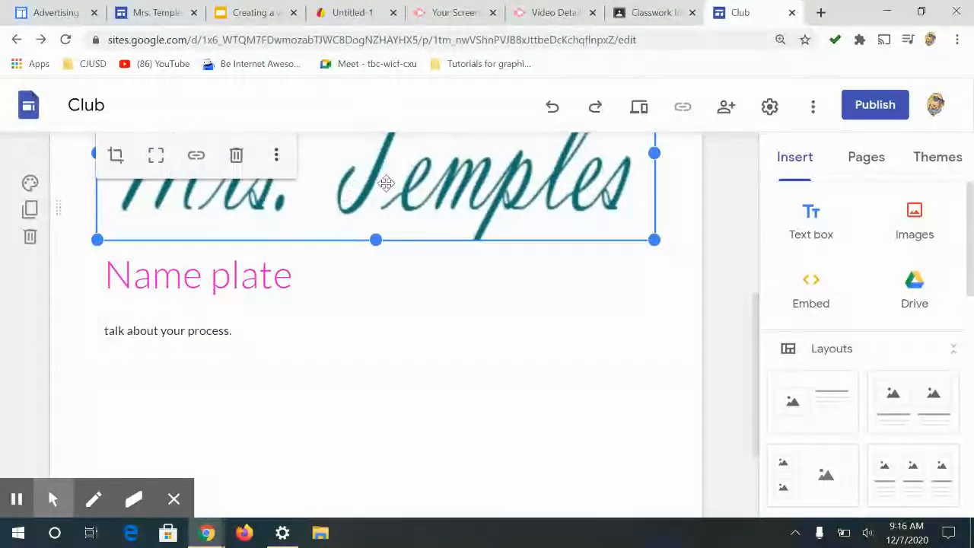
drag(385, 185, 322, 351)
click(455, 279)
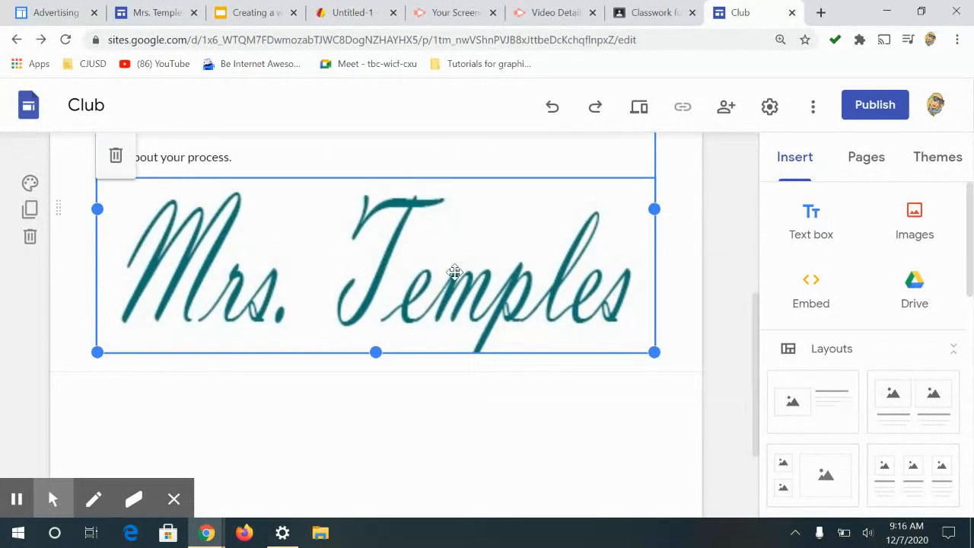
drag(454, 272, 398, 370)
scroll(395, 283, up, 2)
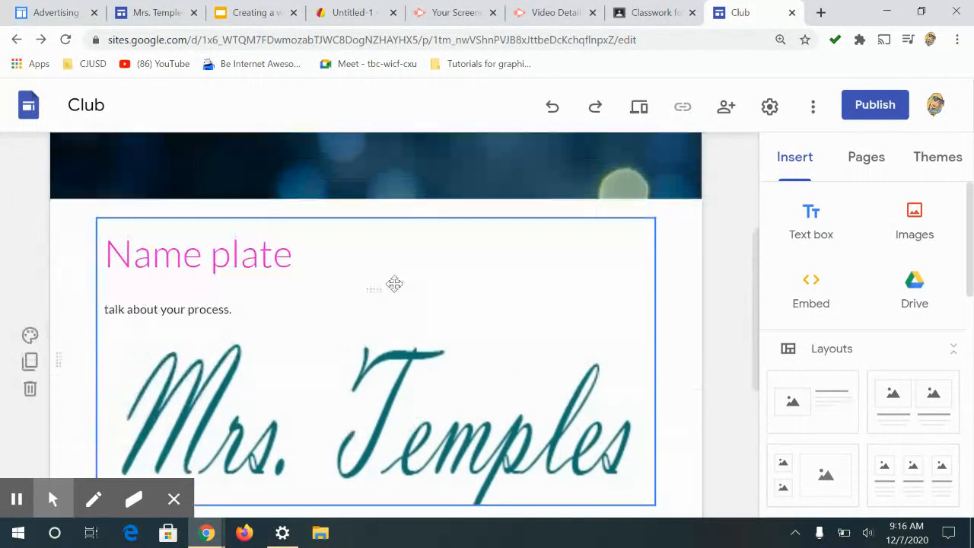
click(316, 295)
click(216, 279)
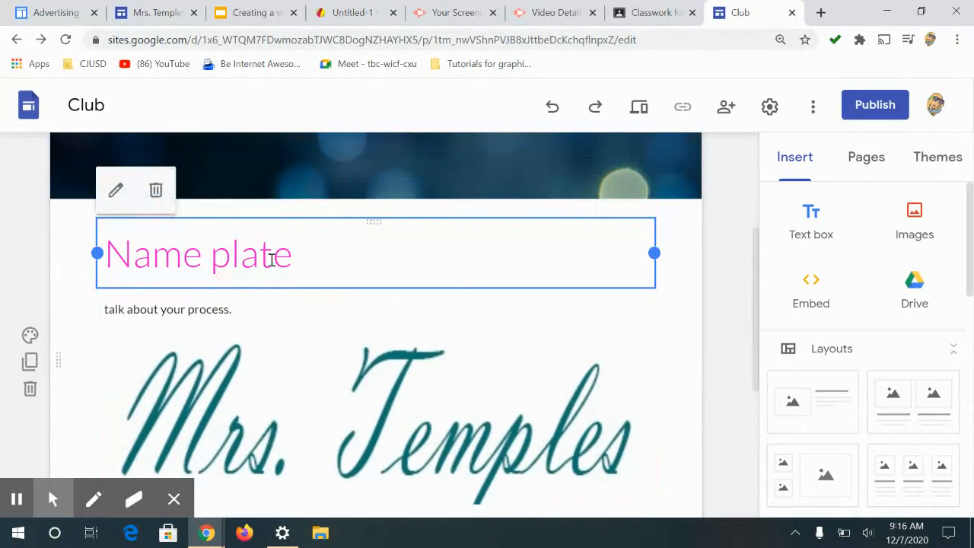
scroll(494, 289, down, 4)
scroll(410, 220, up, 4)
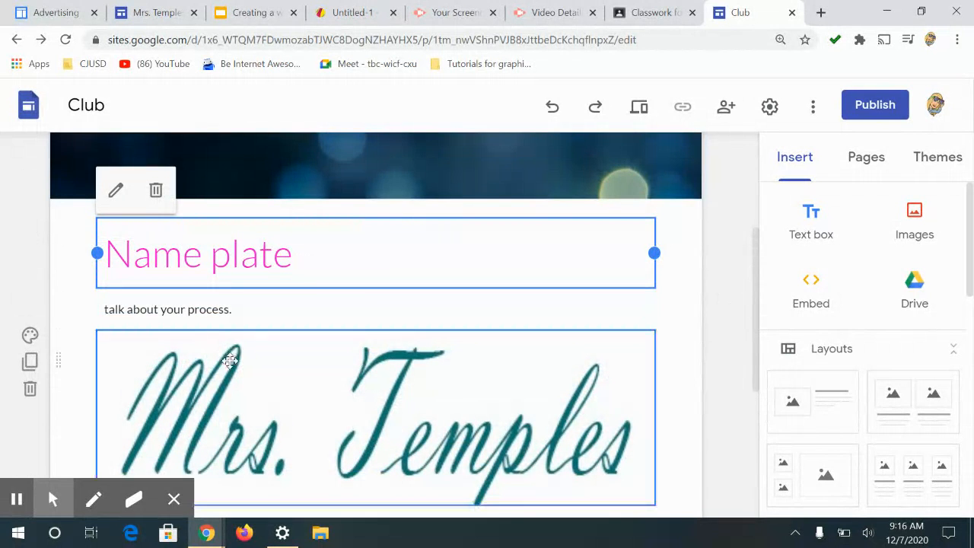
drag(261, 410, 227, 341)
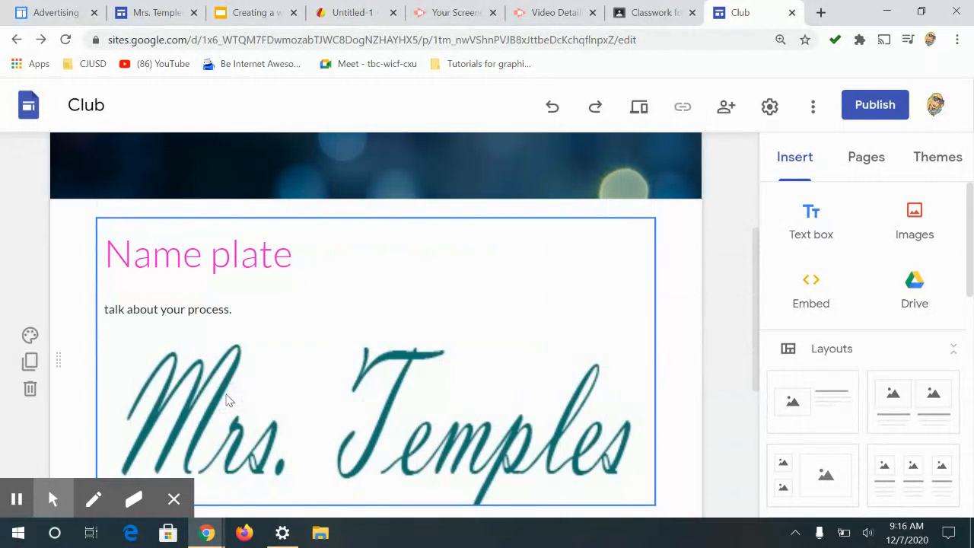
Step: Undo the recent moves and resizes of the name plate image
click(553, 107)
click(553, 107)
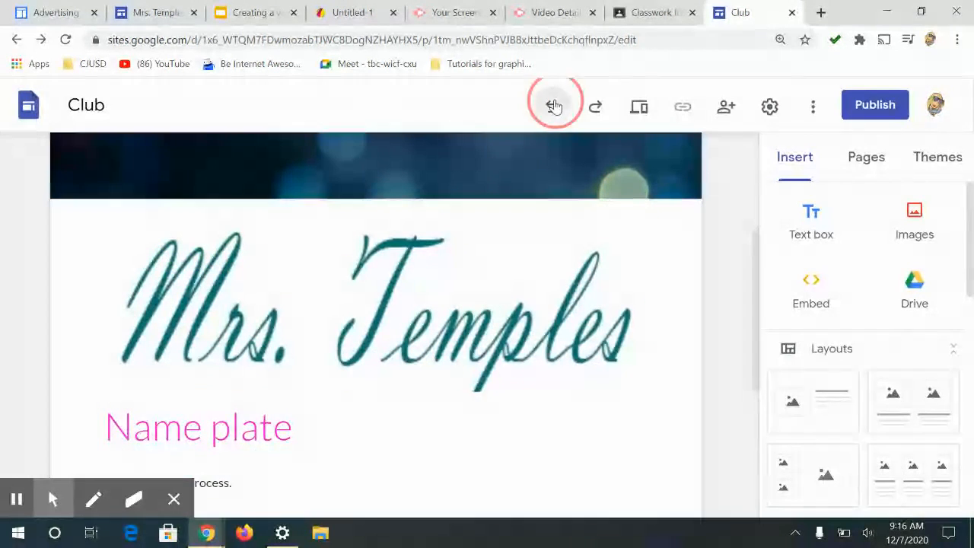
click(553, 107)
click(553, 106)
click(553, 107)
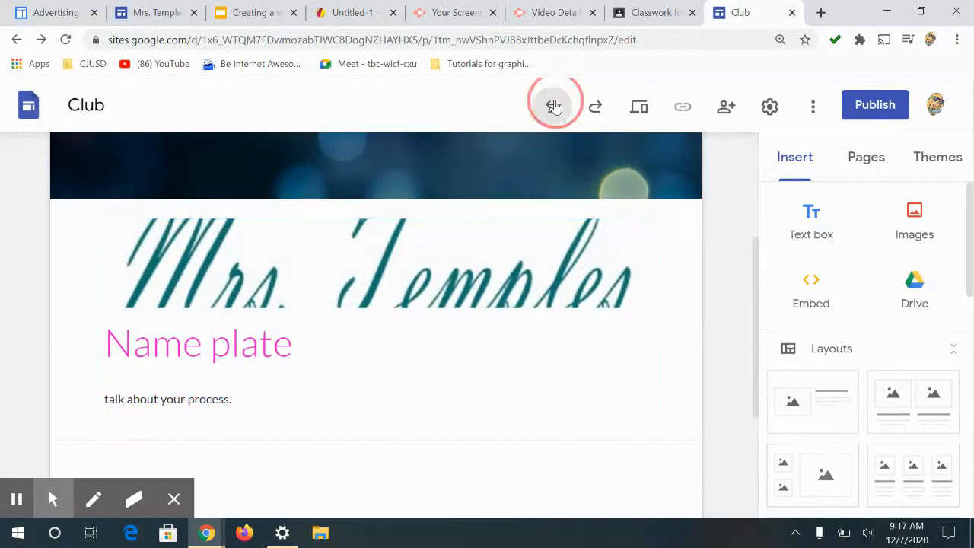
click(553, 107)
click(553, 106)
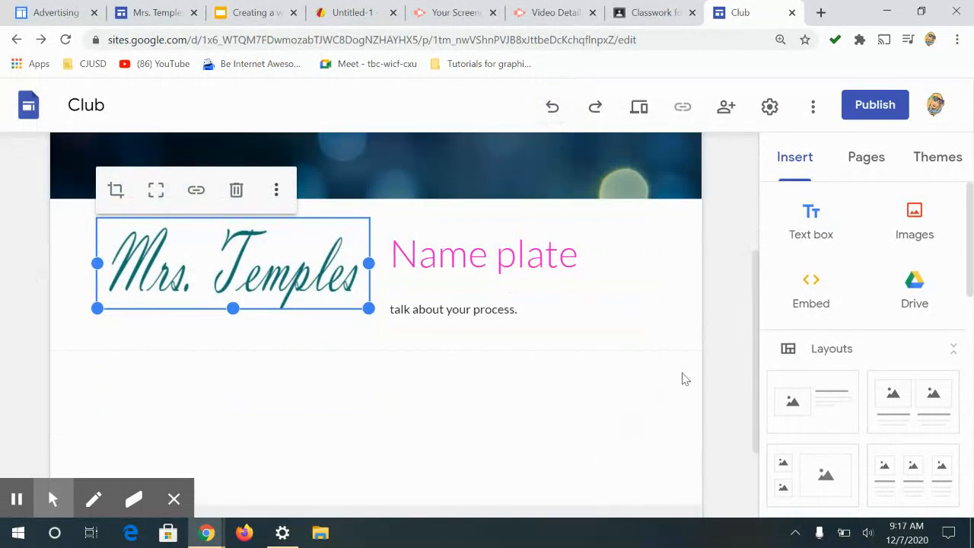
Step: Add another image-beside-text section below and set its title to Veggiehead
click(461, 450)
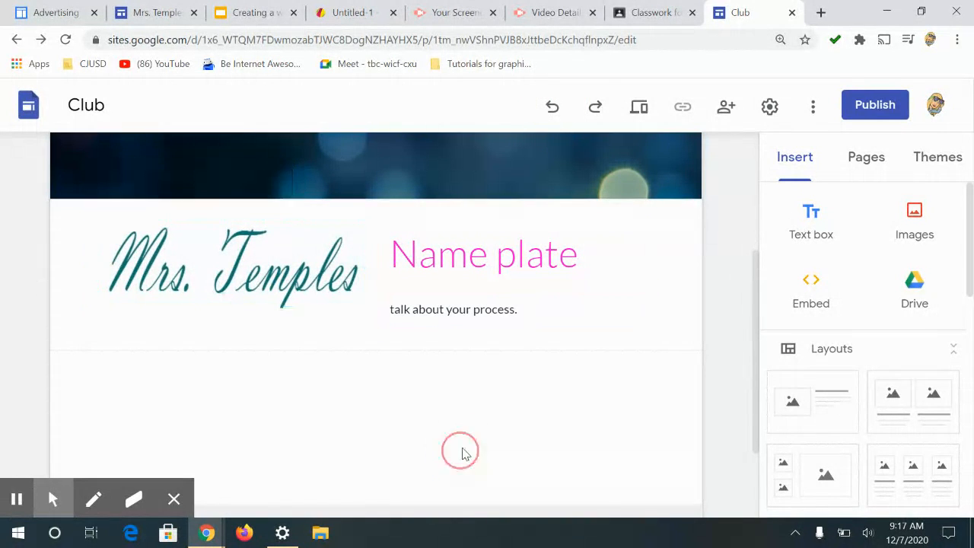
click(845, 406)
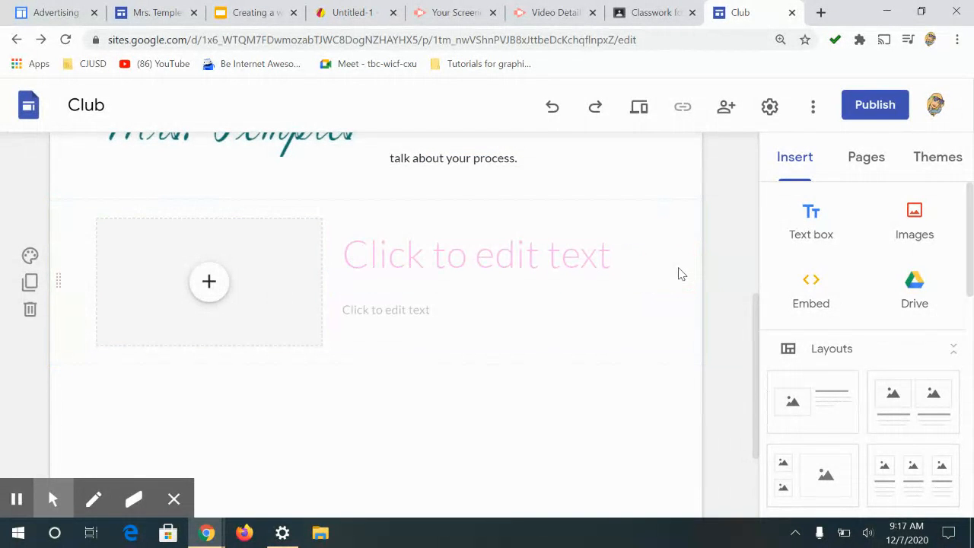
click(555, 254)
text(Ve)
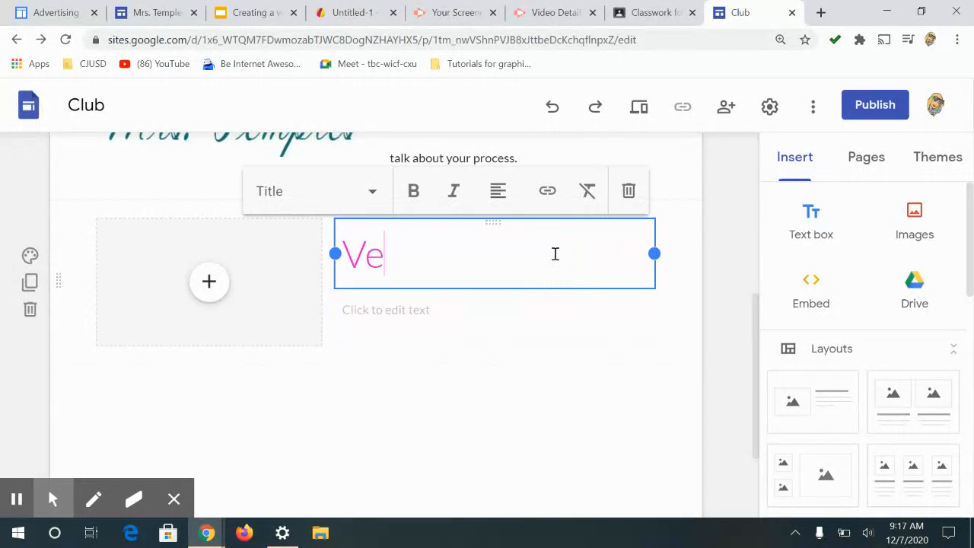
text(ggiehead)
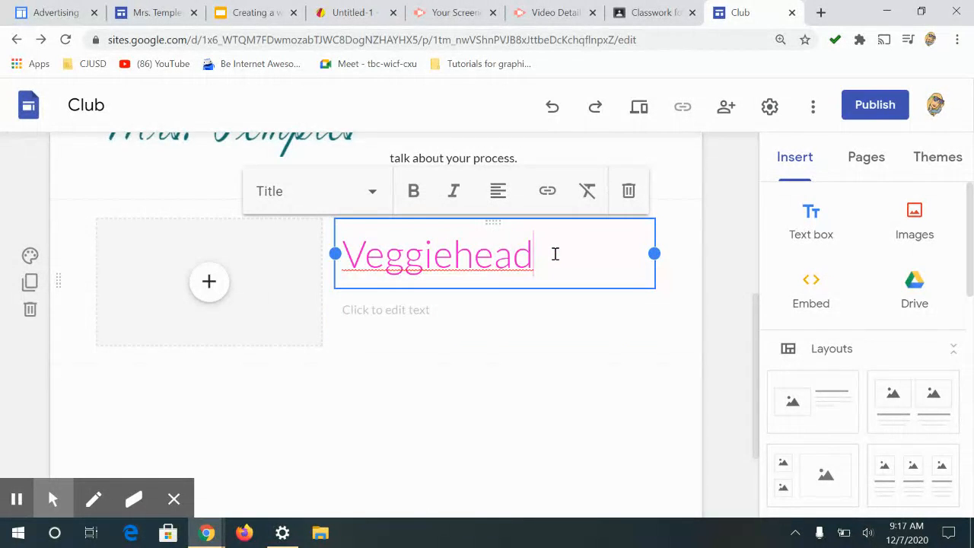
Step: Set the new section's body text to Talk about your process, fixing the misspelled word with the spell-check suggestion
click(413, 303)
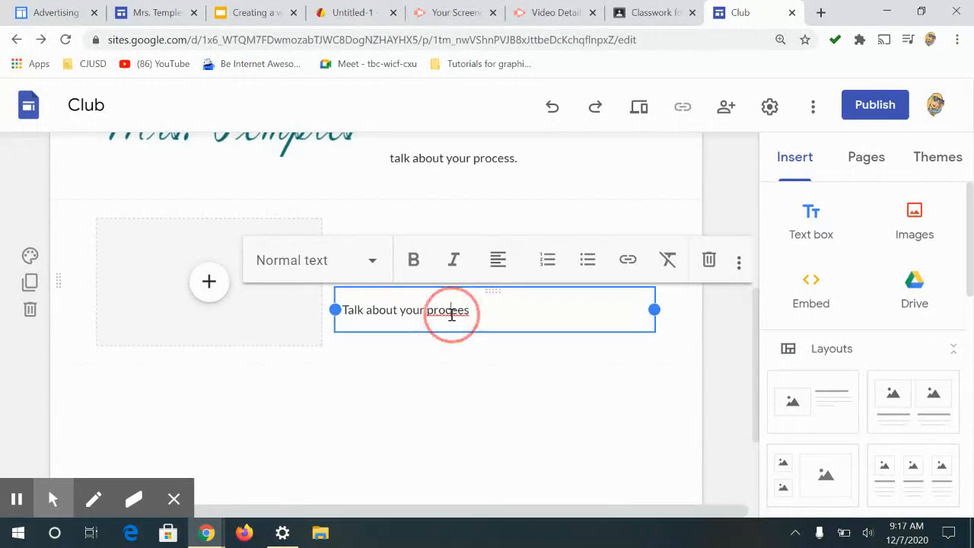
right_click(451, 312)
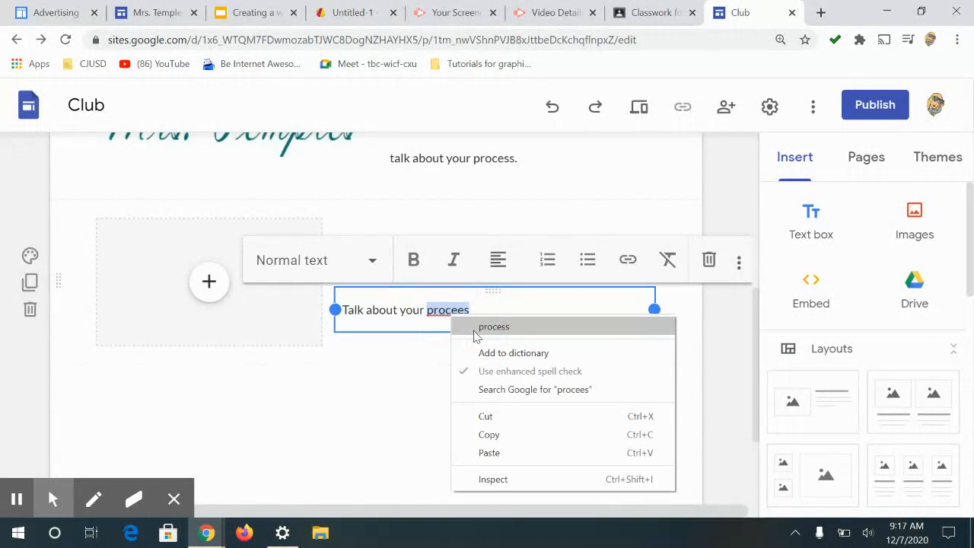
click(474, 332)
Step: Insert the veggie head image from the recent Google Drive files into the Veggiehead section's image placeholder
click(209, 286)
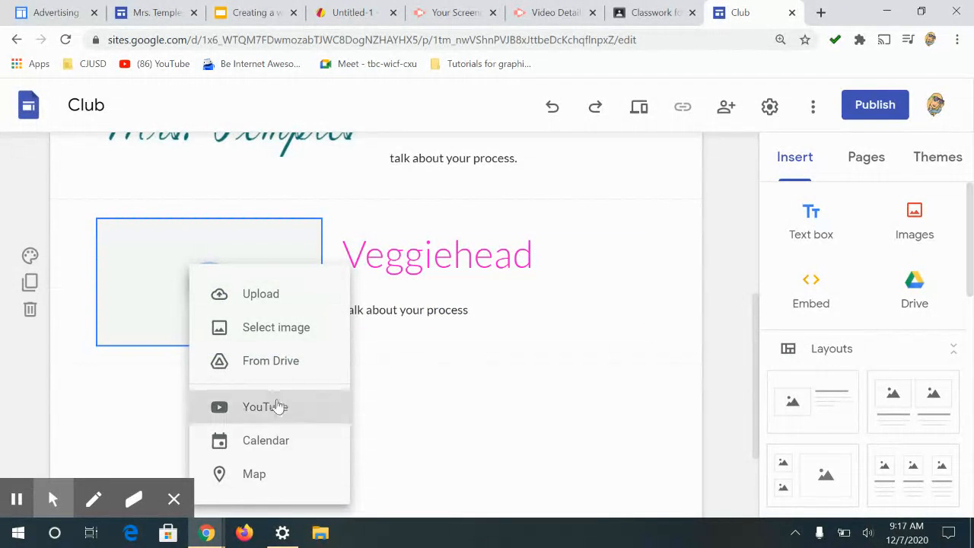
click(263, 364)
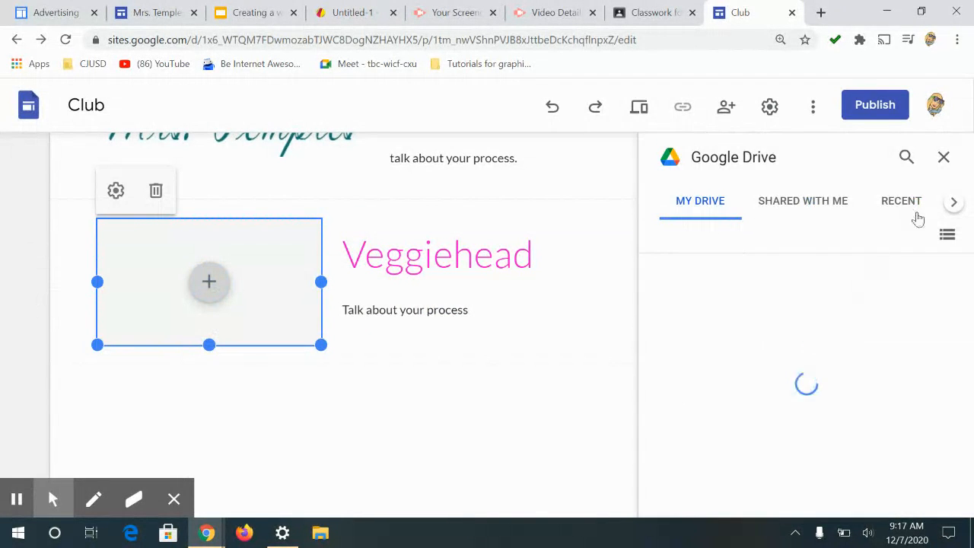
click(898, 203)
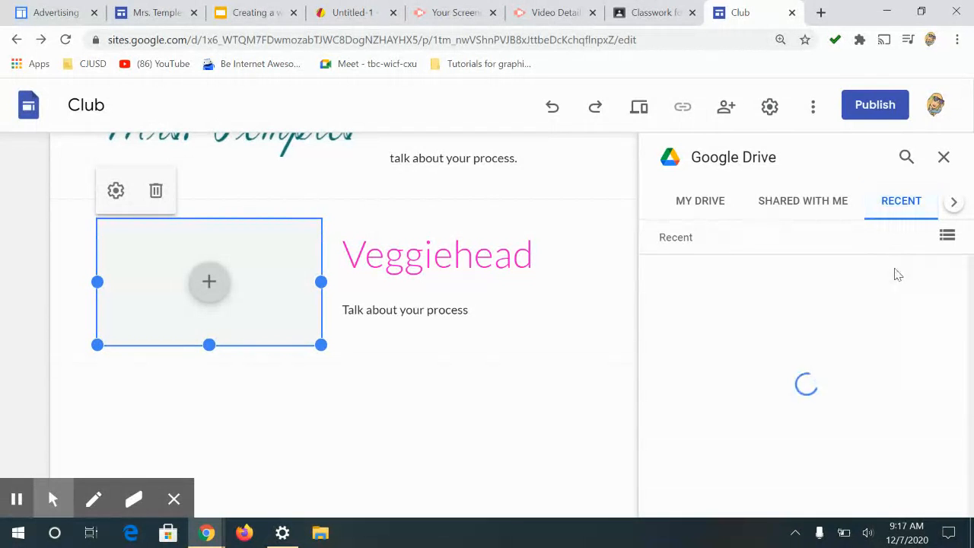
scroll(936, 346, down, 10)
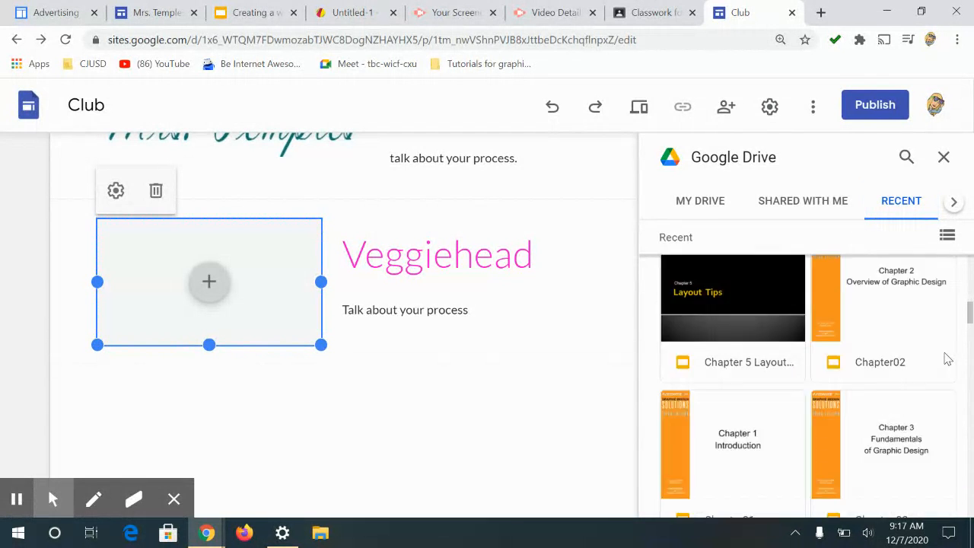
scroll(950, 364, down, 10)
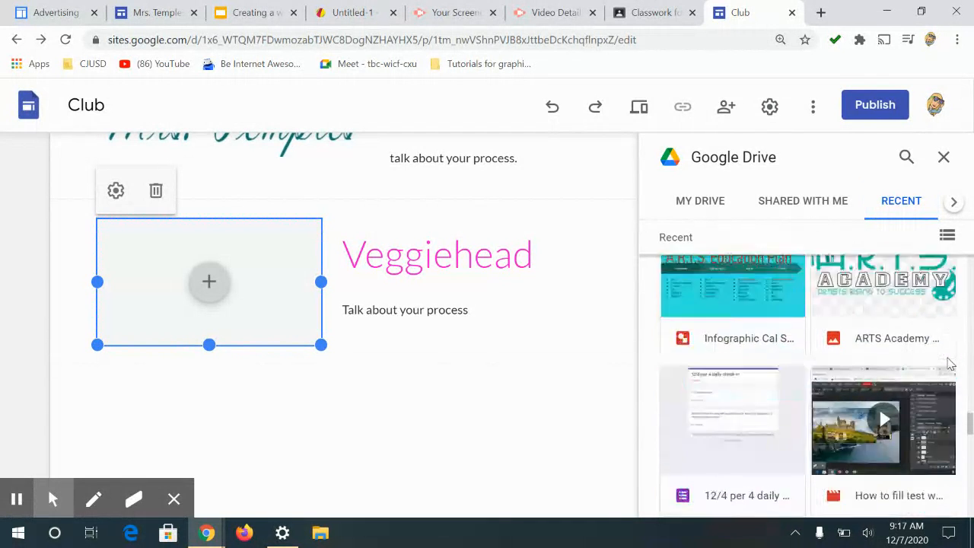
scroll(950, 364, down, 10)
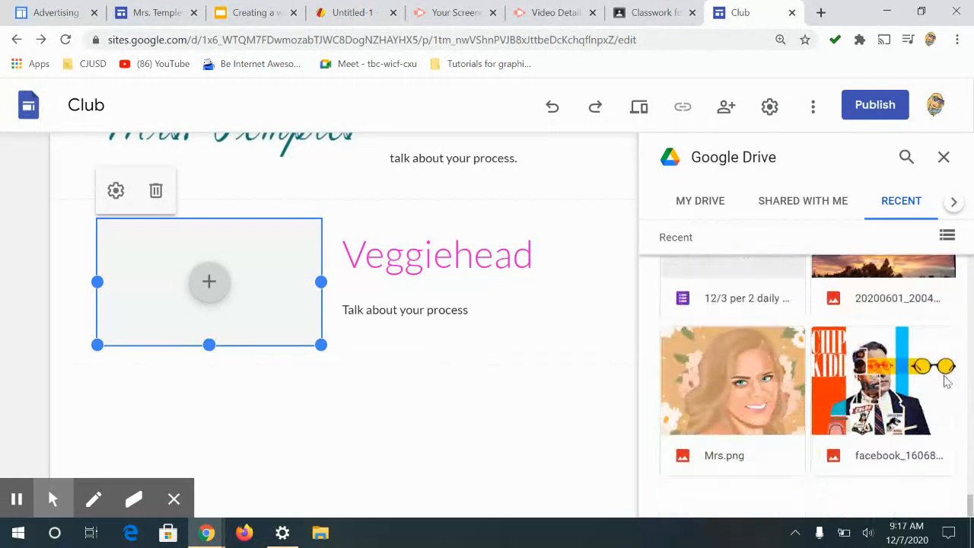
scroll(946, 377, down, 8)
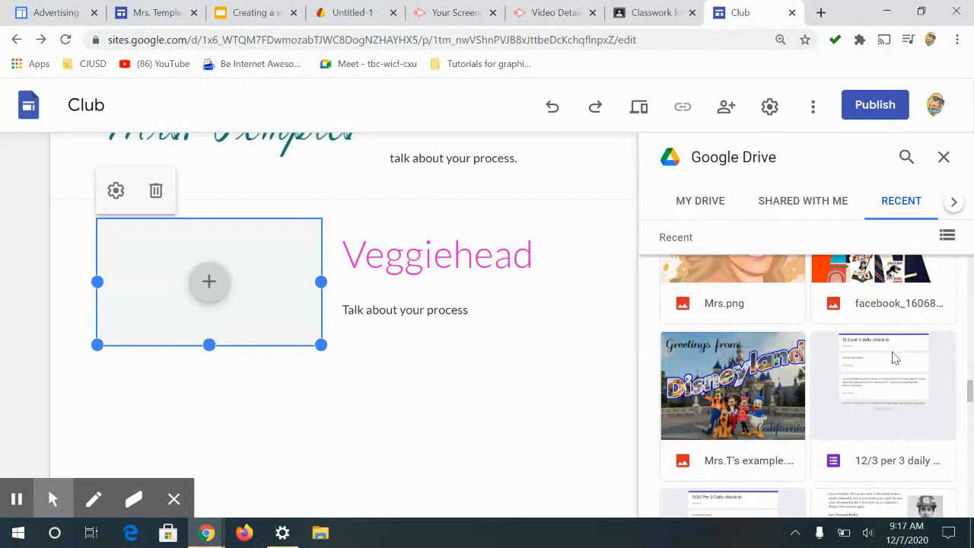
scroll(906, 366, down, 3)
click(905, 352)
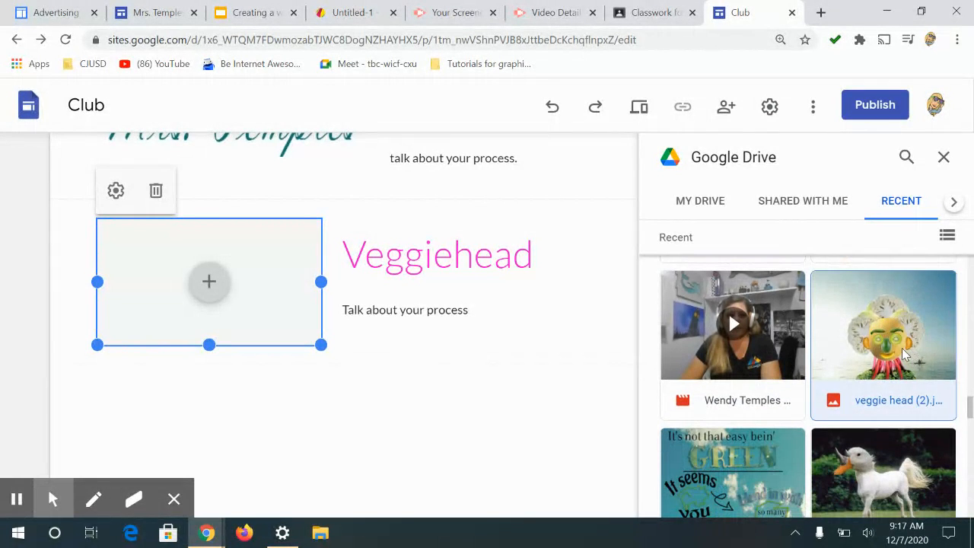
double_click(906, 353)
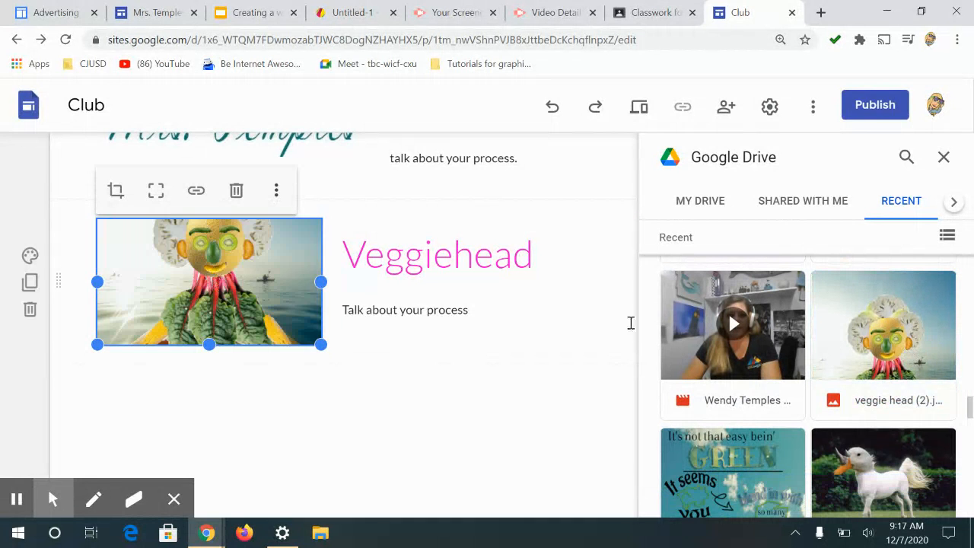
Step: Lengthen the veggie head image frame downward to show the whole picture, then close the Drive panel
drag(209, 344, 208, 485)
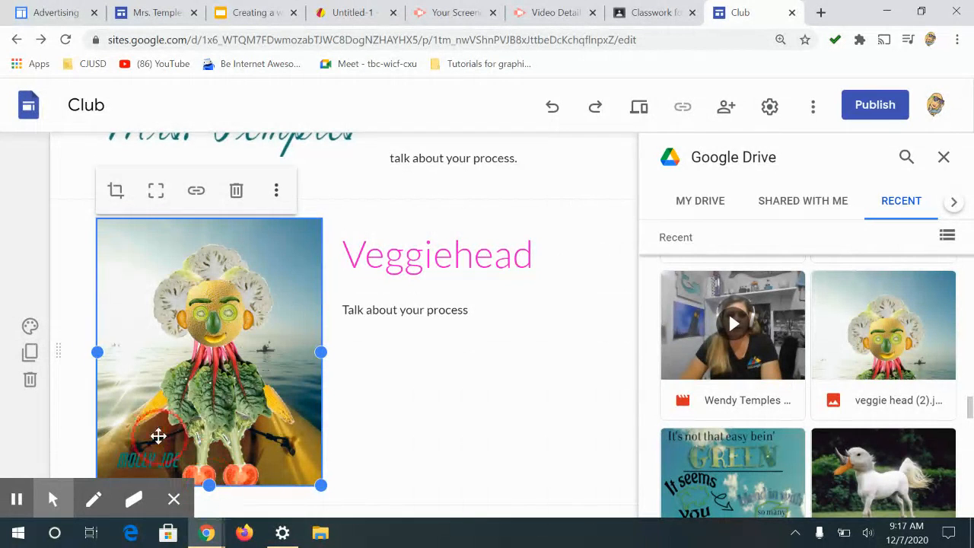
click(157, 194)
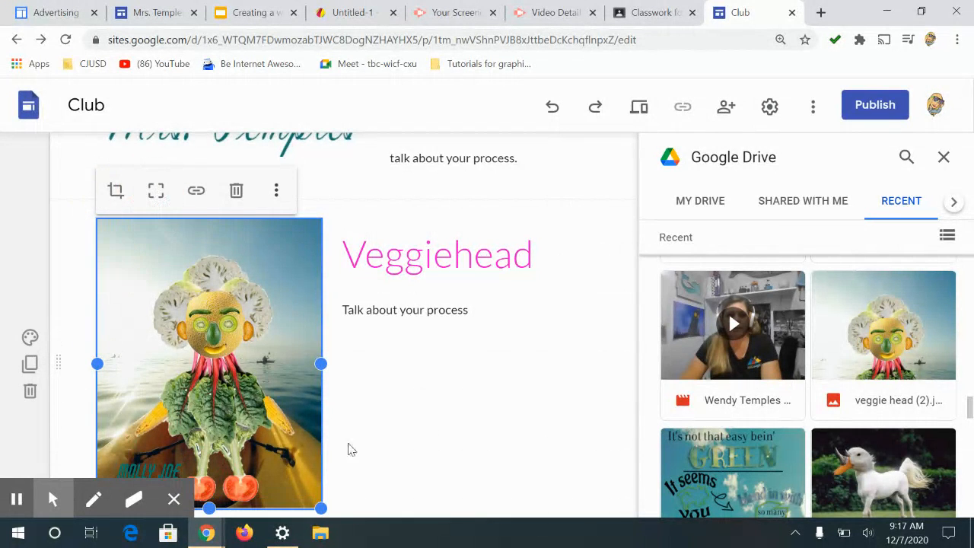
click(944, 157)
scroll(699, 365, down, 2)
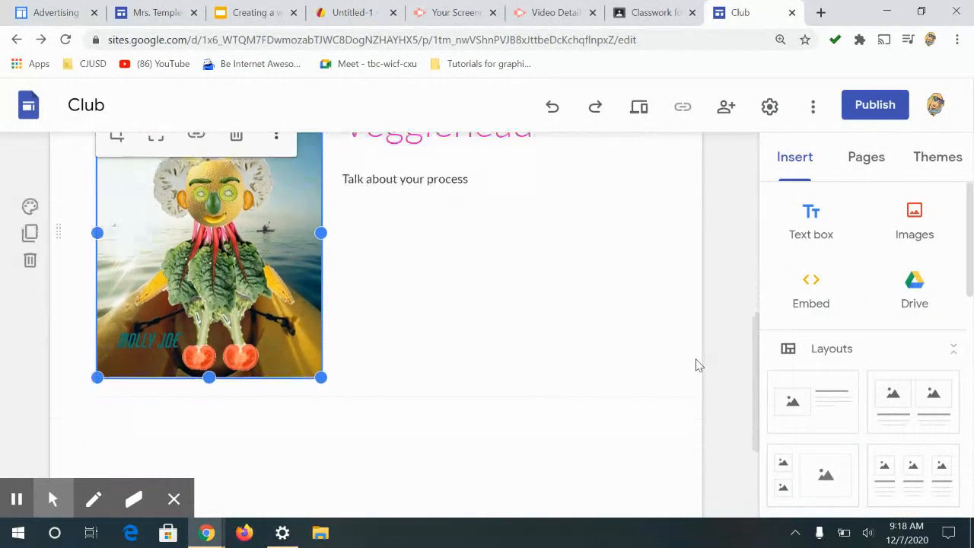
click(434, 407)
drag(757, 394, 750, 353)
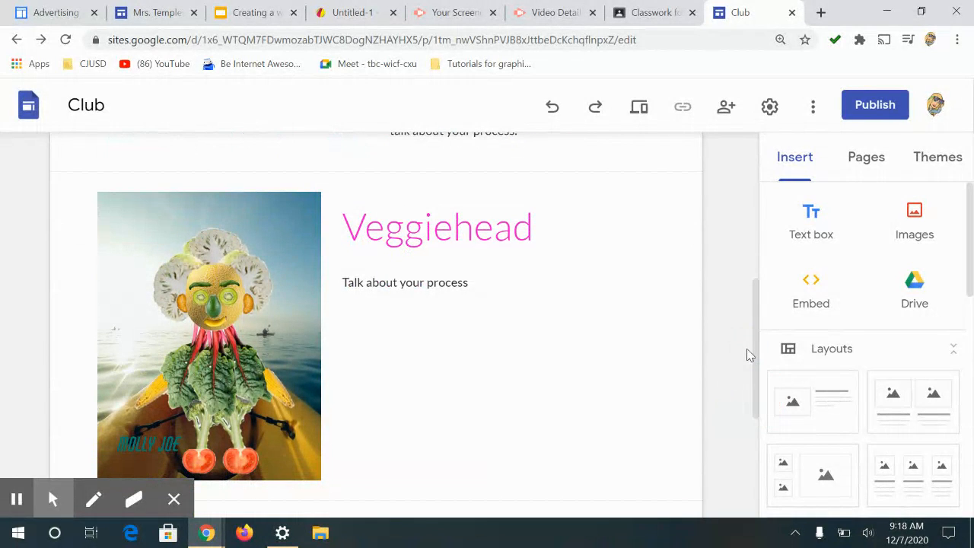
Step: Move the veggie head image to the other side, placing it to the right of the Veggiehead text
drag(241, 361, 677, 293)
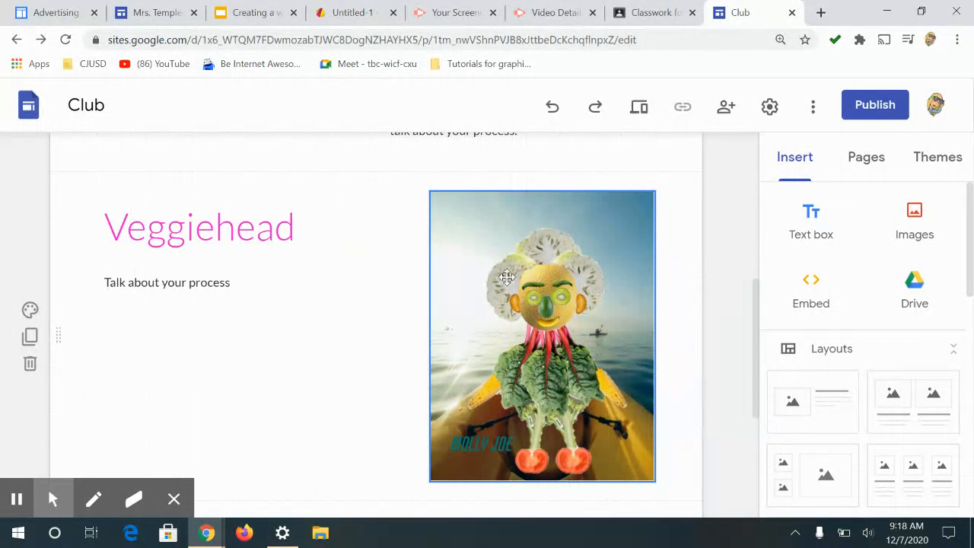
scroll(365, 243, up, 2)
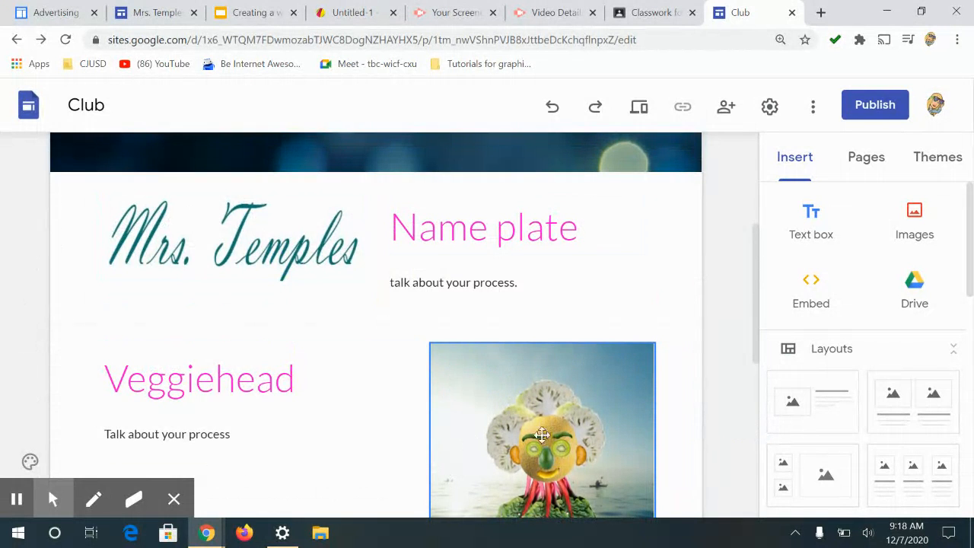
scroll(542, 435, up, 2)
scroll(303, 360, down, 3)
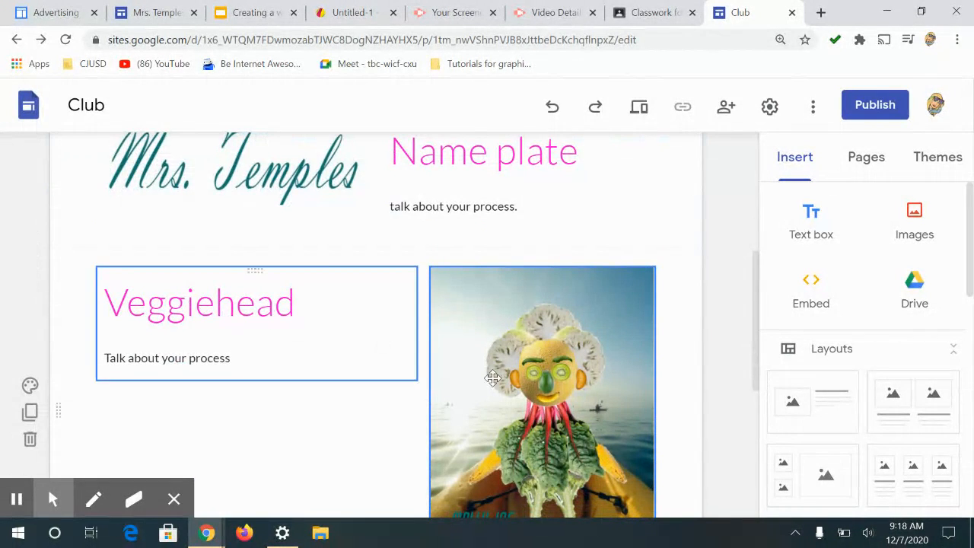
drag(759, 337, 738, 285)
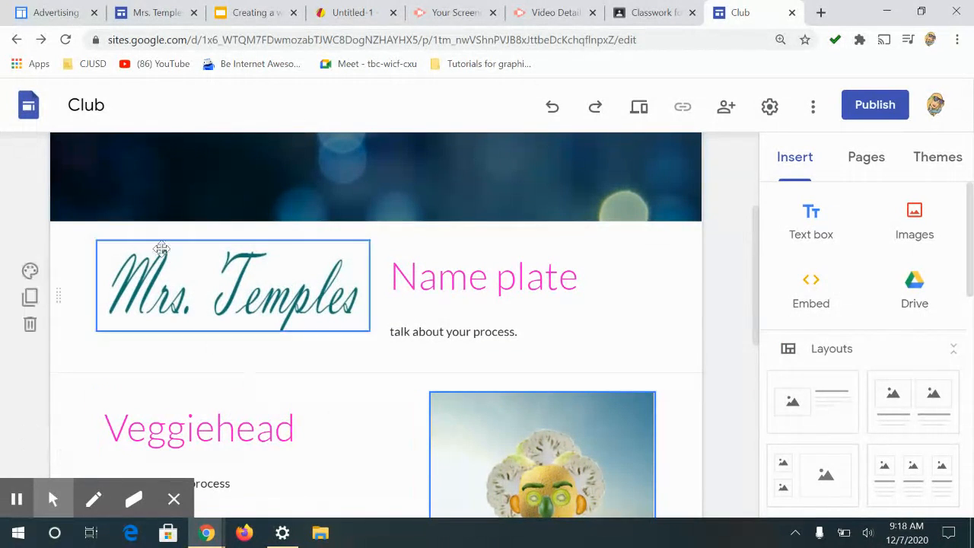
click(749, 218)
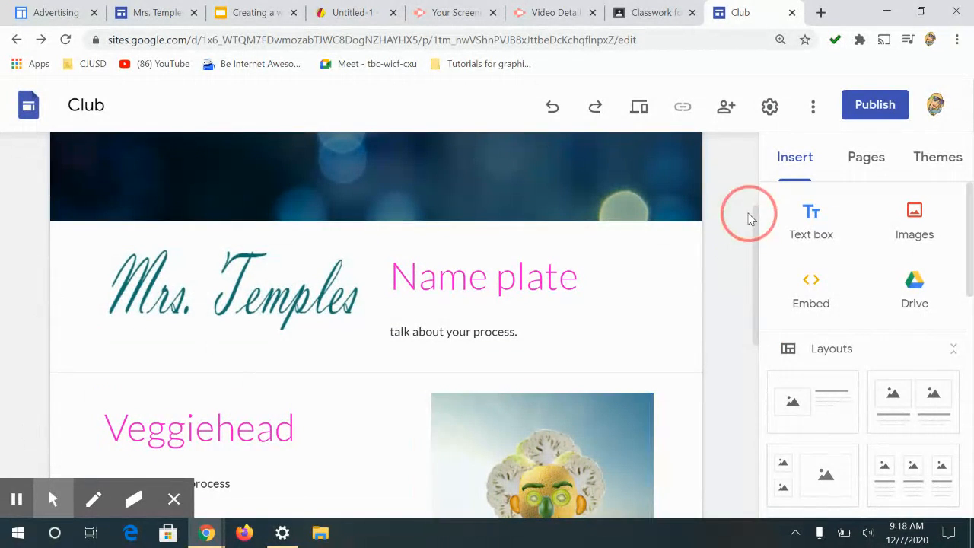
scroll(757, 212, down, 7)
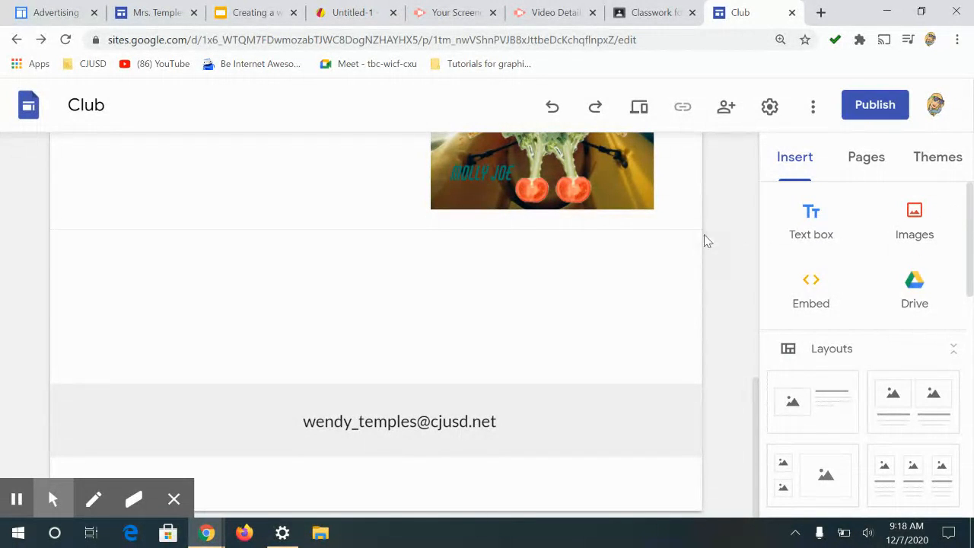
Step: Publish the site under a hyphenated web address made of the owner's name followed by portfolio
click(16, 499)
click(16, 500)
click(880, 107)
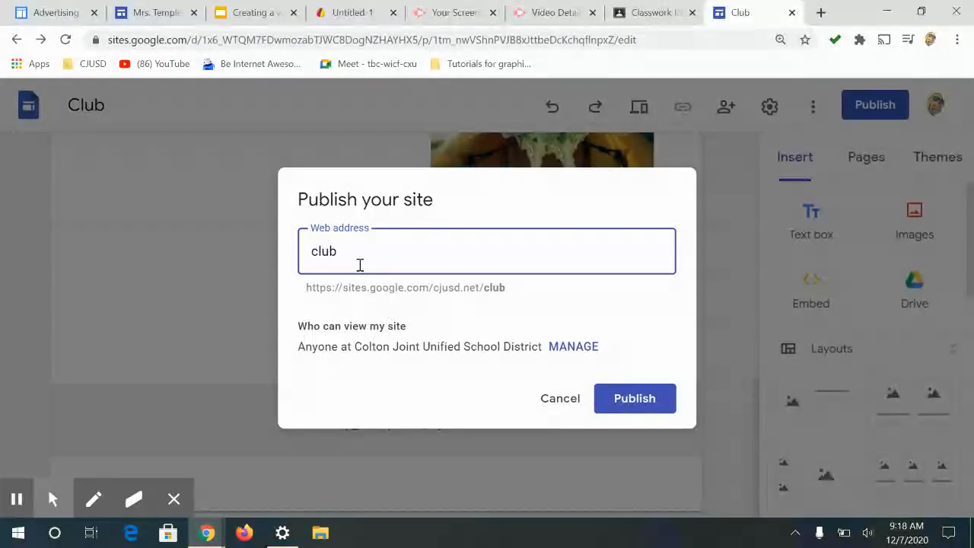
drag(353, 260, 257, 249)
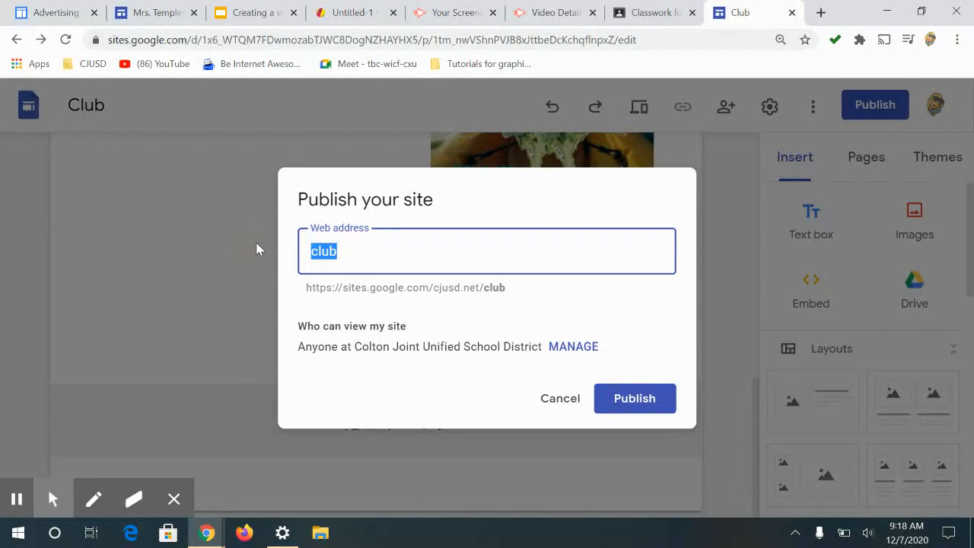
text(mrst)
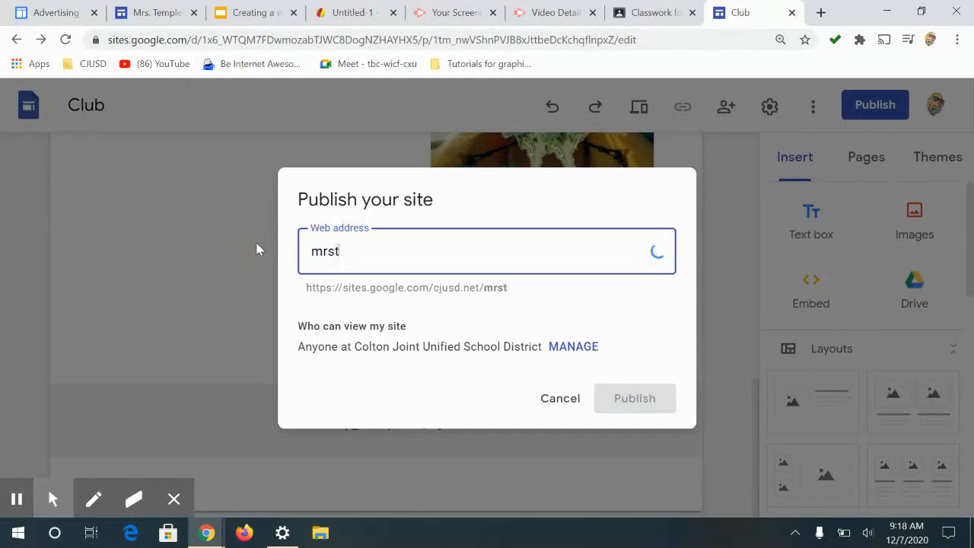
text(emplesportfolio)
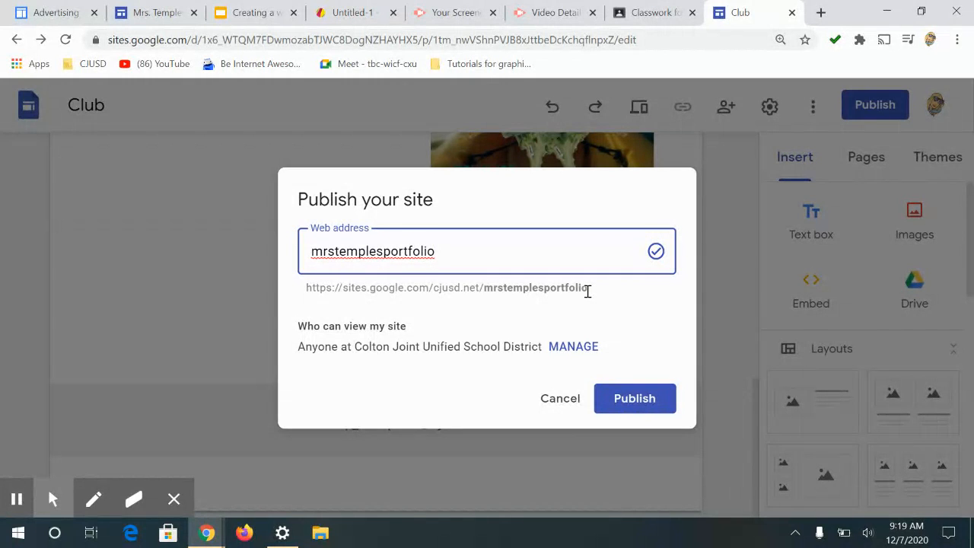
click(337, 252)
text(.)
key(BackSpace)
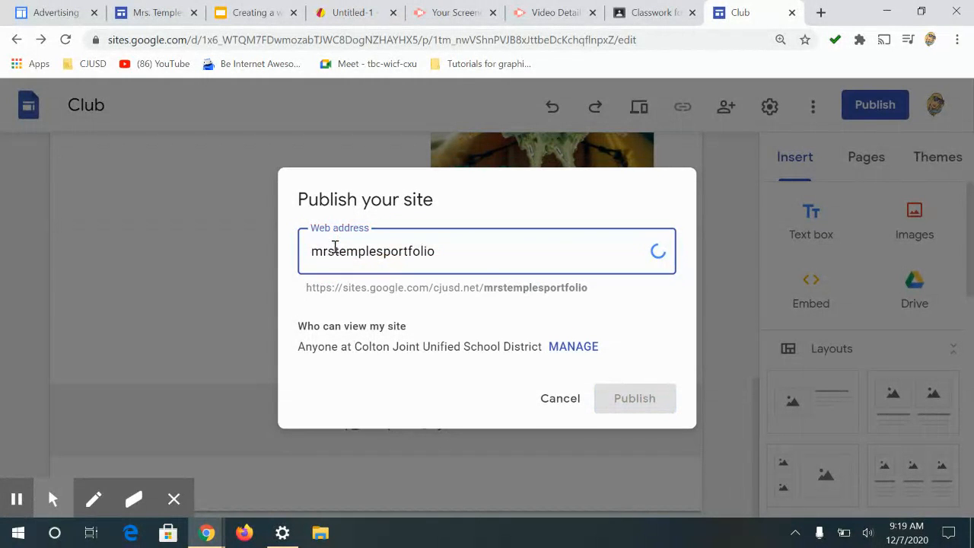
click(384, 251)
text(-)
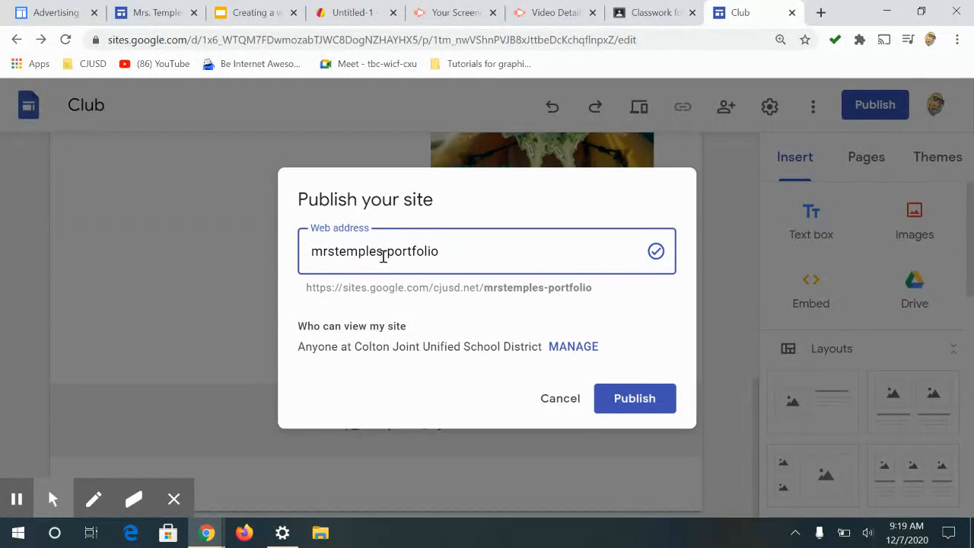
click(335, 252)
text(-)
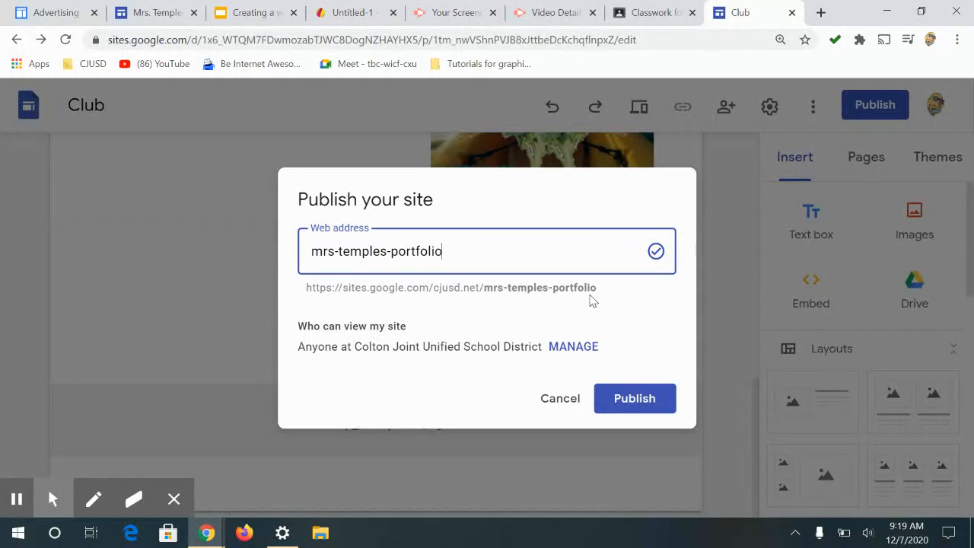
click(632, 398)
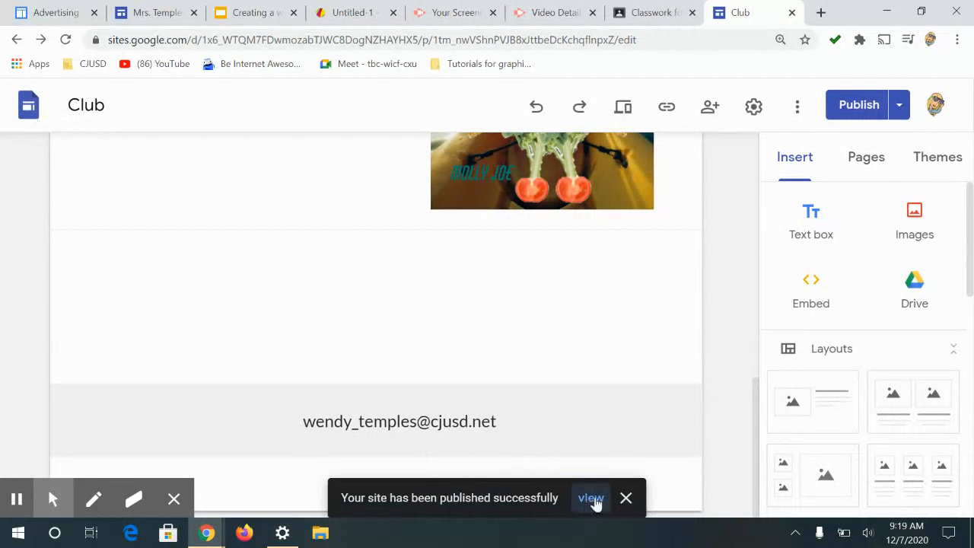
Step: Open the published site link and copy it to the clipboard
click(668, 109)
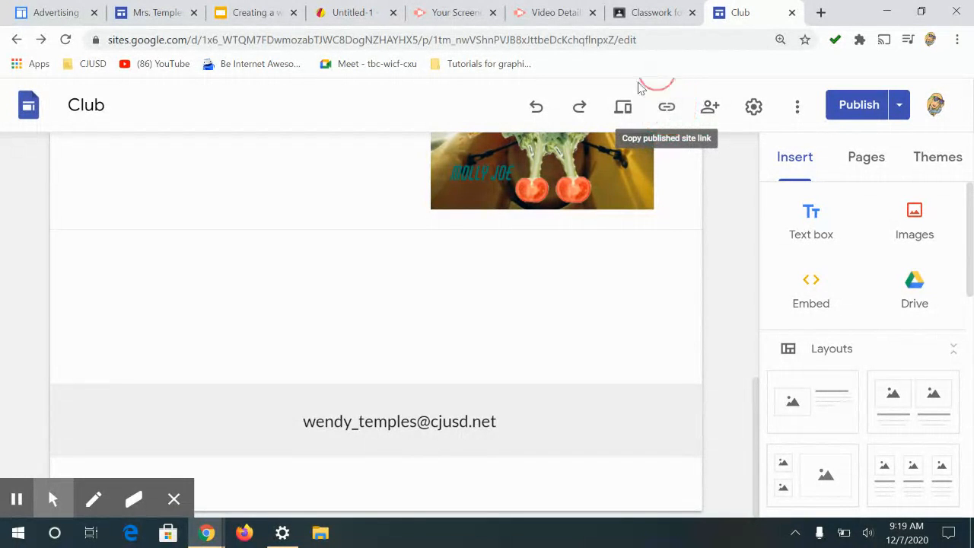
click(666, 115)
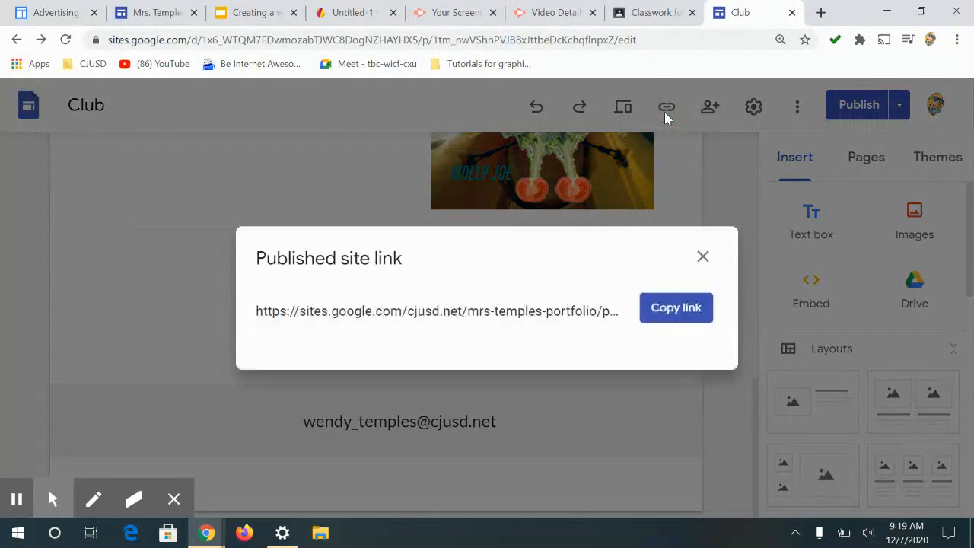
click(651, 310)
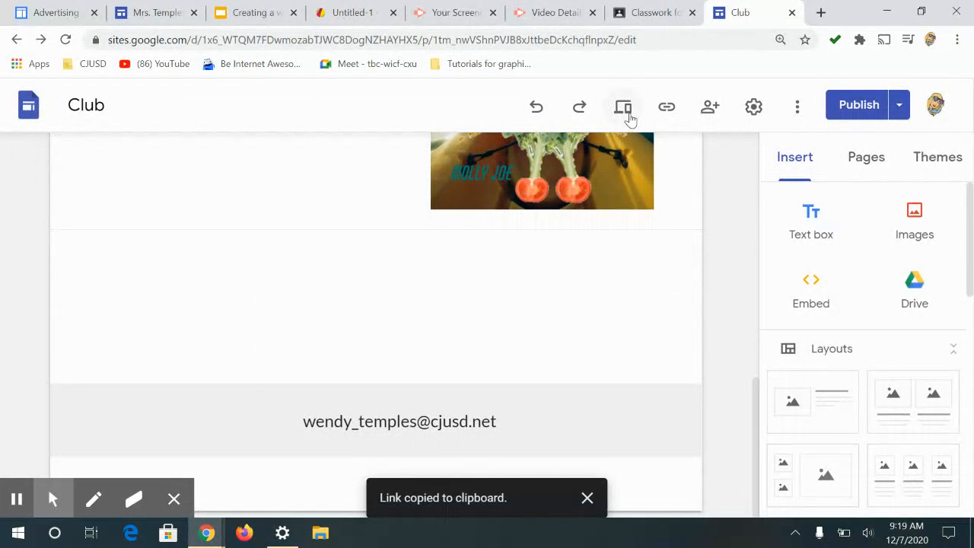
Step: Preview the site, browsing the Portfolio and Home pages, then return to the editor
click(629, 116)
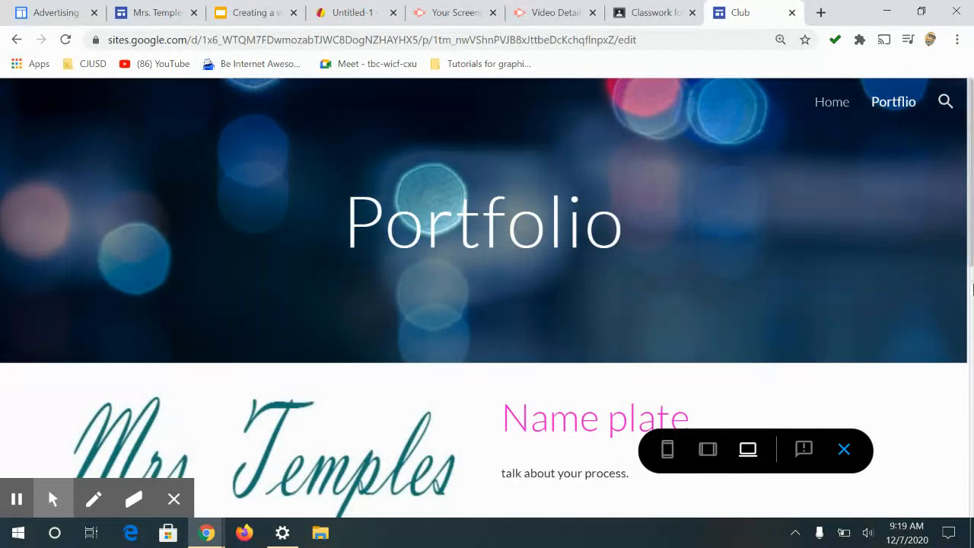
scroll(863, 308, down, 8)
scroll(864, 308, up, 3)
scroll(861, 301, up, 5)
click(830, 102)
scroll(886, 316, down, 5)
scroll(880, 311, up, 5)
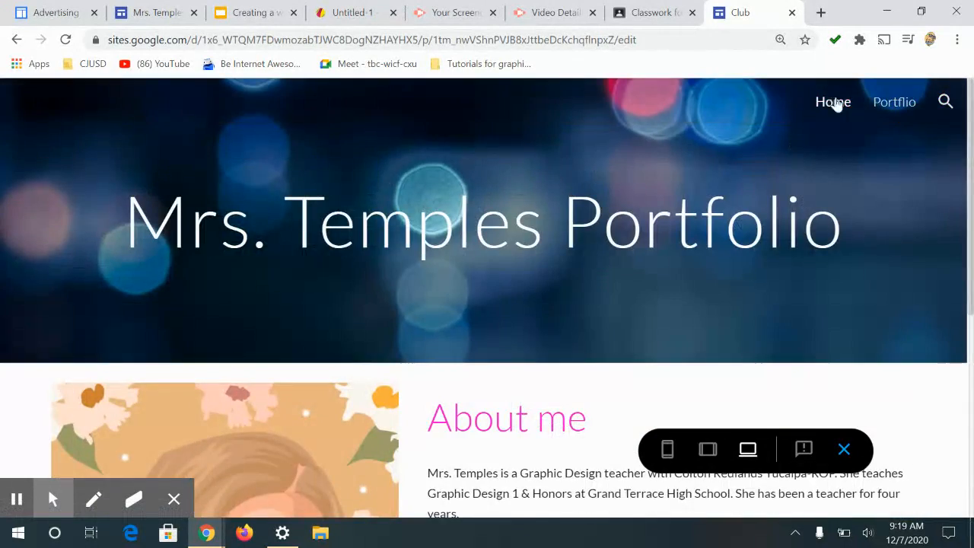
click(876, 112)
click(844, 452)
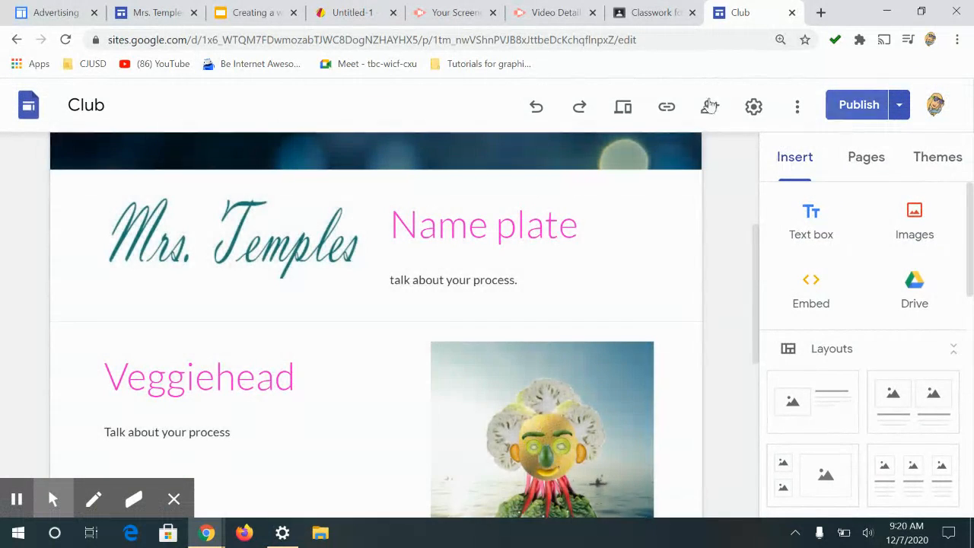
scroll(736, 246, down, 4)
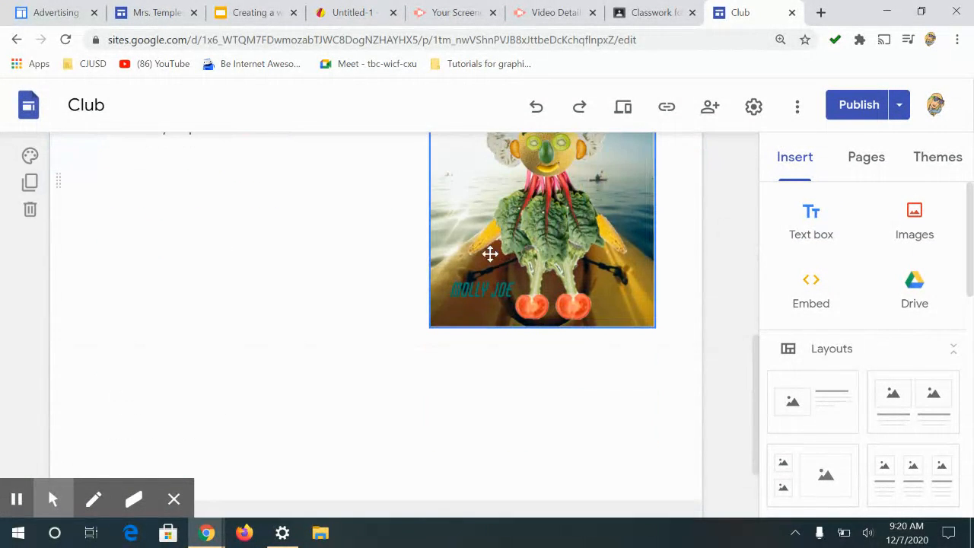
Step: Add a period at the end of the Veggiehead section's text so it reads "Talk about your process."
scroll(490, 254, up, 4)
click(237, 426)
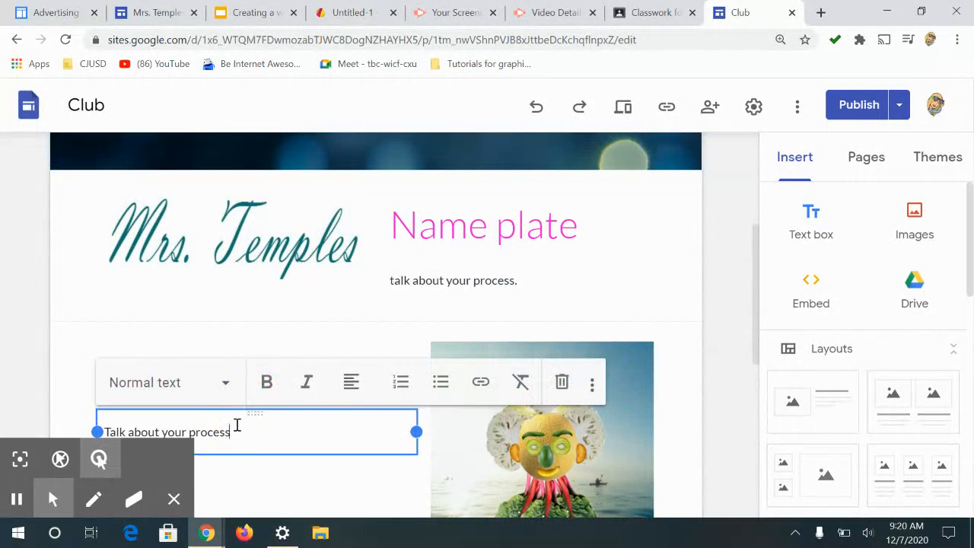
text(.)
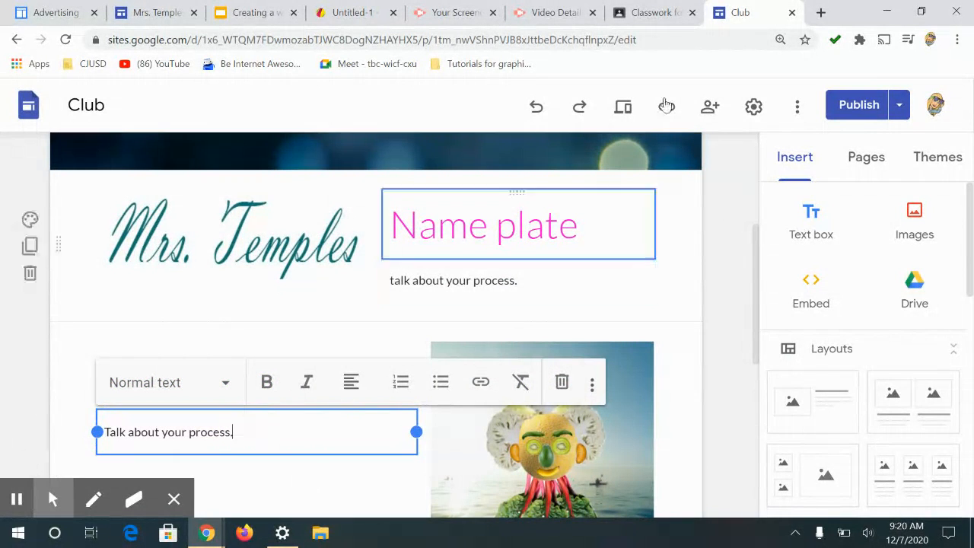
Step: Review the draft changes and publish the updated site
click(851, 105)
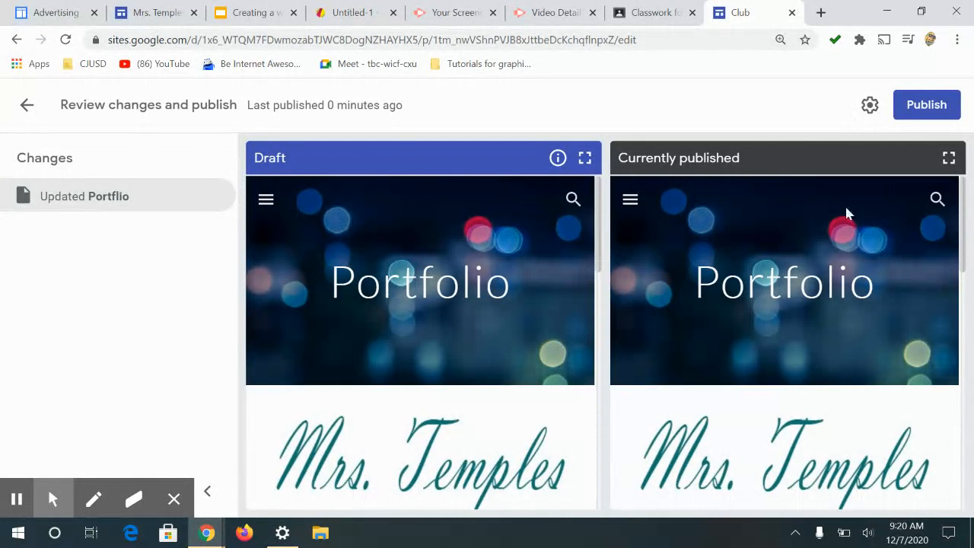
click(927, 105)
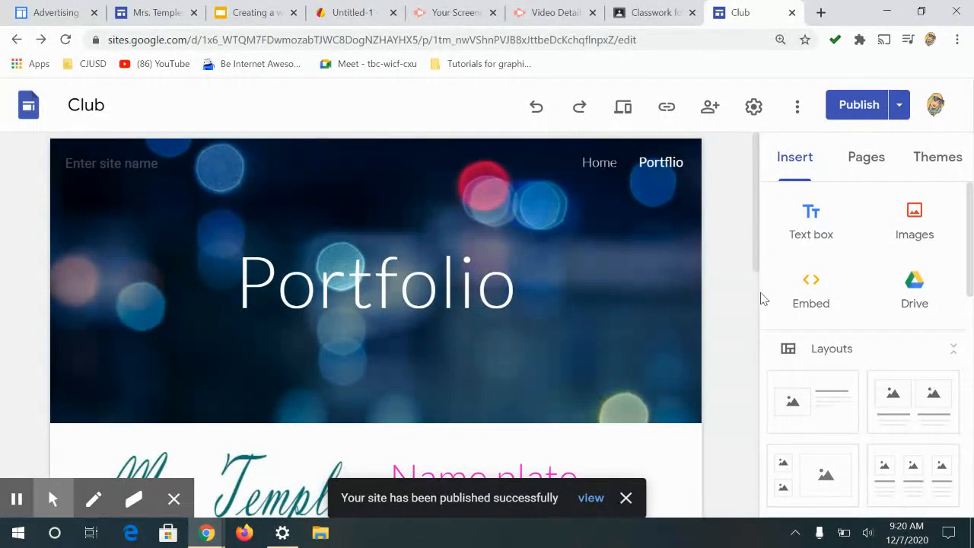
click(754, 233)
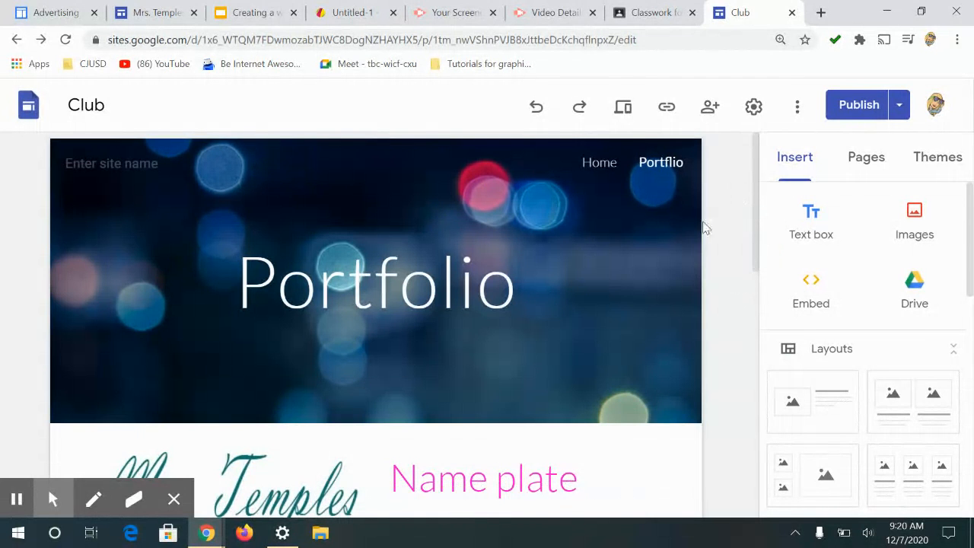
mouse_move(694, 318)
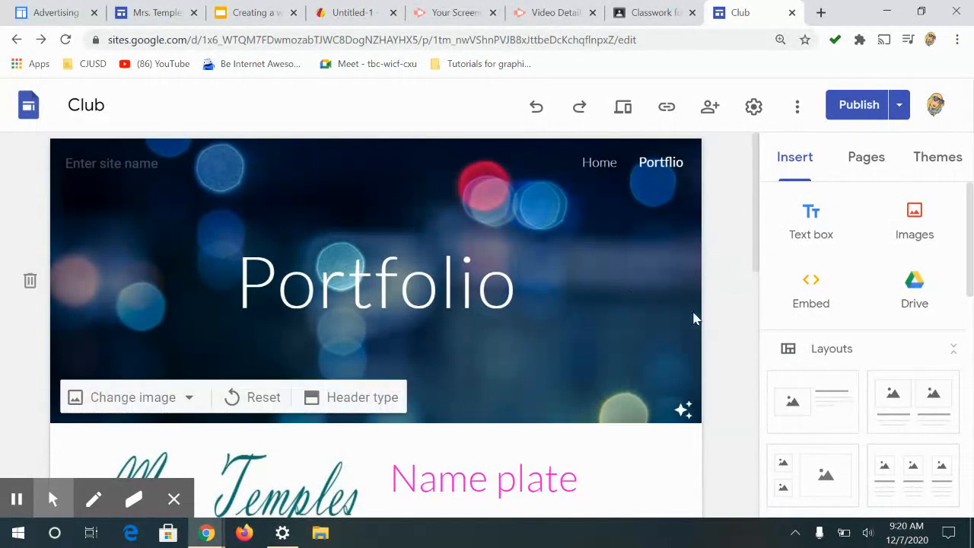
click(759, 190)
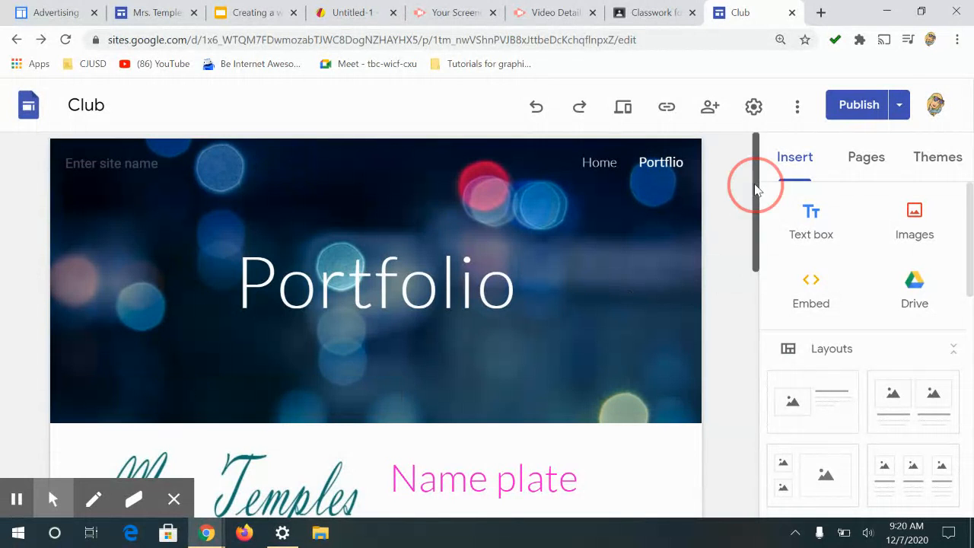
click(966, 208)
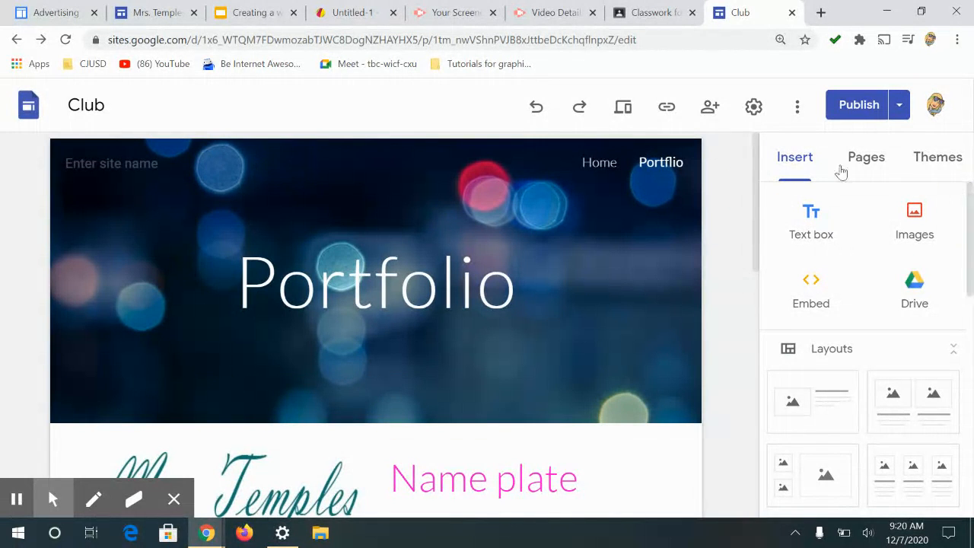
click(754, 156)
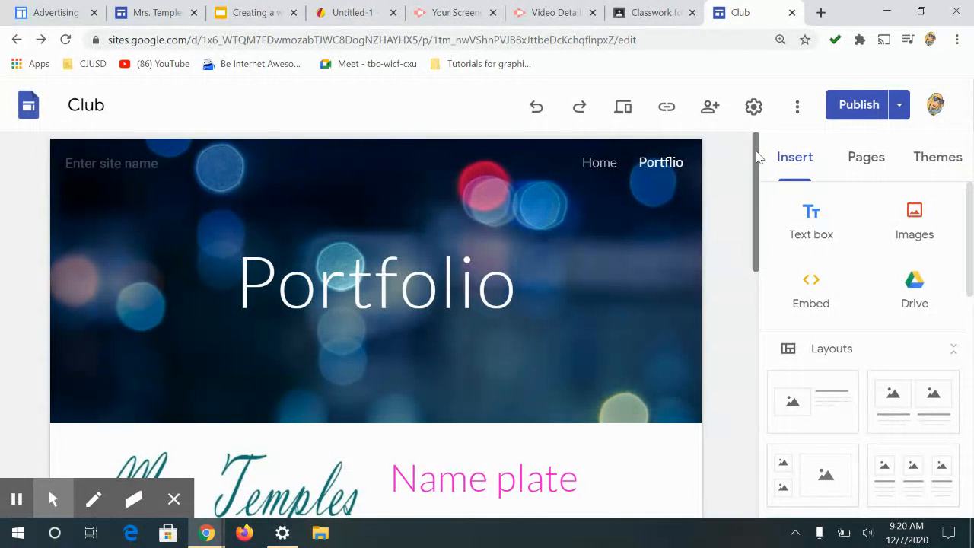